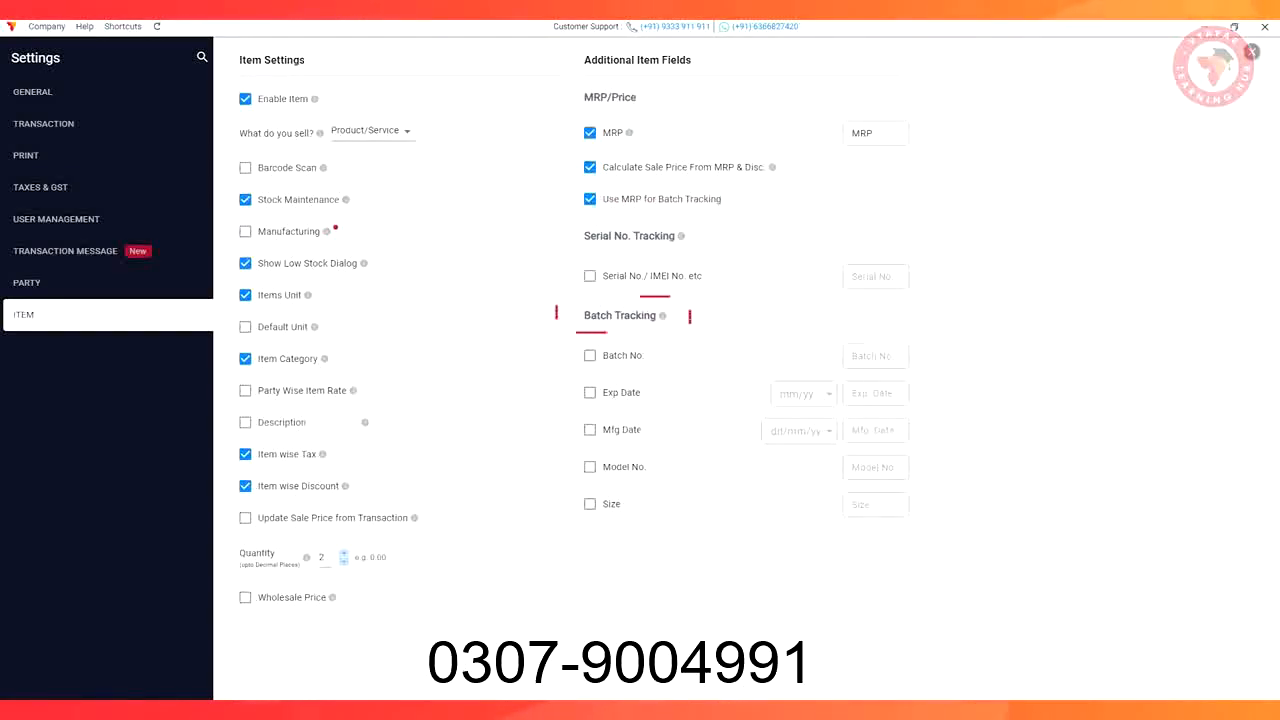
Enable the Batch No., Model Name, Size/Dimensions and Description item fields
{"action": "left_click", "coordinate": [590, 355]}
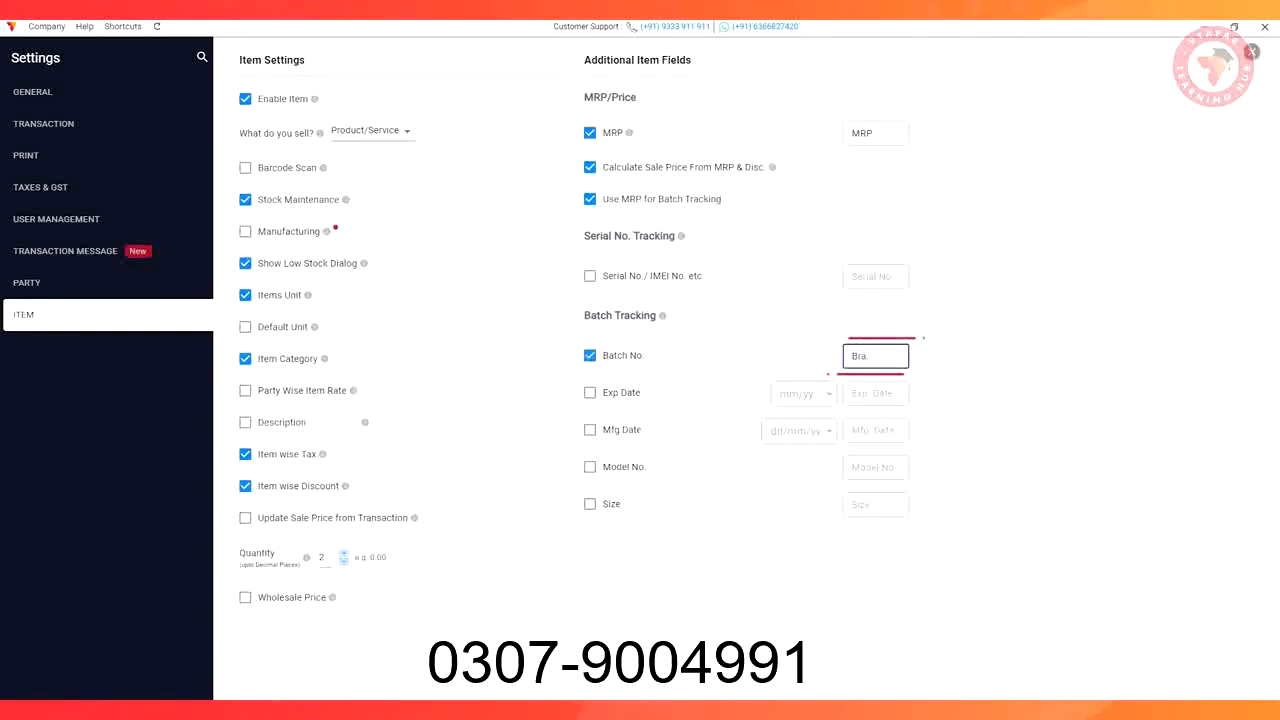
{"action": "left_click", "coordinate": [590, 466]}
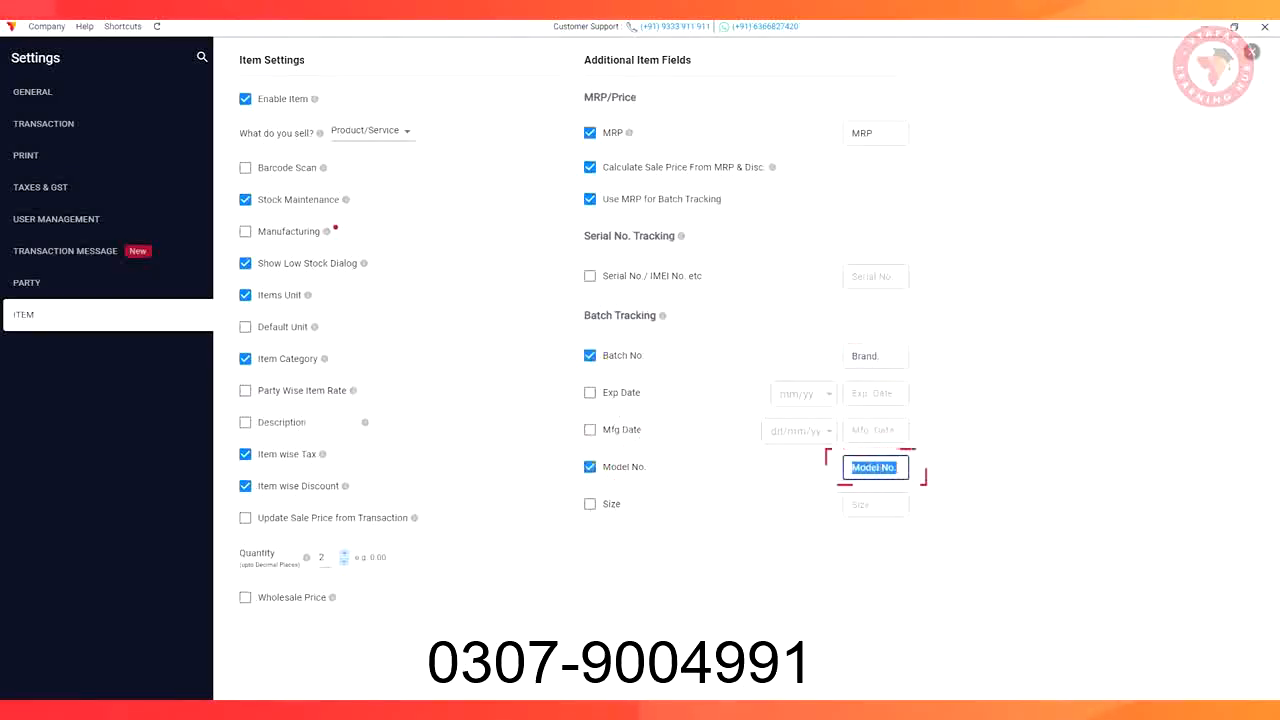
{"action": "type", "text": "Mod"}
{"action": "type", "text": "el Name"}
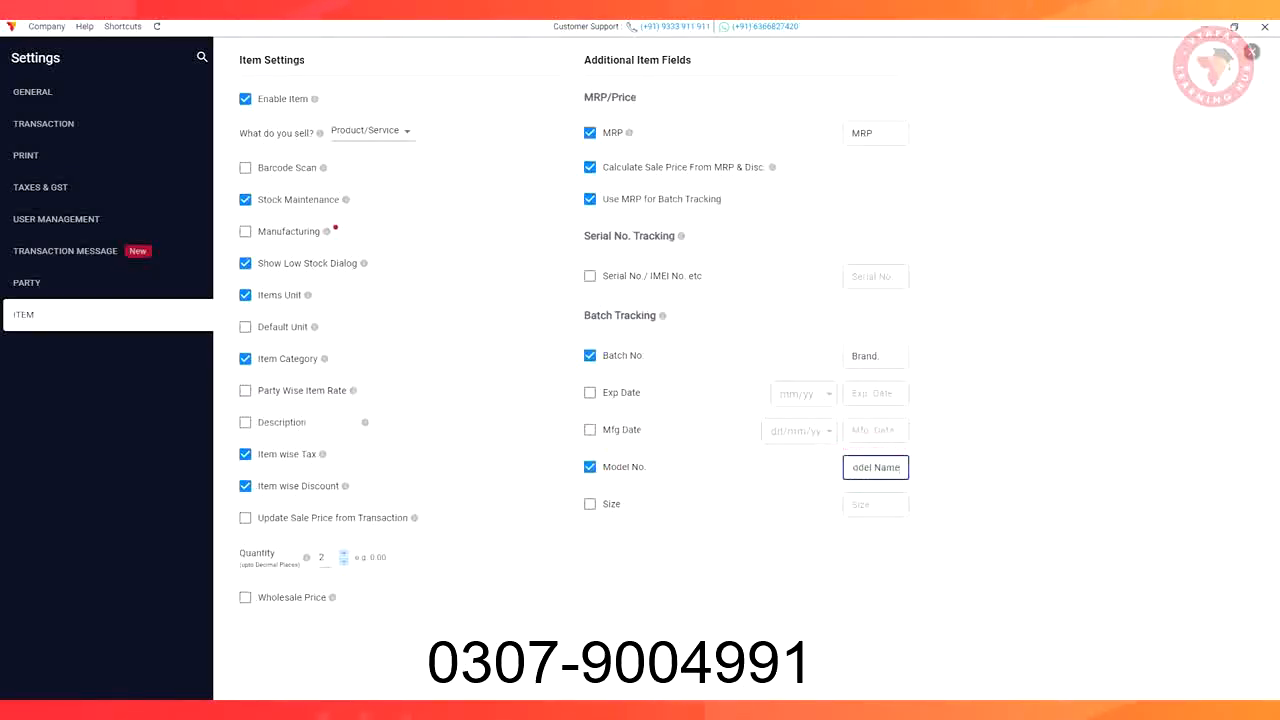
{"action": "left_click", "coordinate": [590, 504]}
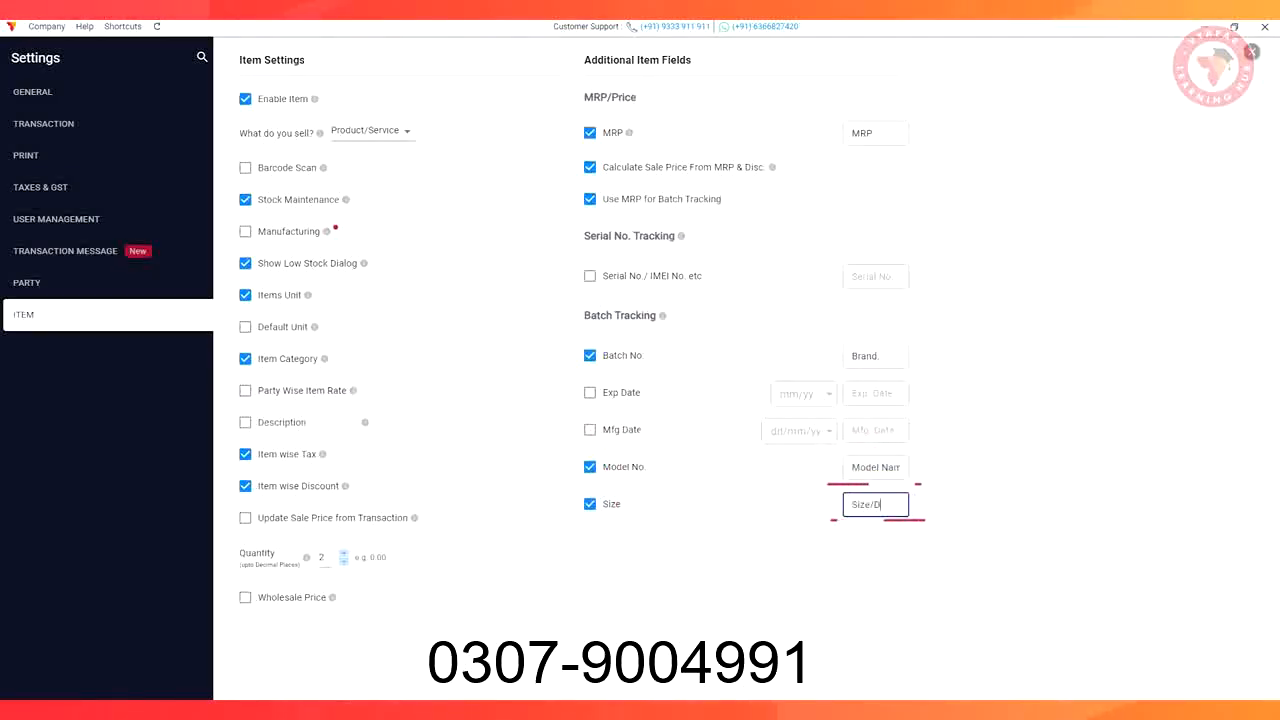
{"action": "type", "text": "/Dimensions"}
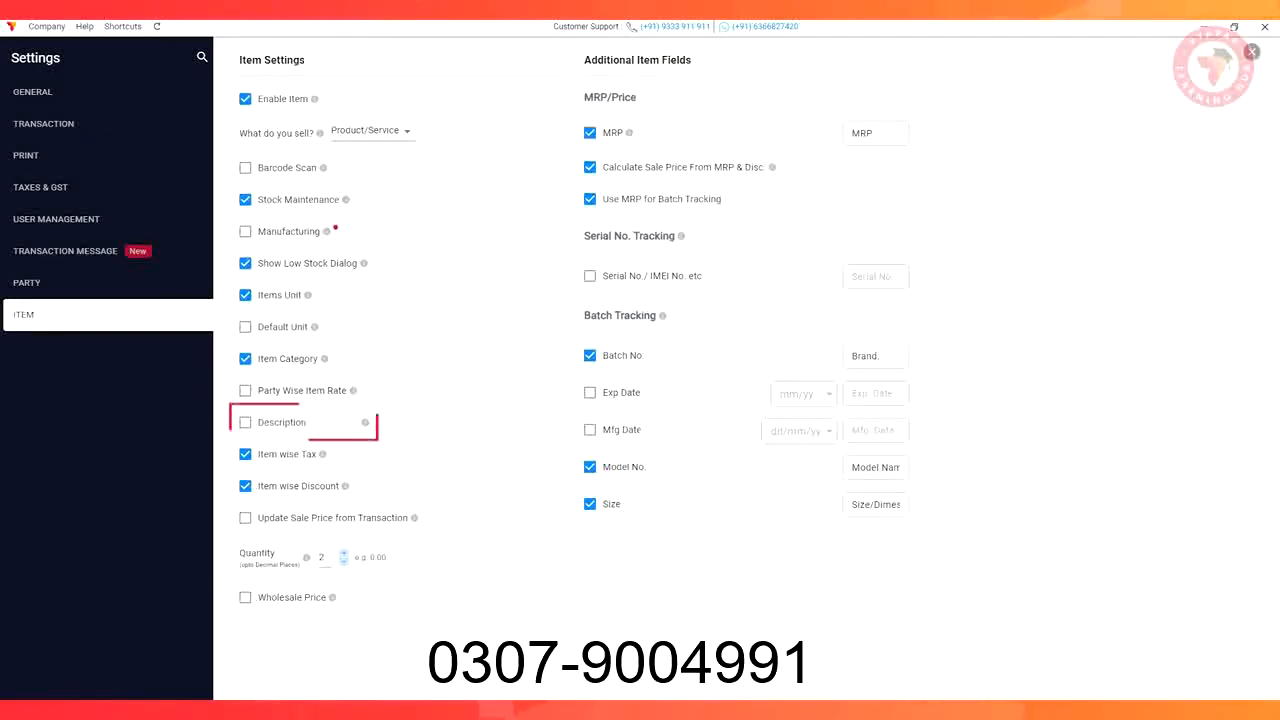
{"action": "left_click", "coordinate": [245, 422]}
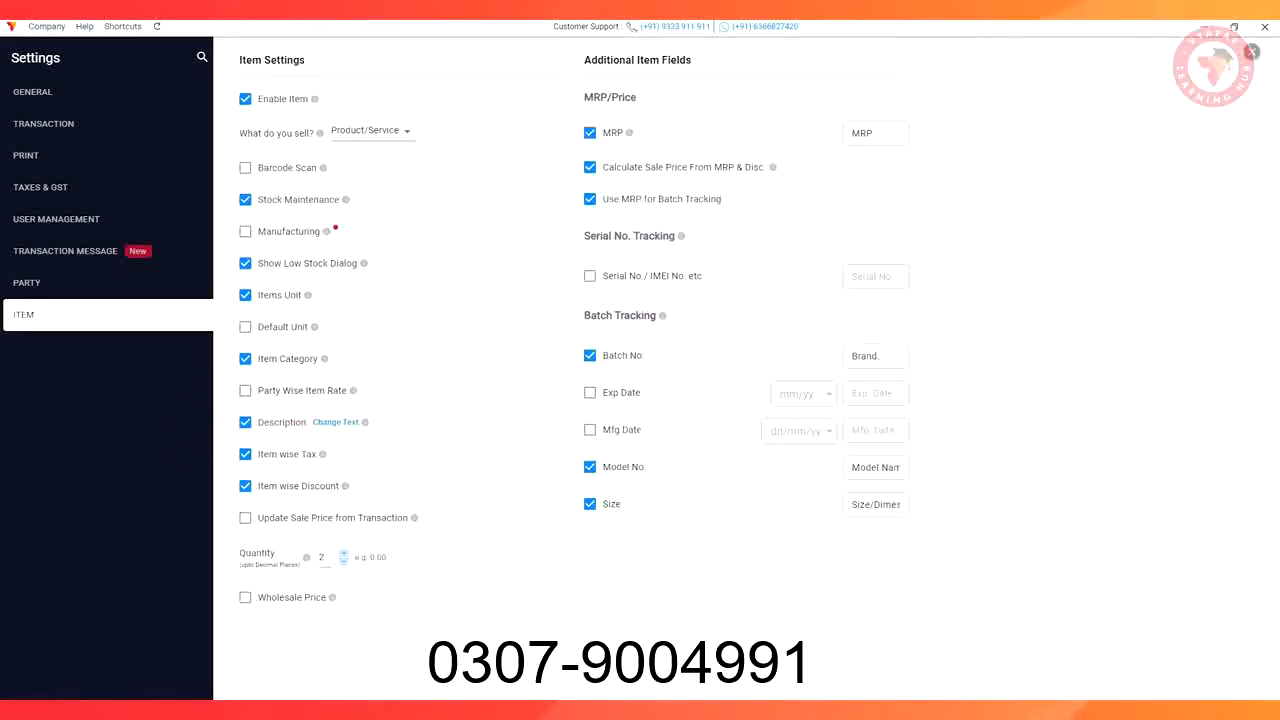
{"action": "left_click", "coordinate": [35, 283]}
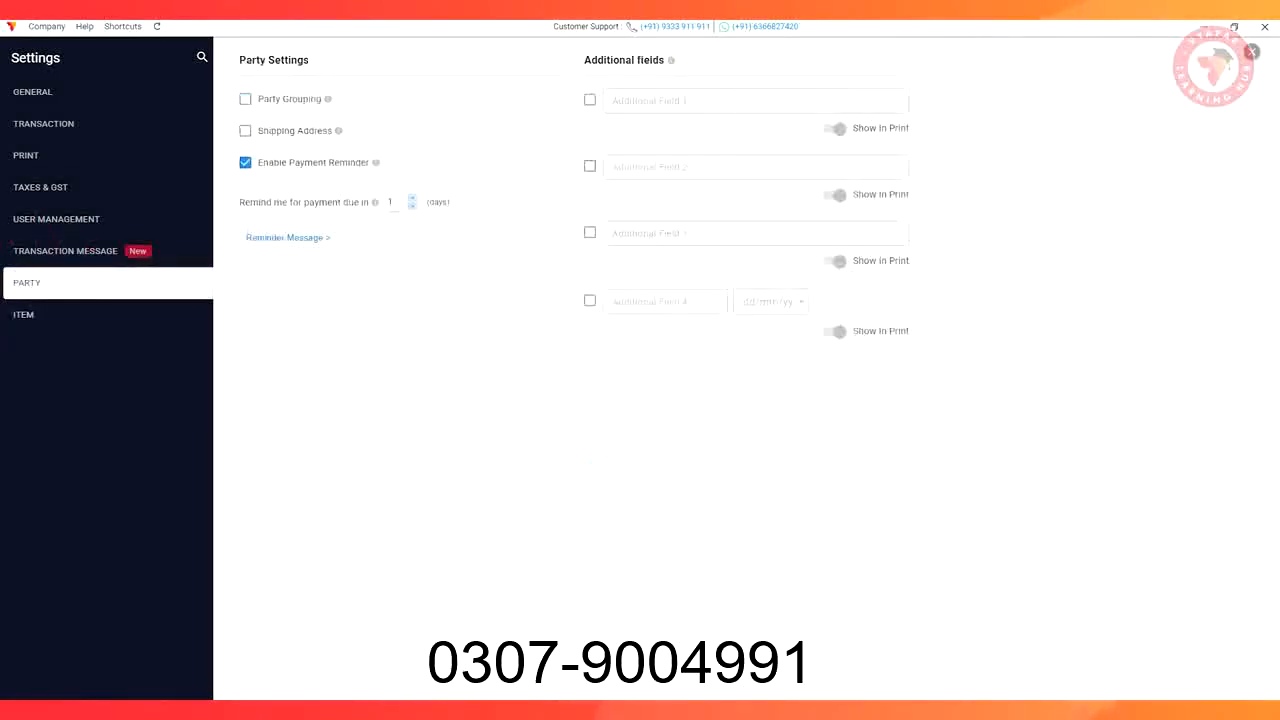
Enable shipping addresses for parties, leaving Additional Field 1 switched off
{"action": "left_click", "coordinate": [245, 131]}
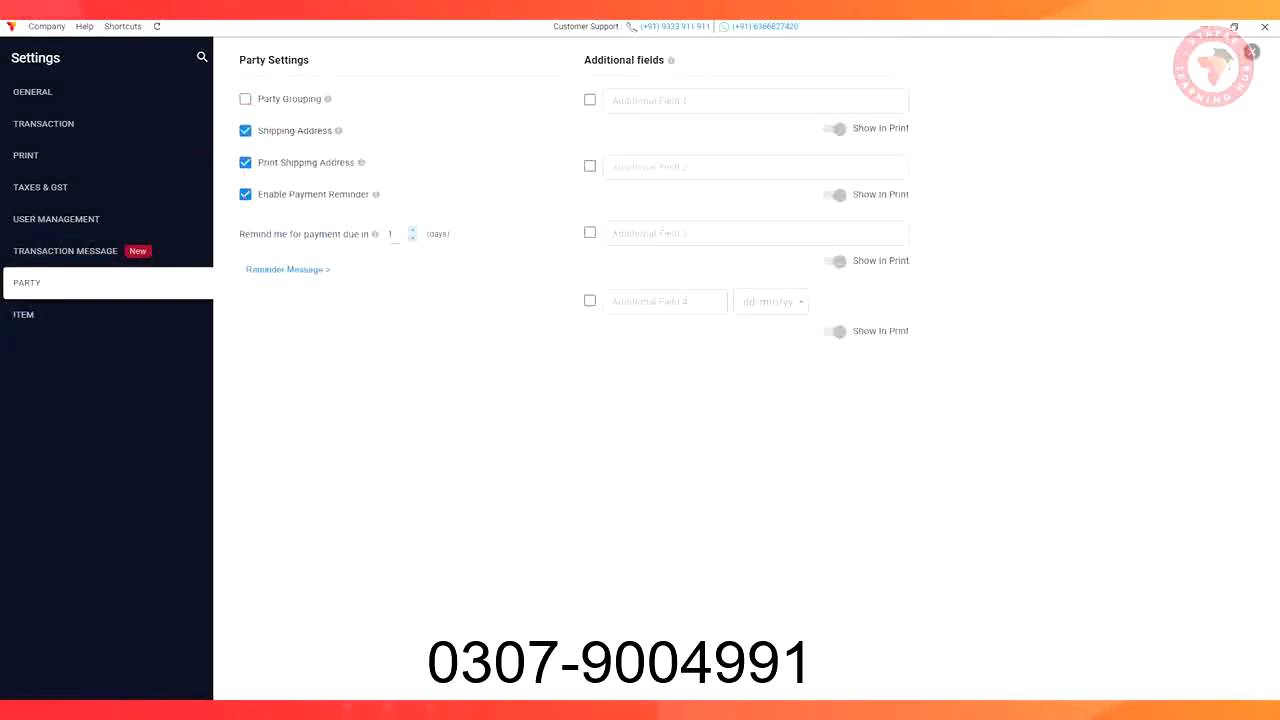
{"action": "left_click", "coordinate": [590, 100]}
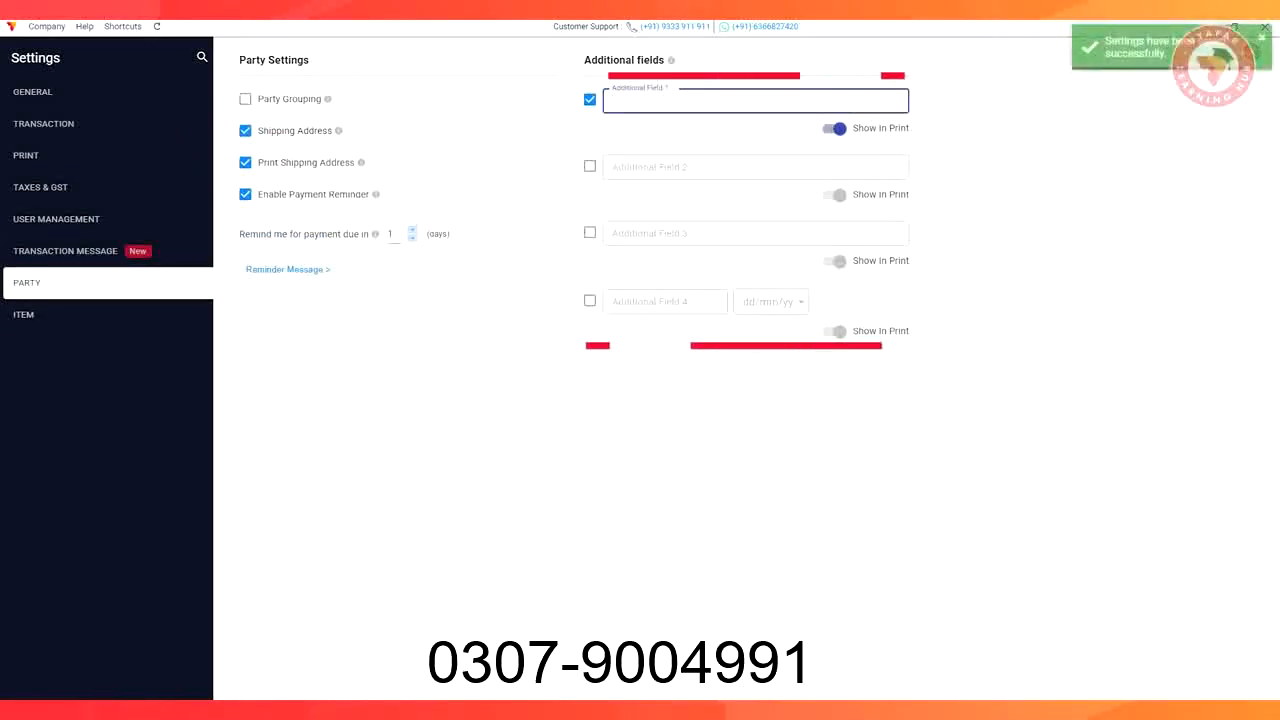
{"action": "left_click", "coordinate": [590, 100]}
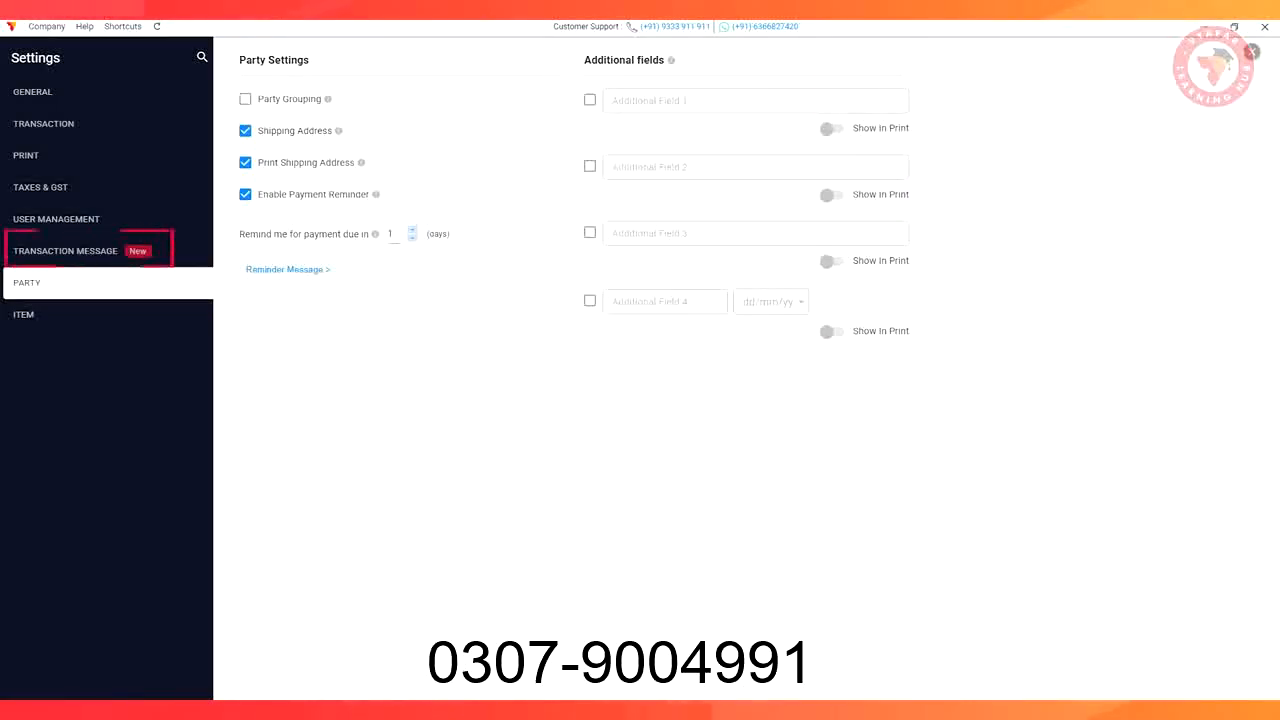
{"action": "left_click", "coordinate": [82, 252]}
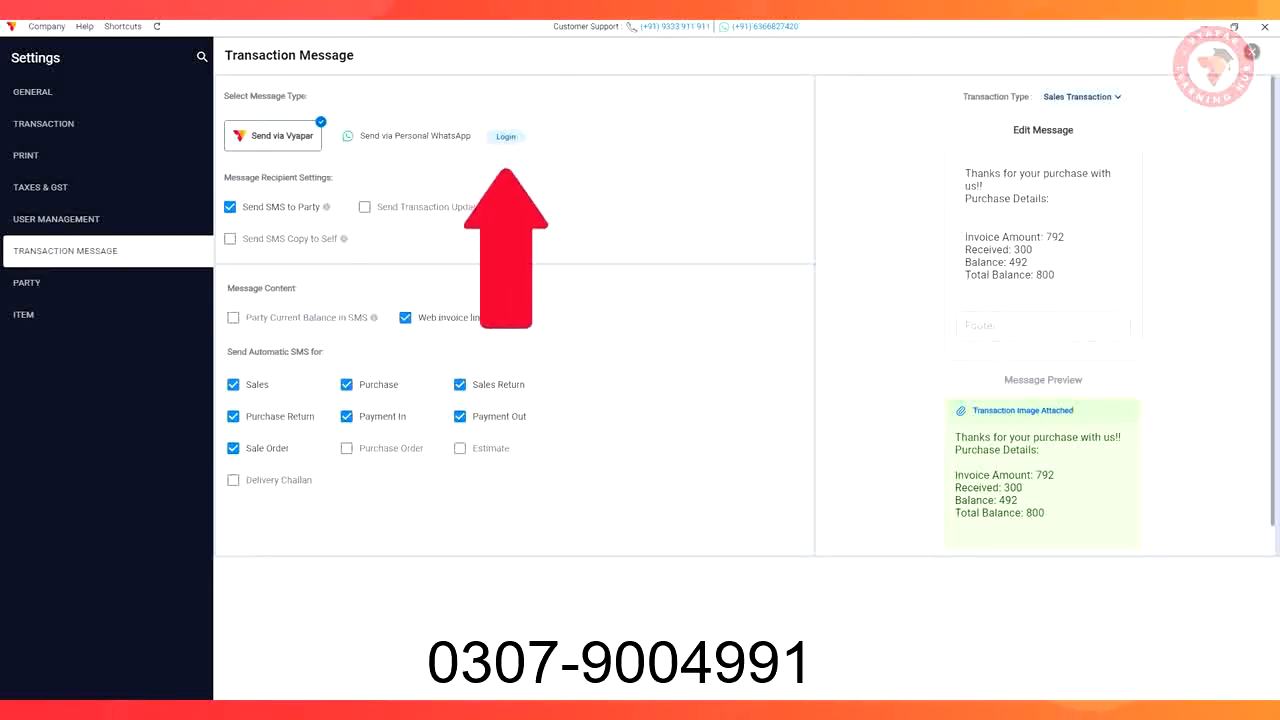
Send transaction messages via Personal WhatsApp by logging in with the QR code
{"action": "left_click", "coordinate": [506, 137]}
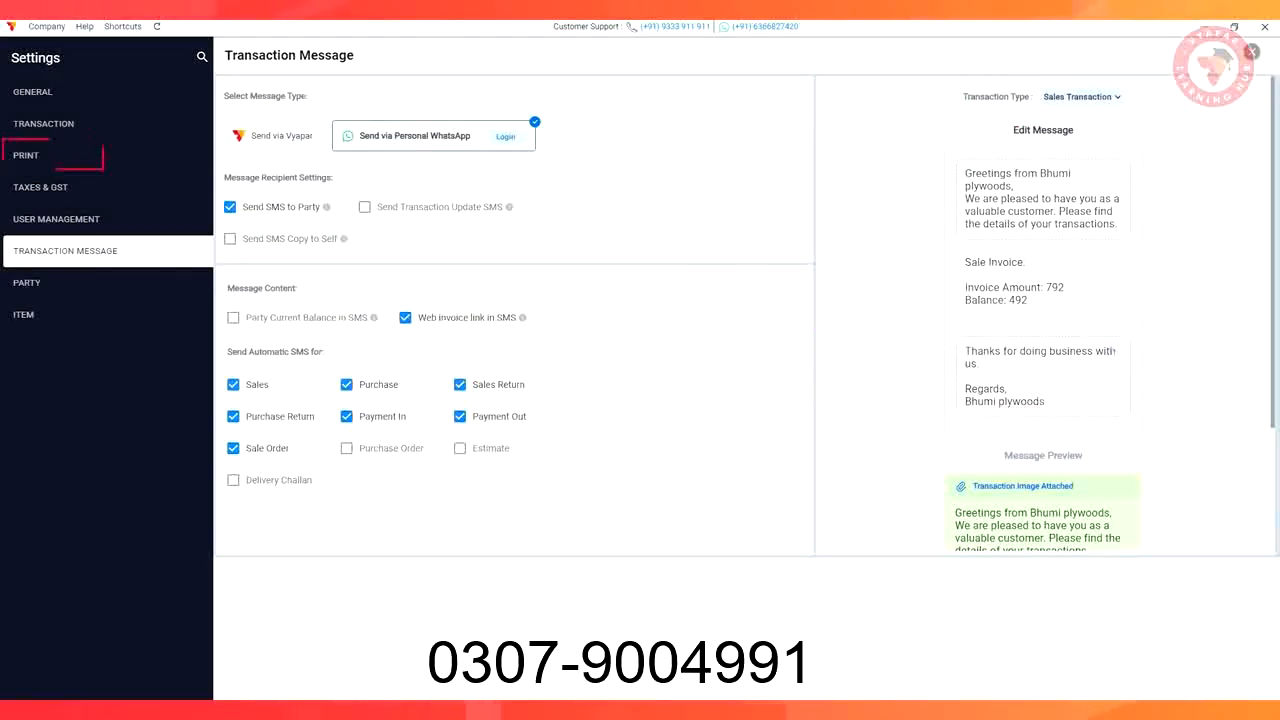
{"action": "left_click", "coordinate": [45, 155]}
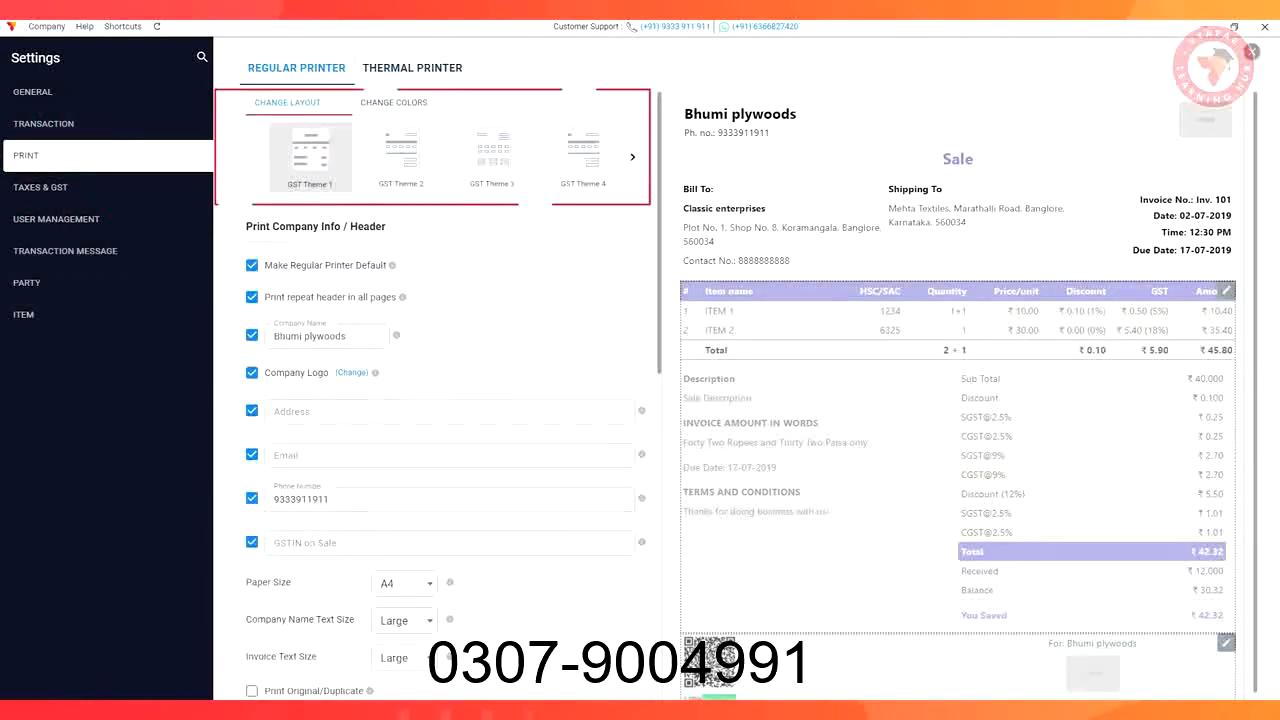
Choose GST Theme 4 as the regular printer invoice layout
{"action": "left_click", "coordinate": [492, 157]}
{"action": "left_click", "coordinate": [583, 157]}
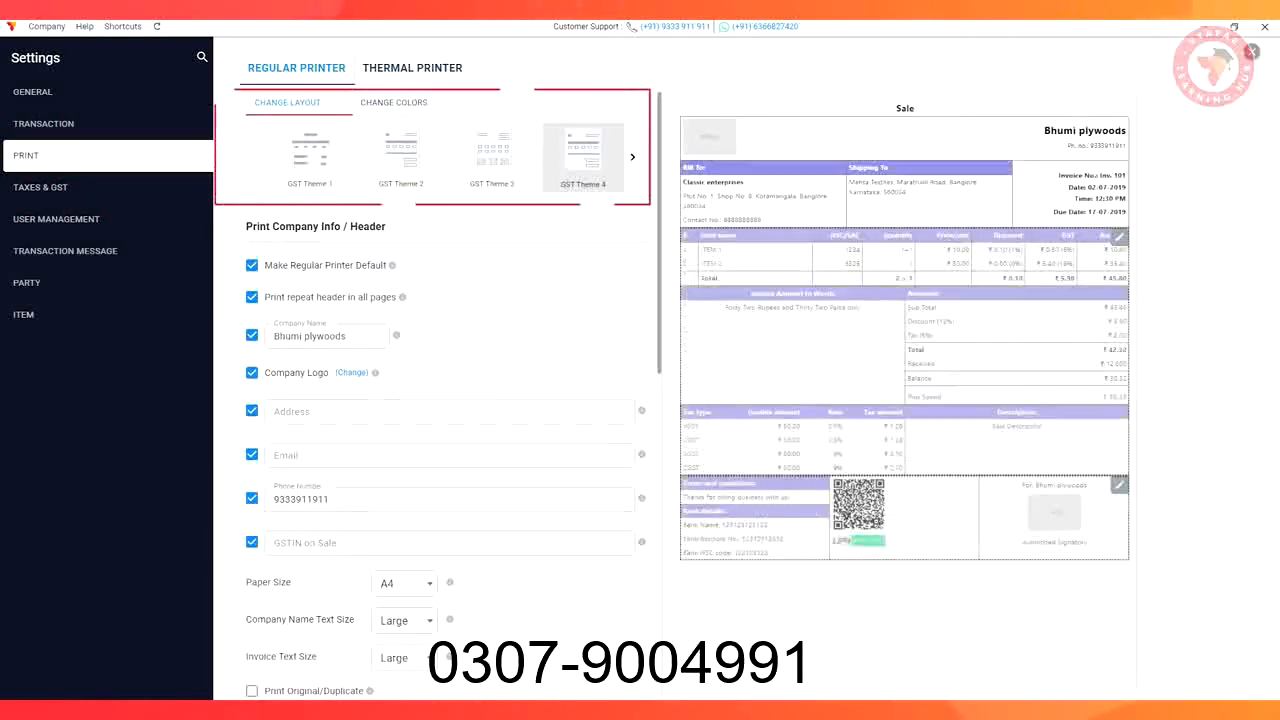
{"action": "scroll", "coordinate": [450, 400], "scroll_direction": "down", "scroll_amount": 3}
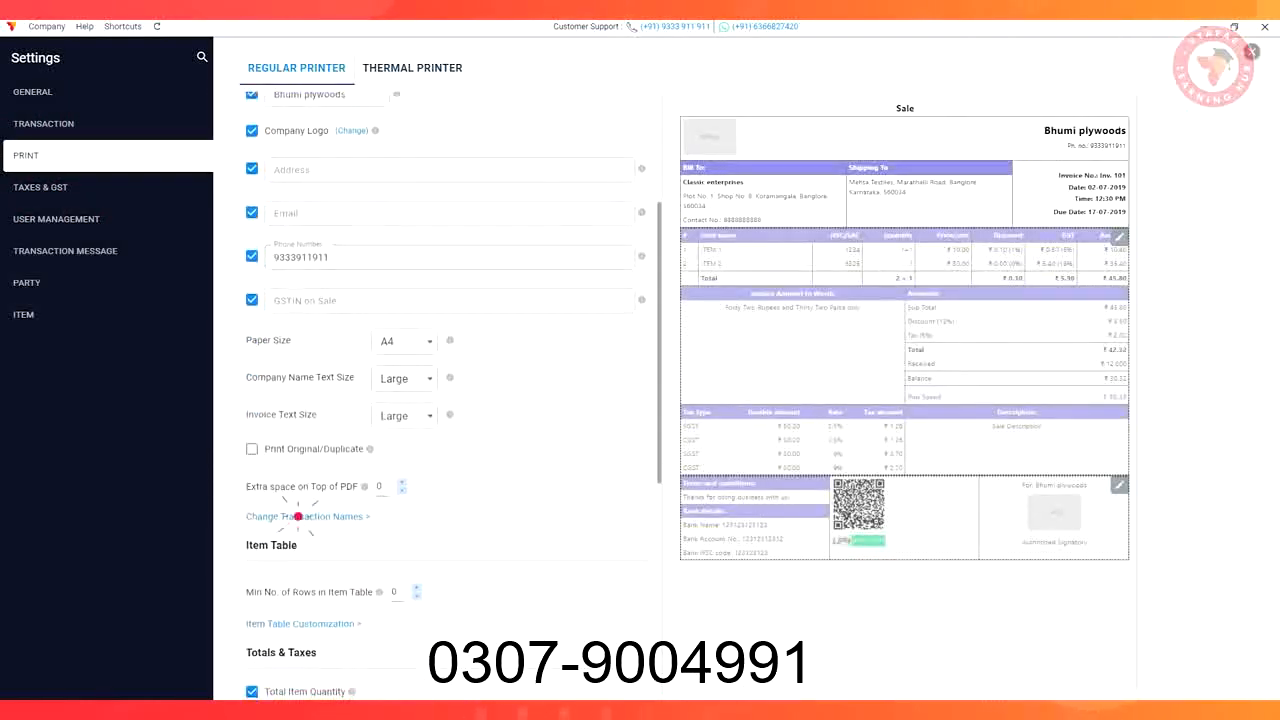
Rename the Sale transaction to 'Invoice' and save the transaction names
{"action": "left_click", "coordinate": [298, 516]}
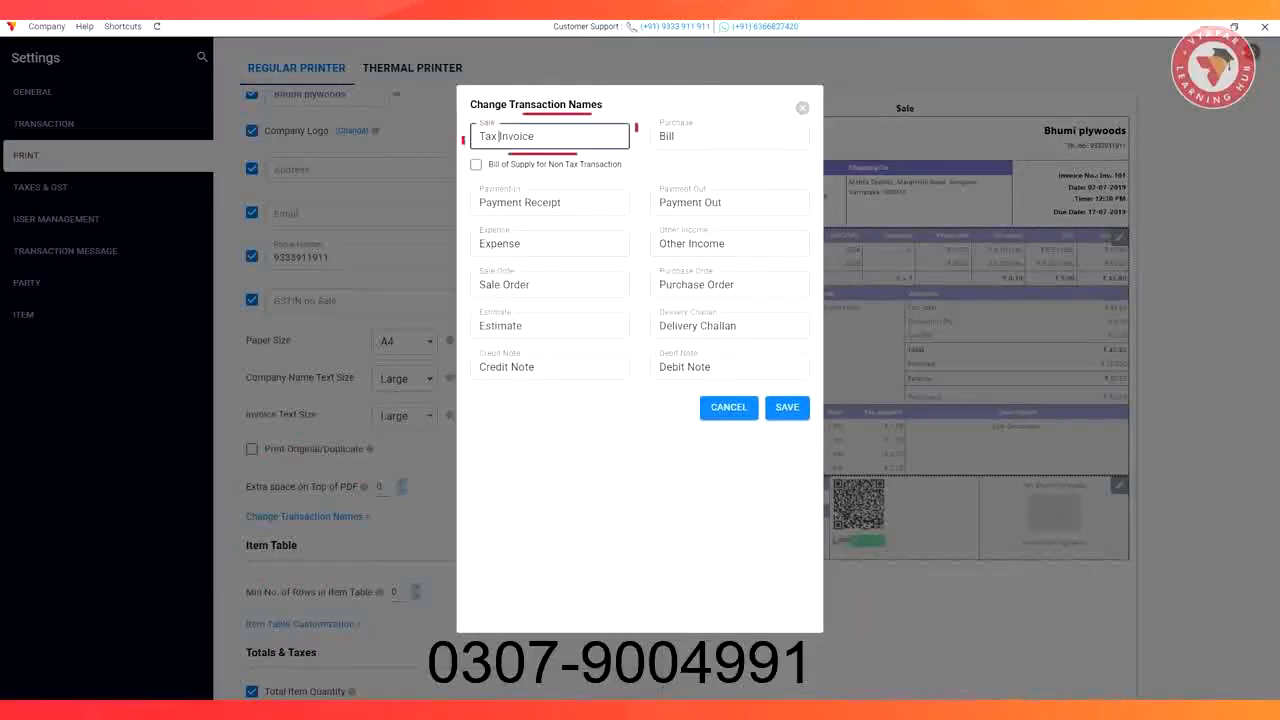
{"action": "left_click", "coordinate": [499, 136]}
{"action": "key", "text": "BackSpace"}
{"action": "key", "text": "BackSpace"}
{"action": "key", "text": "BackSpace"}
{"action": "key", "text": "BackSpace"}
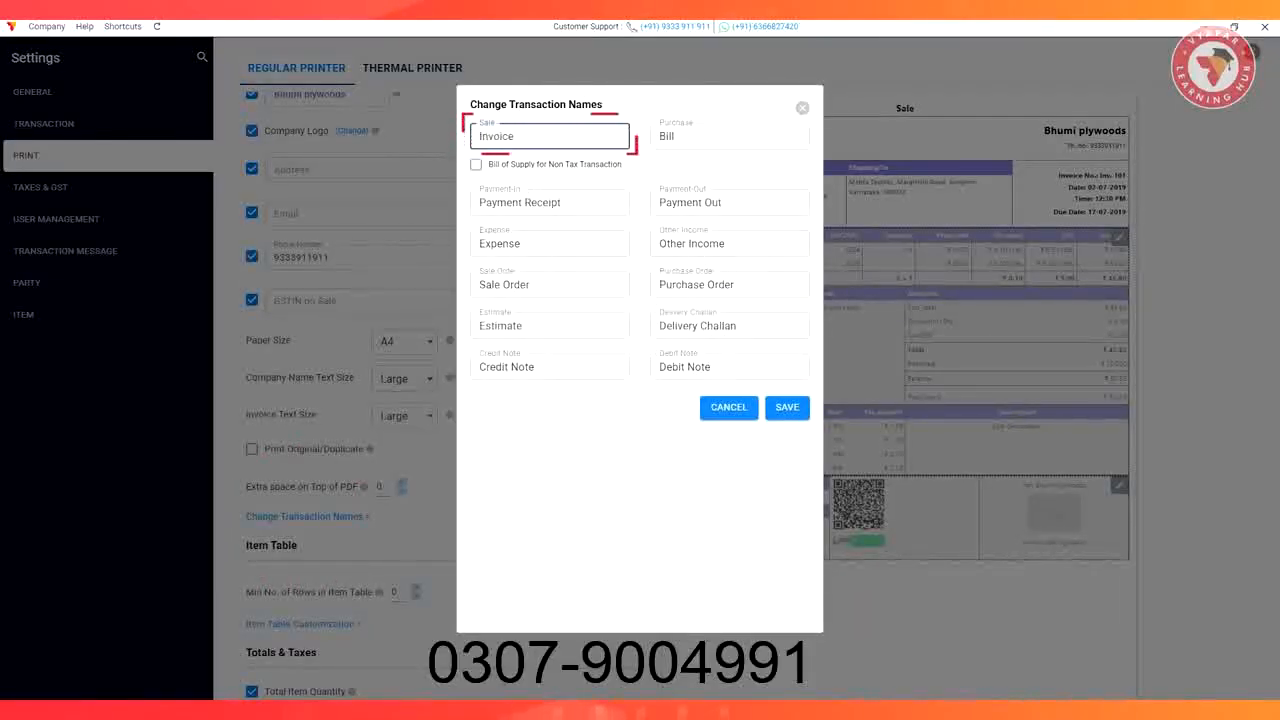
{"action": "left_click", "coordinate": [788, 407]}
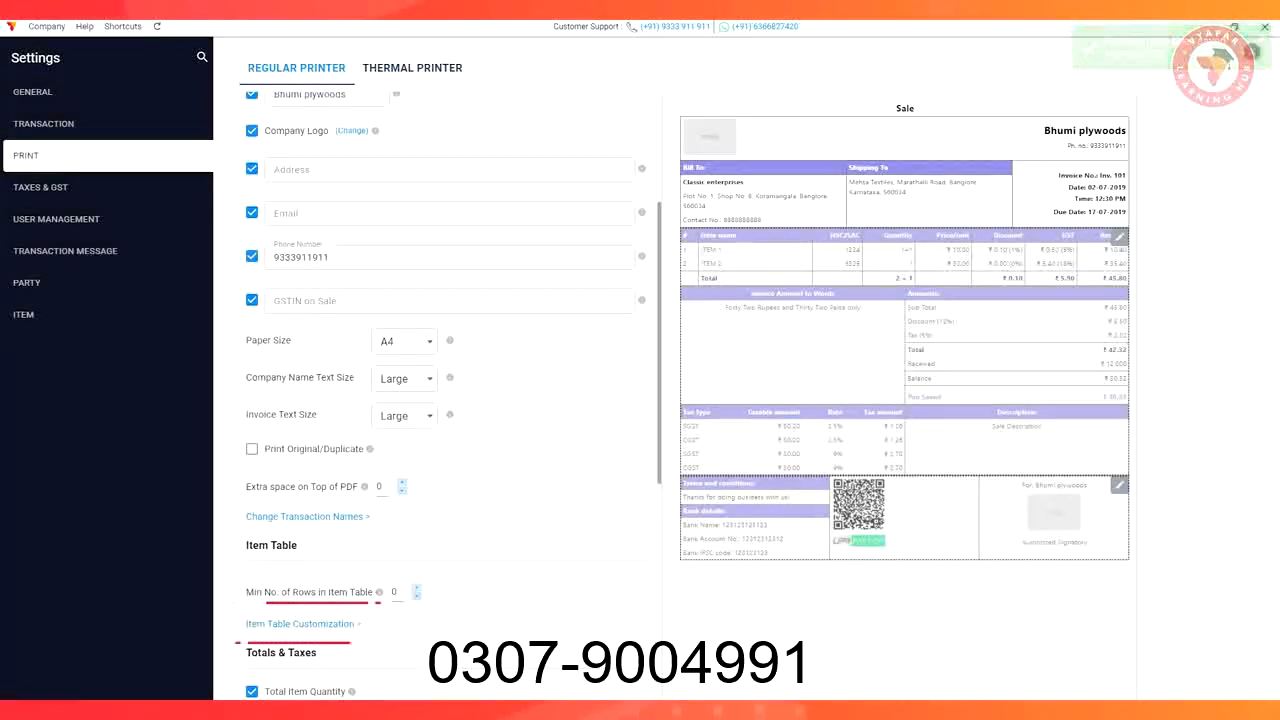
{"action": "left_click", "coordinate": [297, 624]}
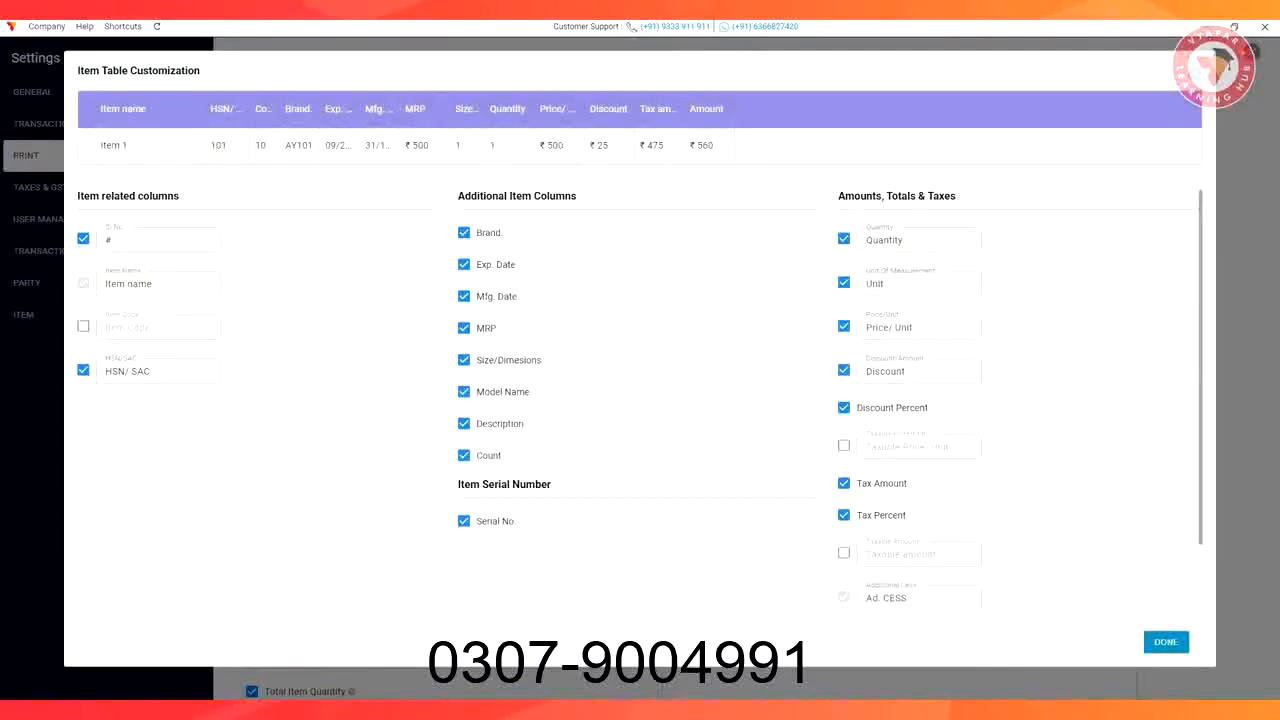
Keep all item table columns and save terms reading 'Thanks for doing business with us!'
{"action": "left_click", "coordinate": [1166, 642]}
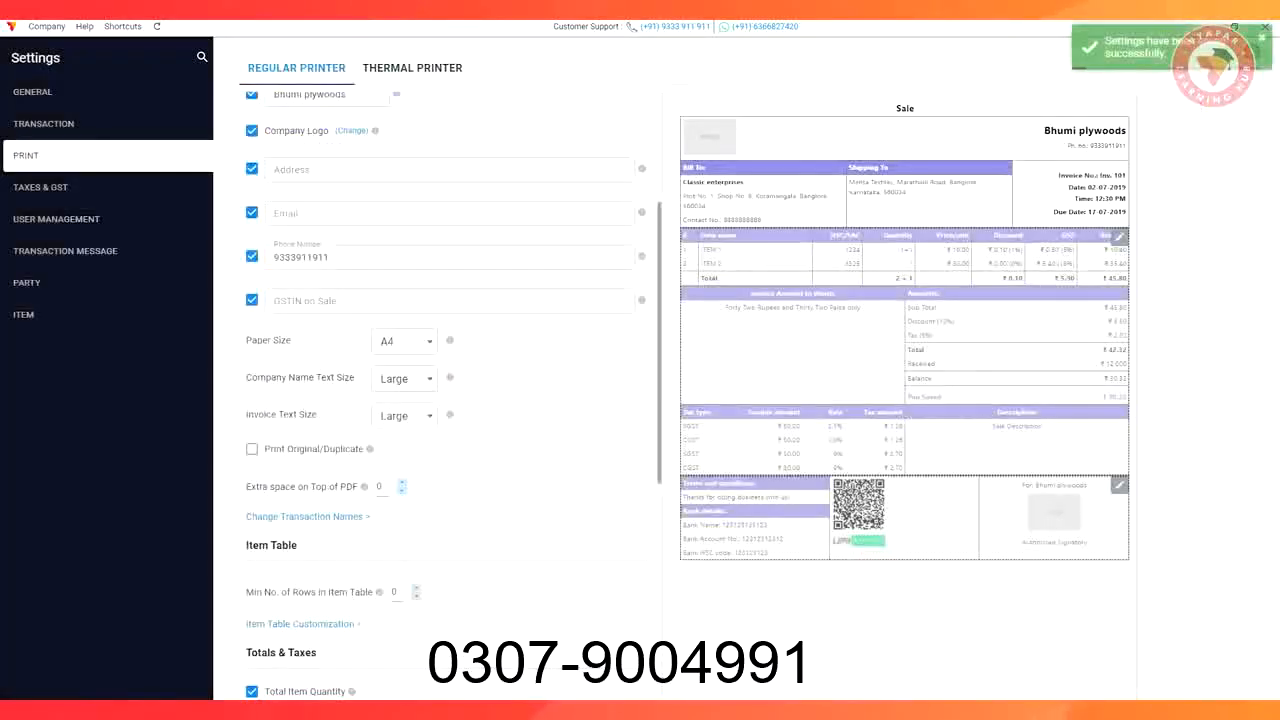
{"action": "scroll", "coordinate": [440, 400], "scroll_direction": "down", "scroll_amount": 5}
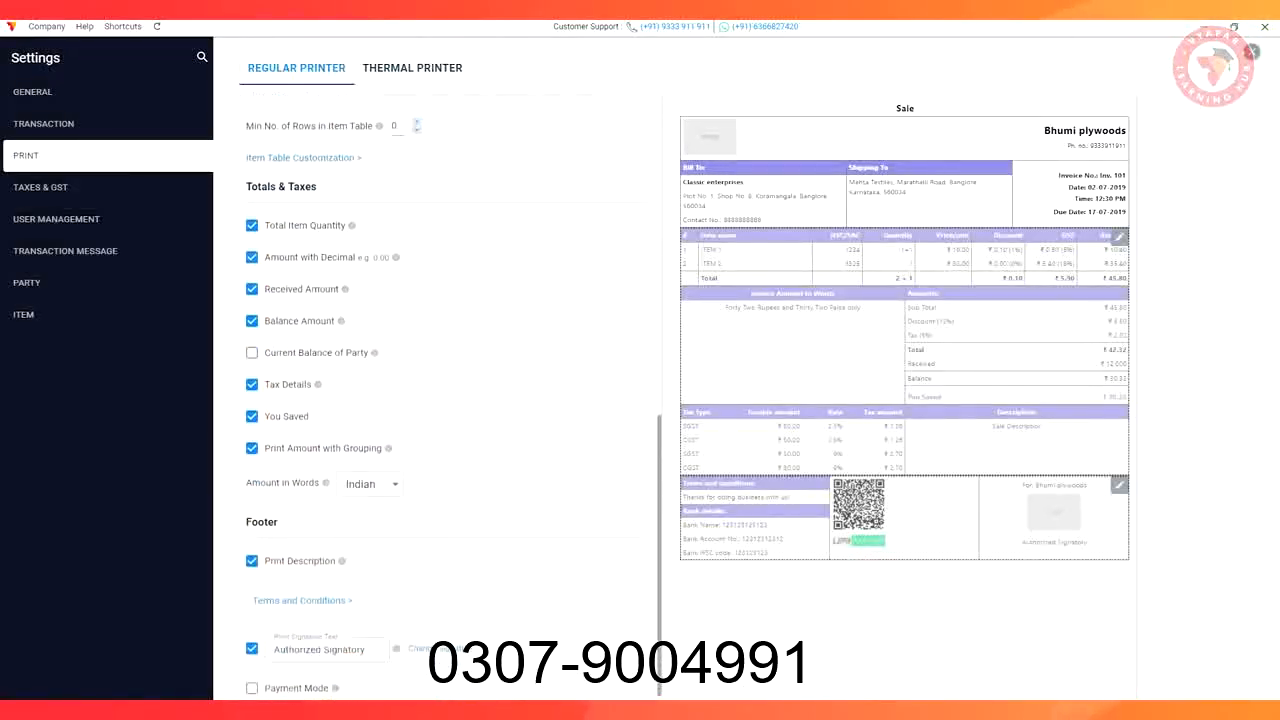
{"action": "left_click", "coordinate": [303, 600]}
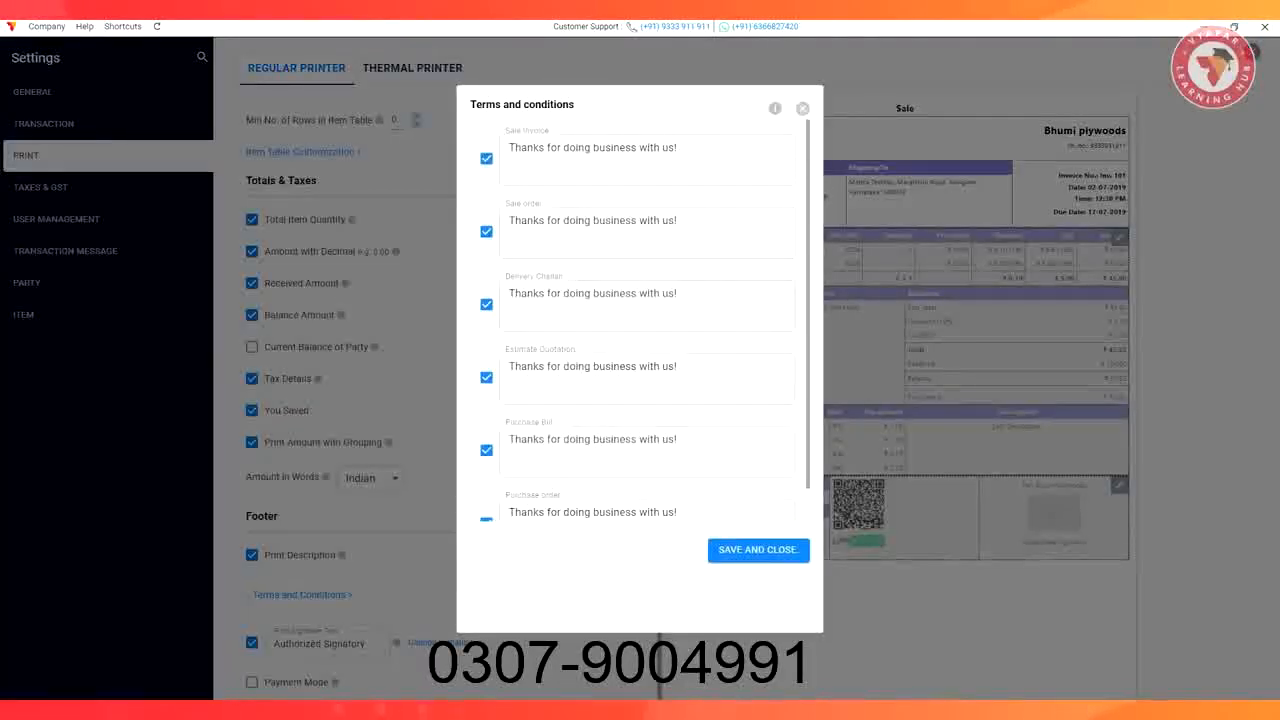
{"action": "scroll", "coordinate": [640, 435], "scroll_direction": "down", "scroll_amount": 1}
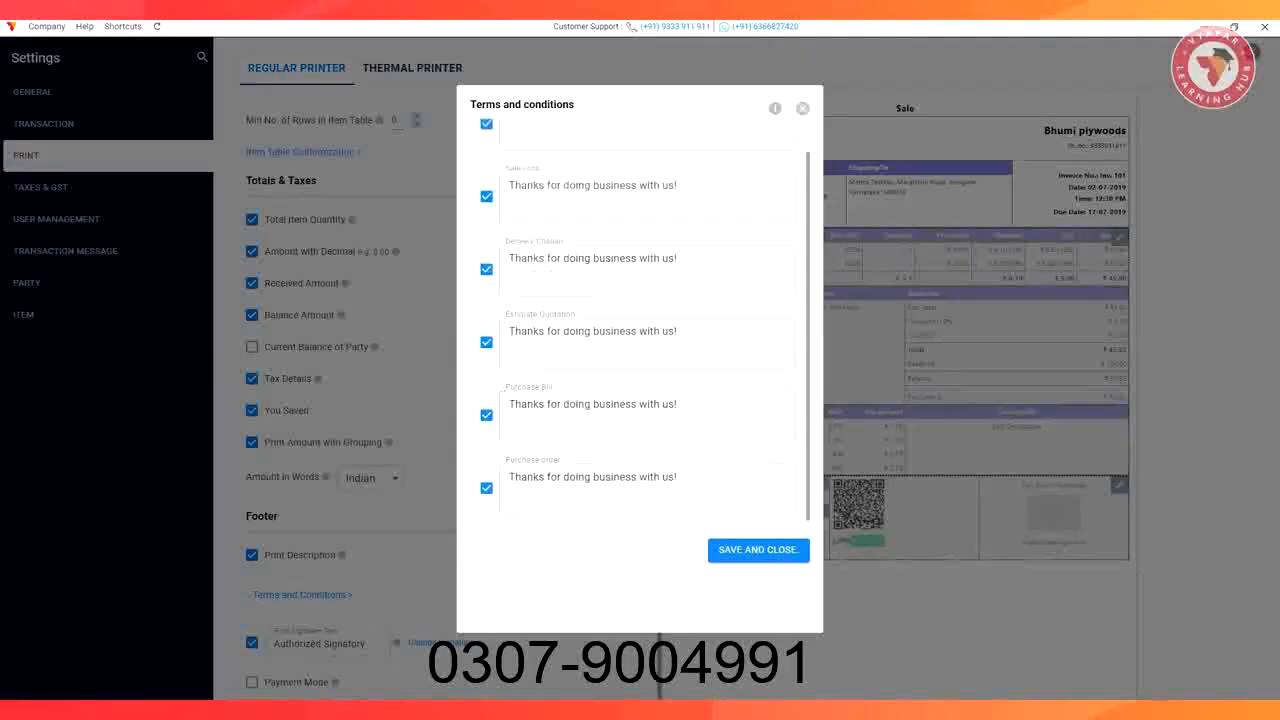
{"action": "left_click", "coordinate": [758, 549]}
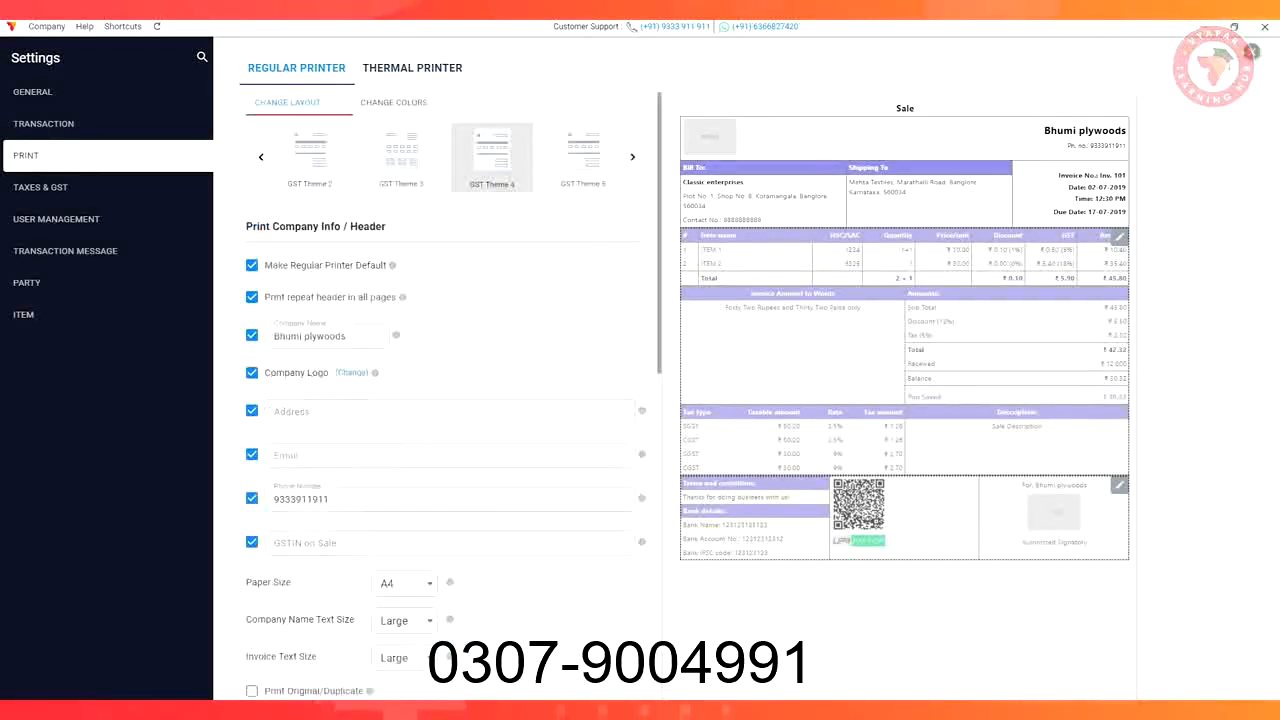
Leave Settings and go to the Sync & Share page
{"action": "left_click", "coordinate": [1253, 52]}
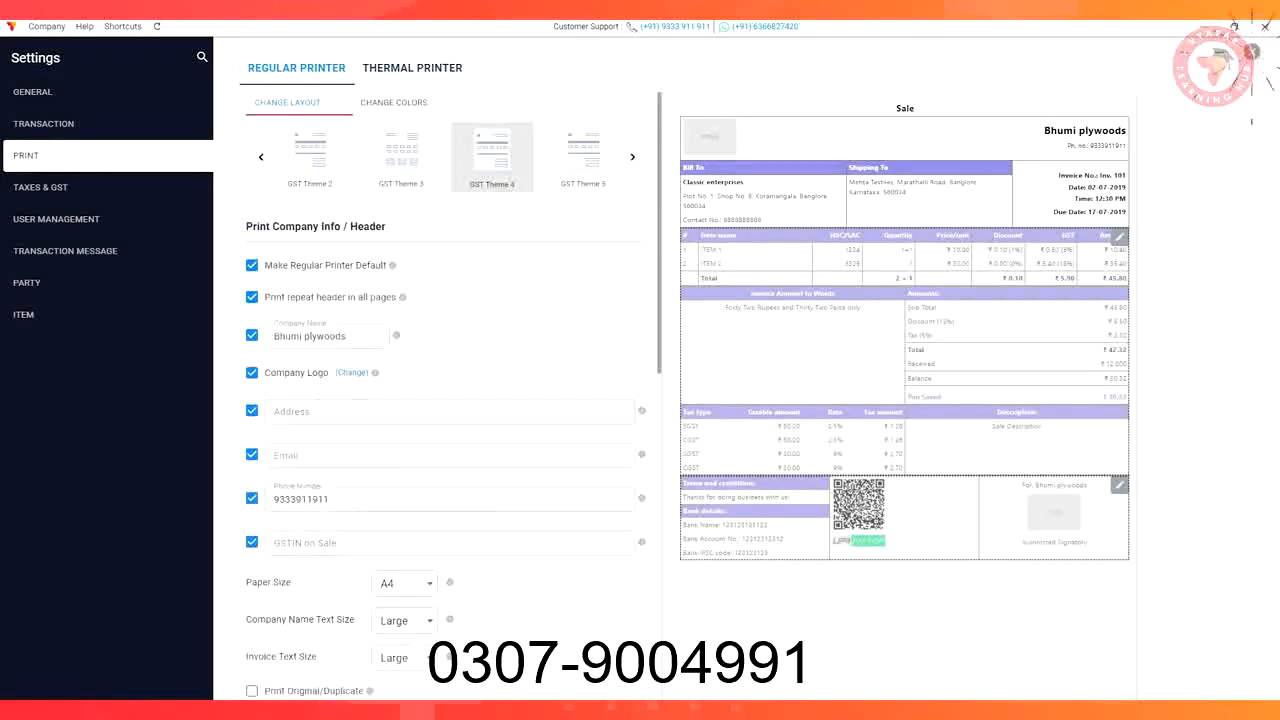
{"action": "left_click", "coordinate": [56, 390]}
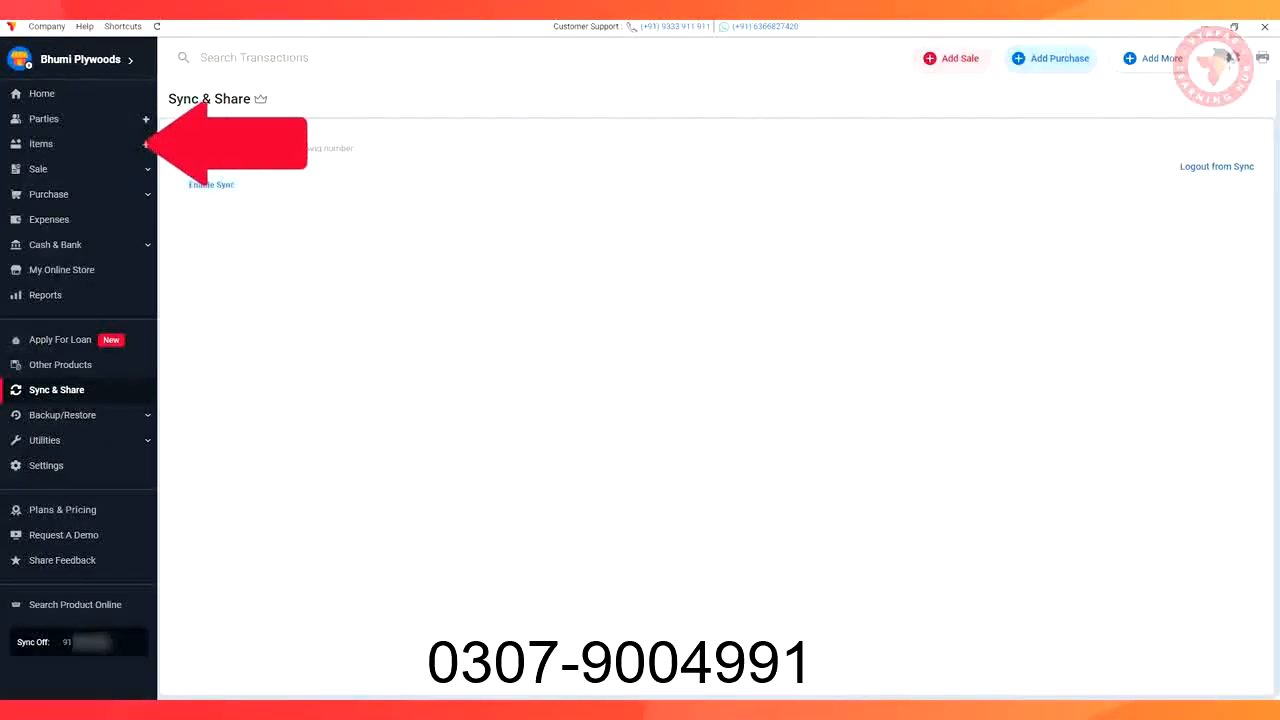
Add a new item named Plywood with HSN 4321 and item code 12345
{"action": "left_click", "coordinate": [40, 143]}
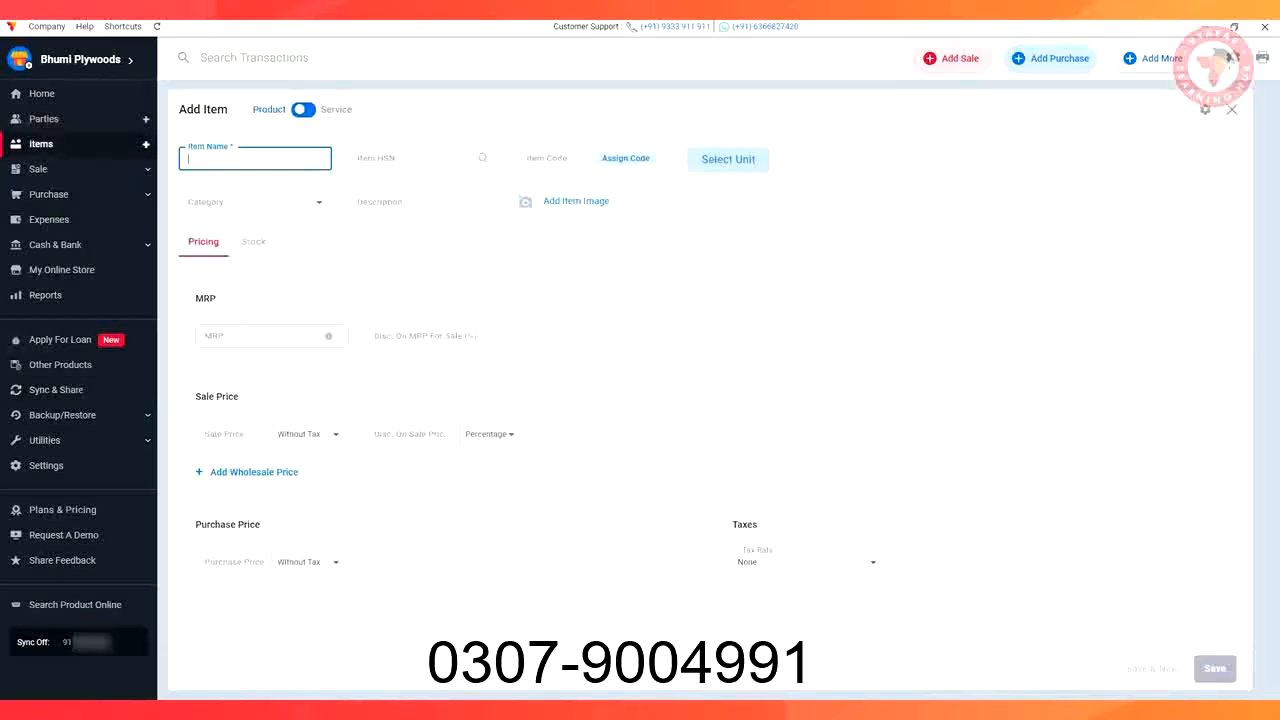
{"action": "type", "text": "Plywood"}
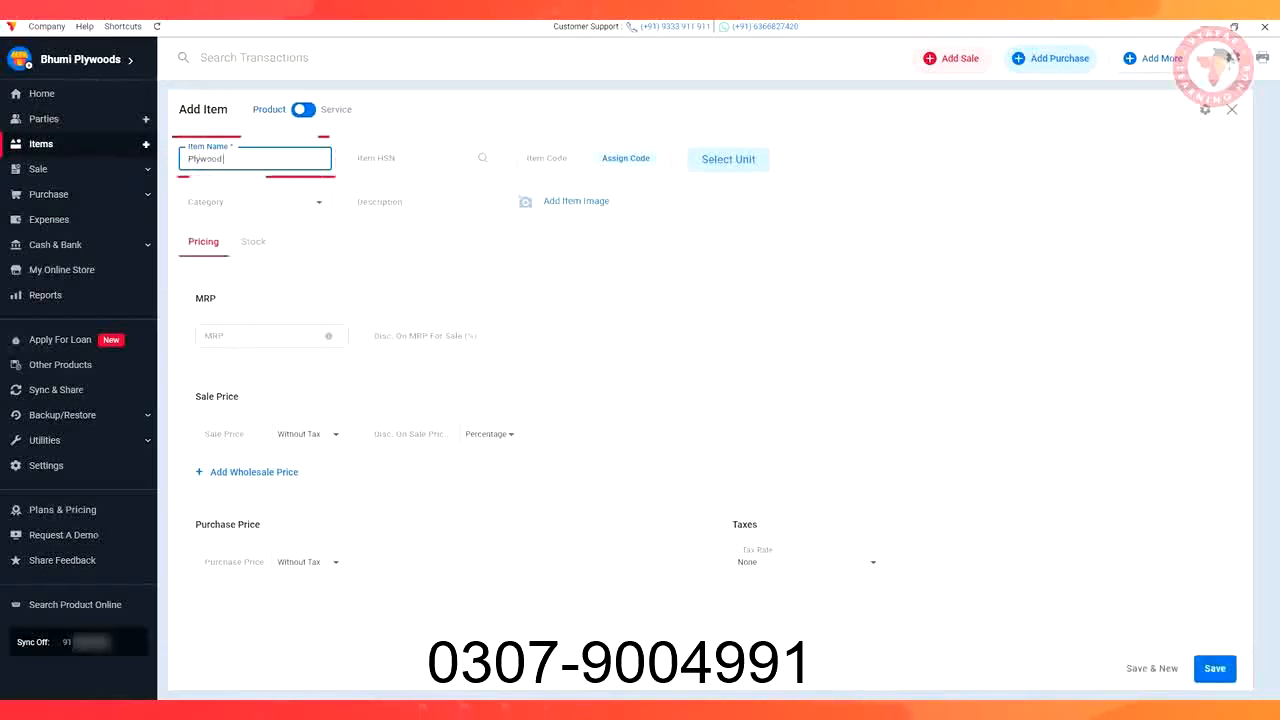
{"action": "left_click", "coordinate": [412, 158]}
{"action": "type", "text": "4321"}
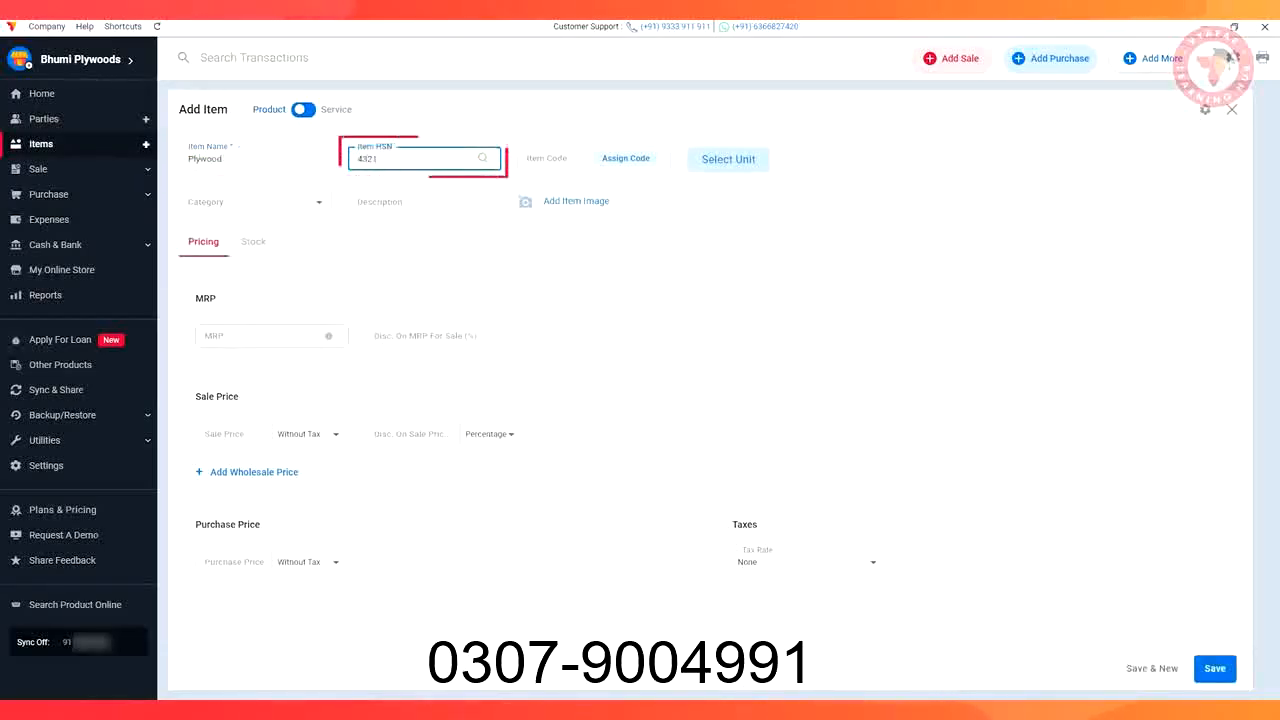
{"action": "left_click", "coordinate": [555, 158]}
{"action": "type", "text": "12345"}
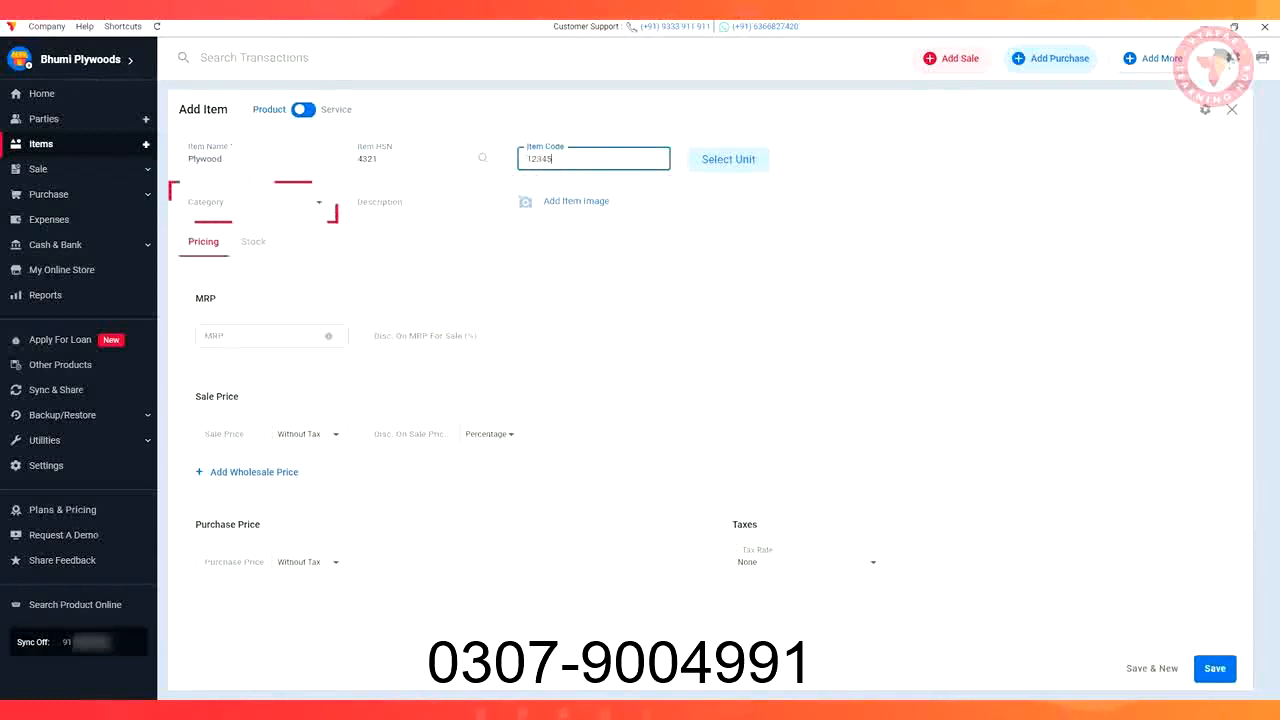
Create and assign the category Century Ply, with description '2 Year warranty'
{"action": "left_click", "coordinate": [295, 201]}
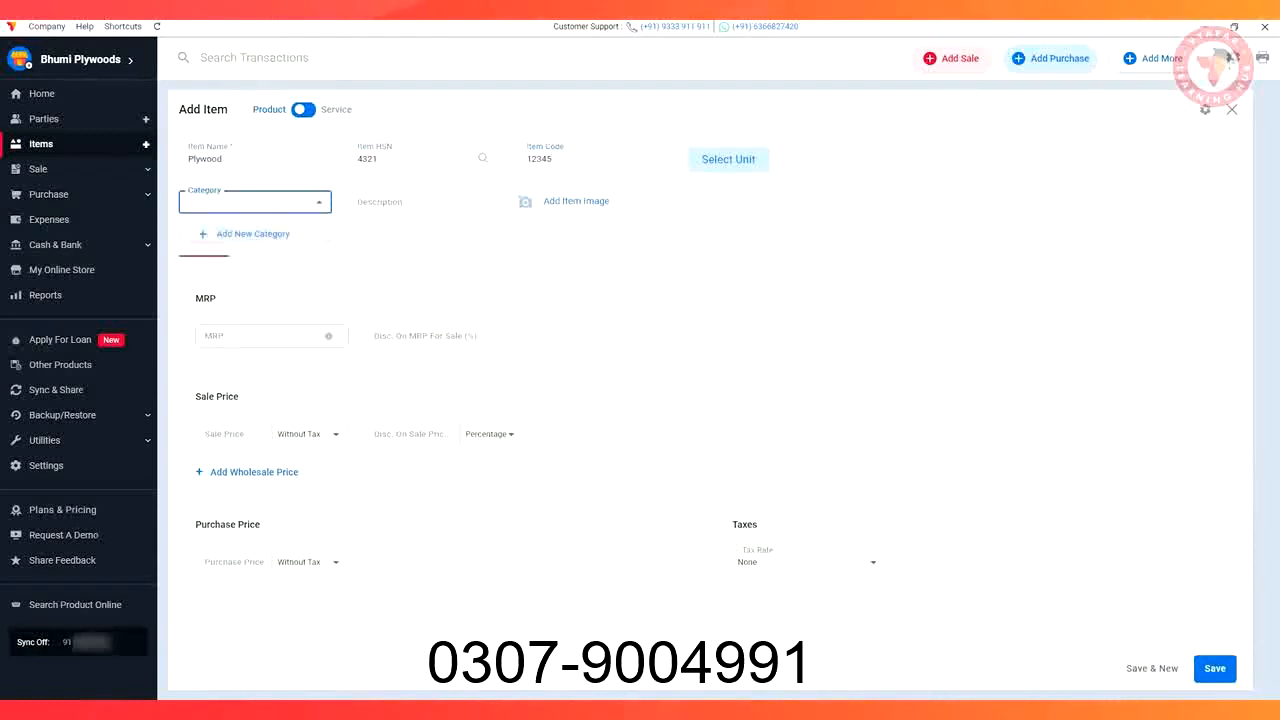
{"action": "left_click", "coordinate": [250, 233]}
{"action": "type", "text": "Century Ply"}
{"action": "left_click", "coordinate": [637, 411]}
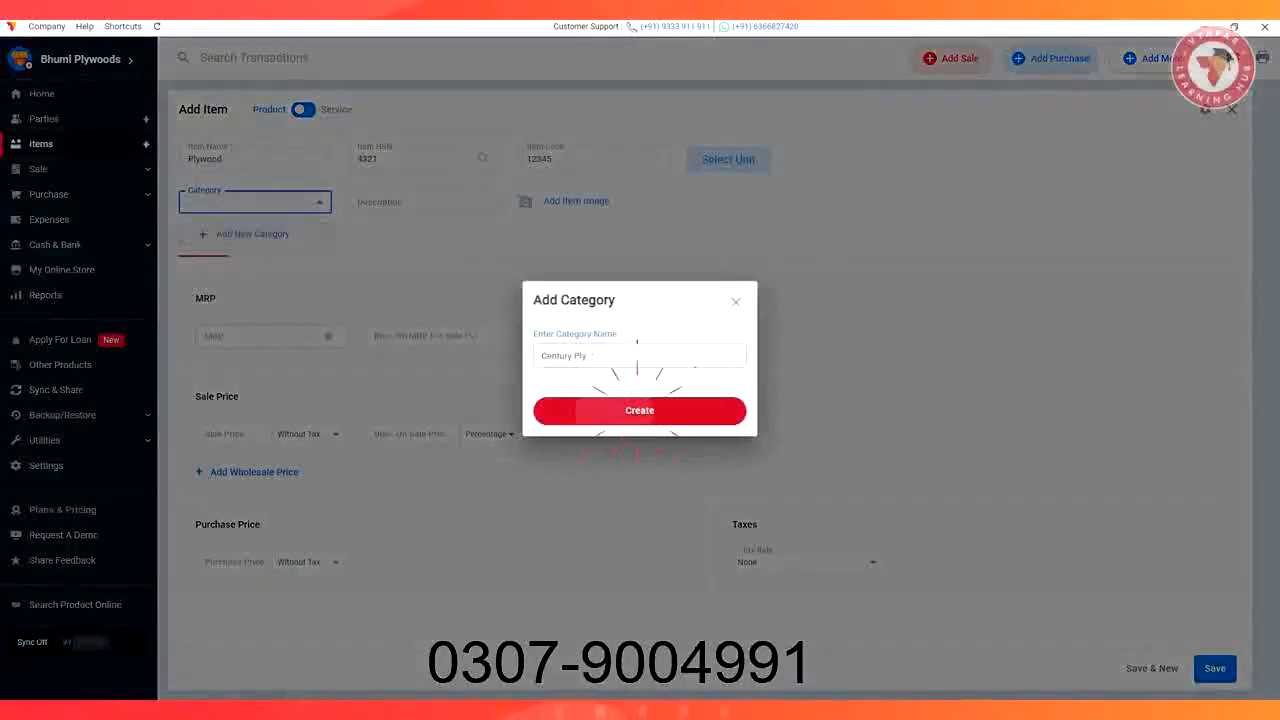
{"action": "left_click", "coordinate": [424, 202]}
{"action": "type", "text": "2"}
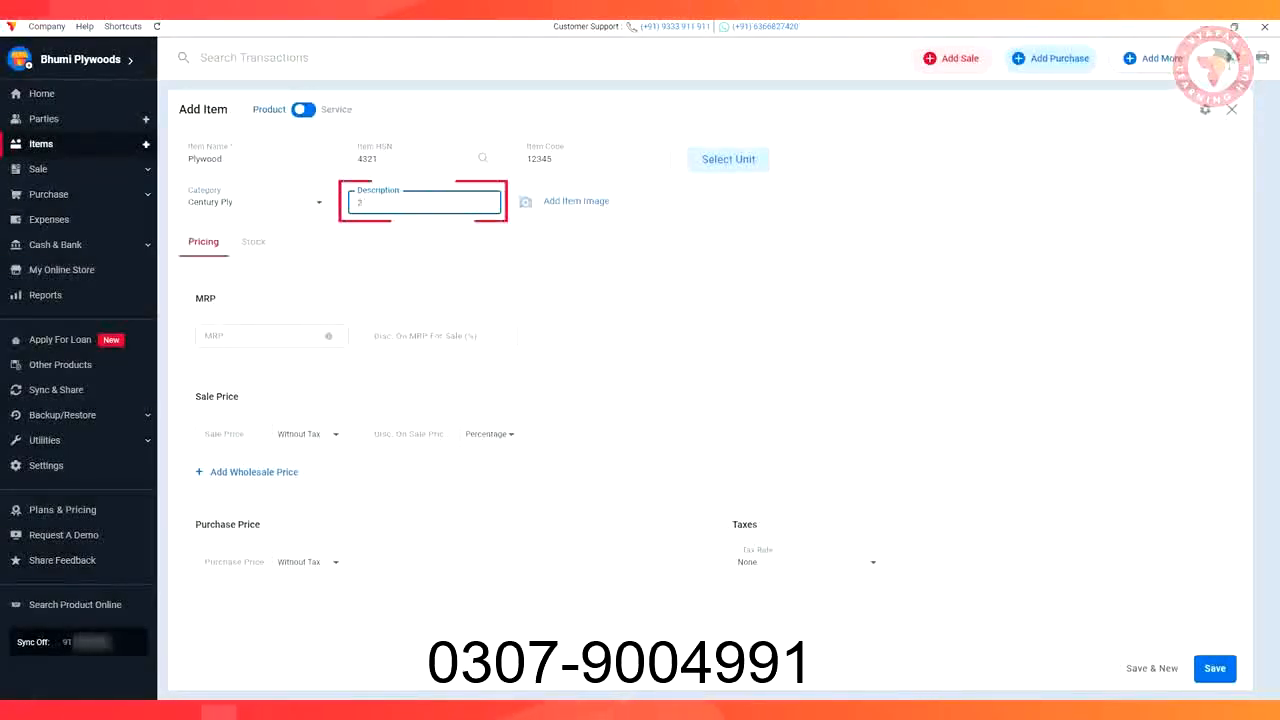
{"action": "type", "text": " Year warranty"}
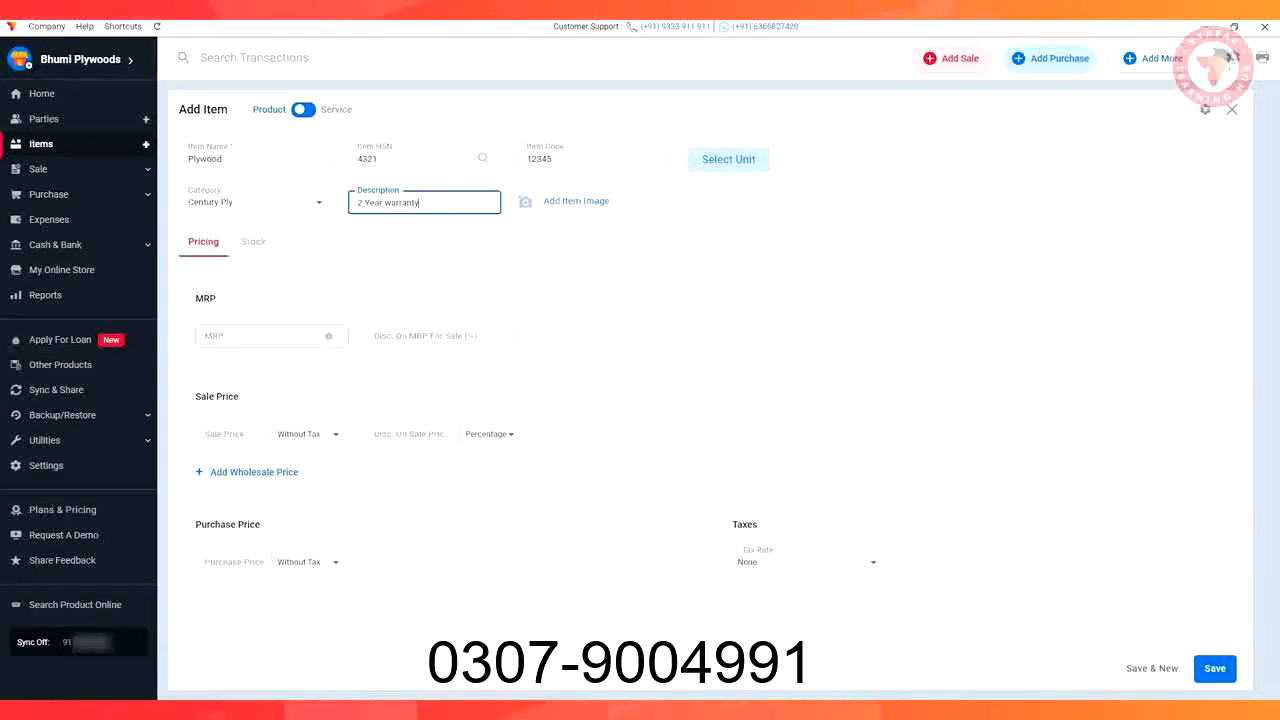
{"action": "key", "text": "Tab"}
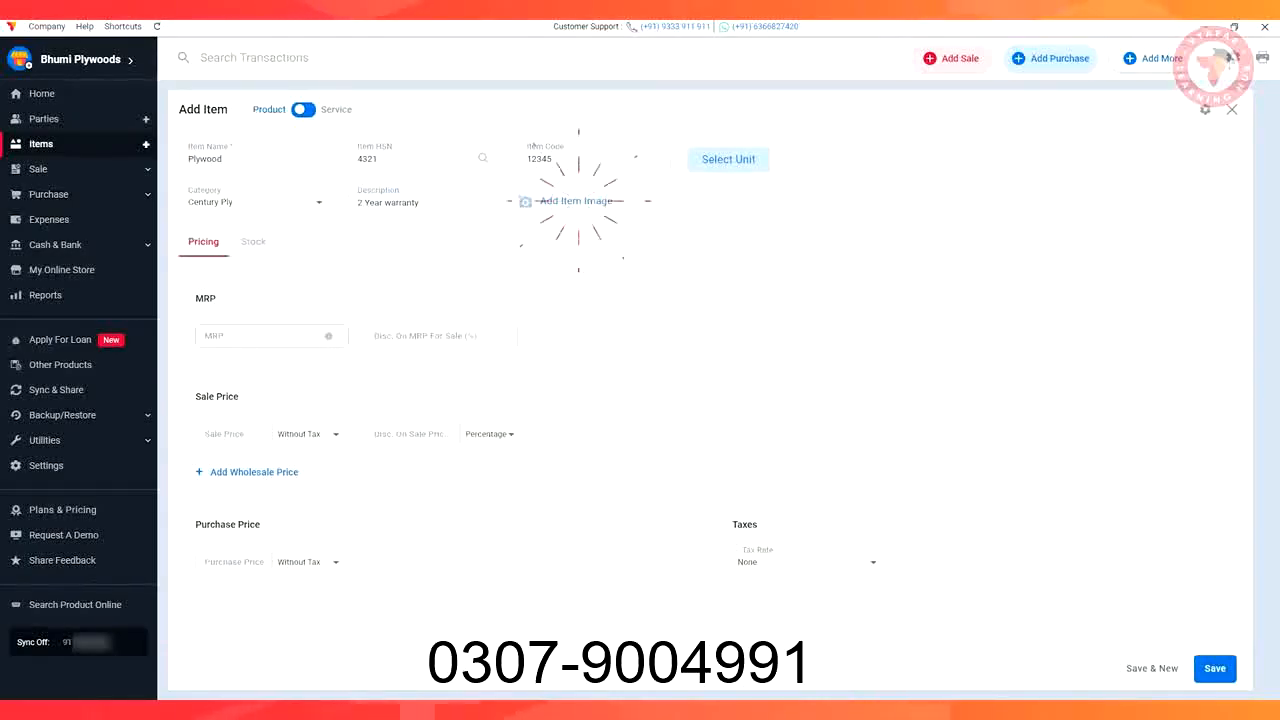
Choose the plywood photo file as the item's picture
{"action": "left_click", "coordinate": [568, 202]}
{"action": "left_click", "coordinate": [192, 148]}
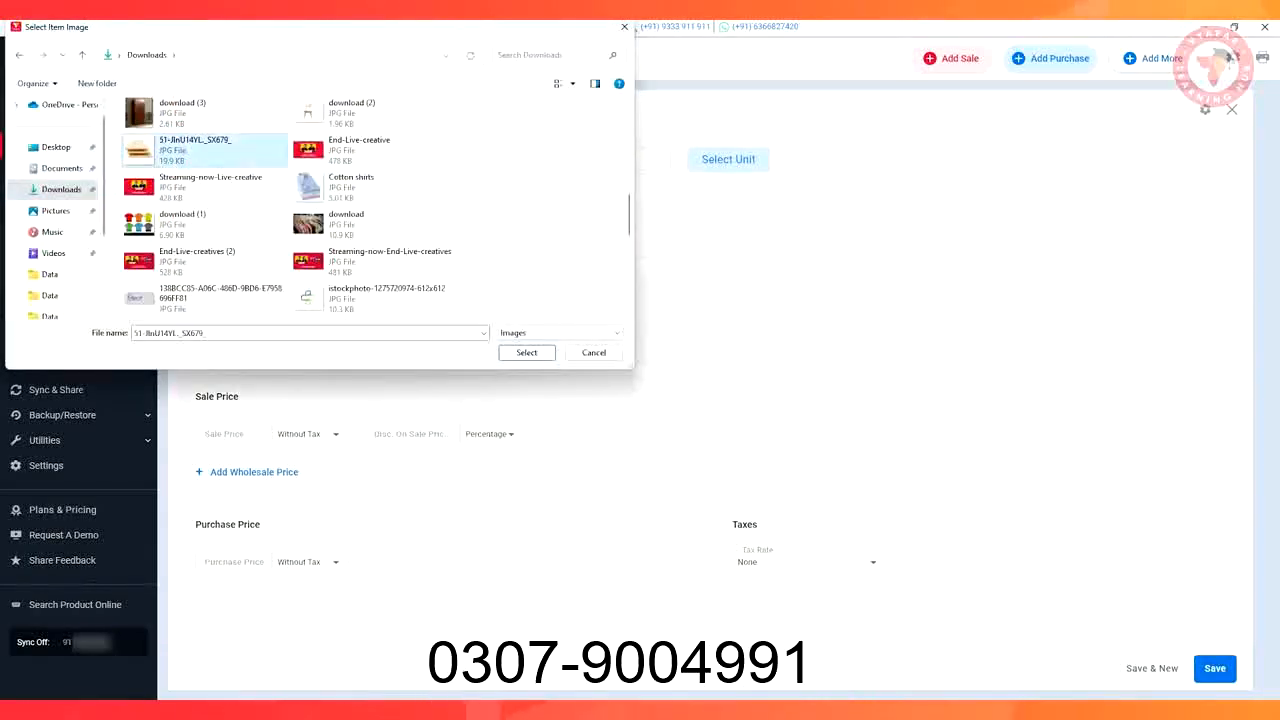
{"action": "left_click", "coordinate": [526, 352]}
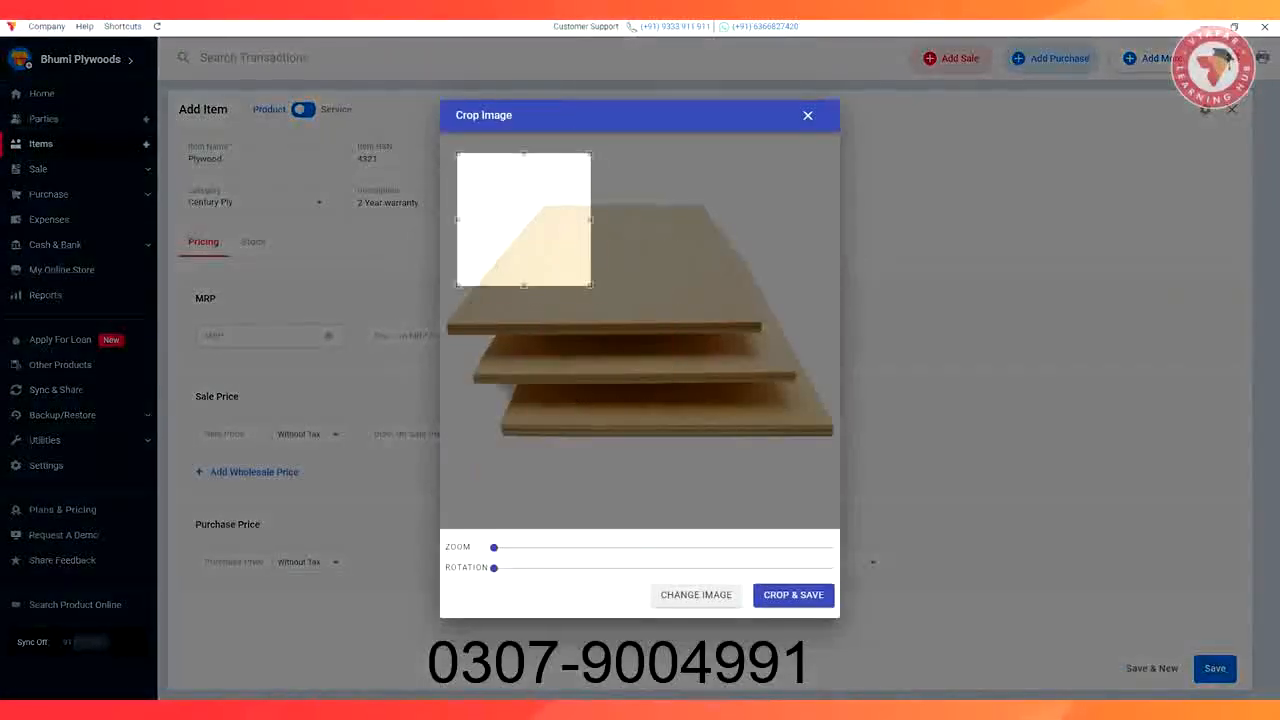
Crop and attach the plywood picture and set the tax rate to GST@12%
{"action": "left_click", "coordinate": [793, 595]}
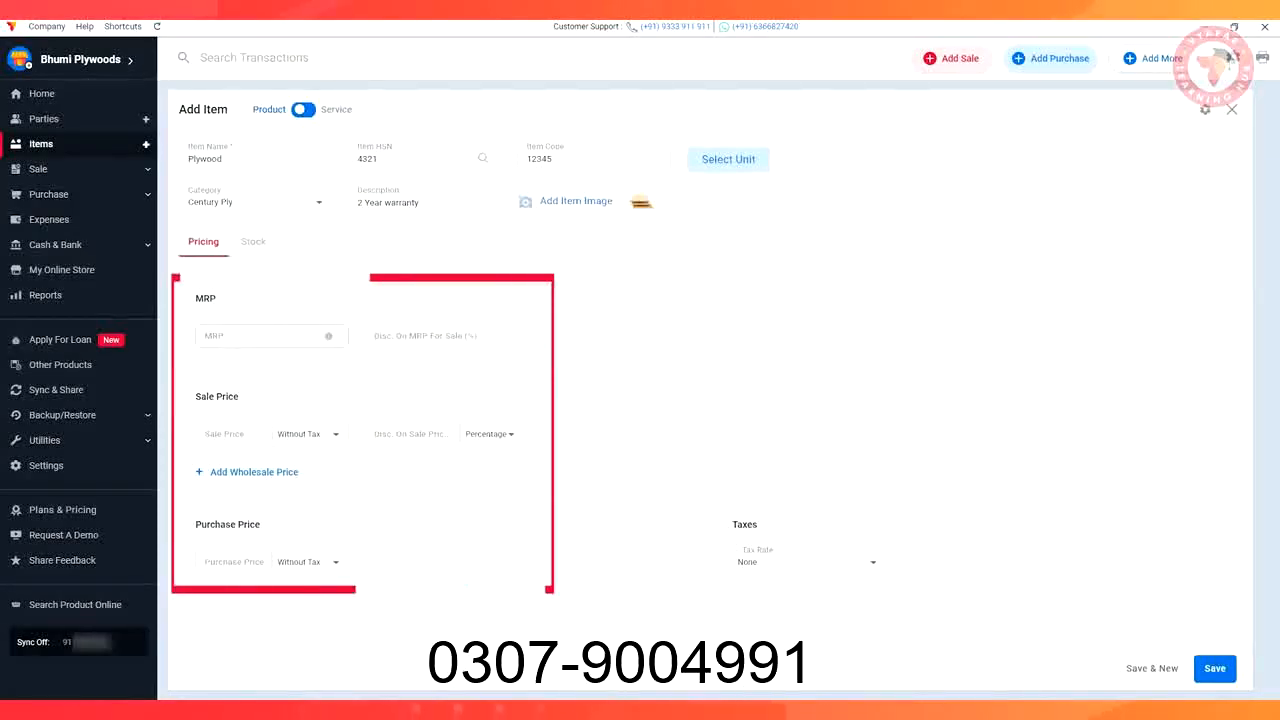
{"action": "left_click", "coordinate": [873, 562]}
{"action": "left_click", "coordinate": [766, 575]}
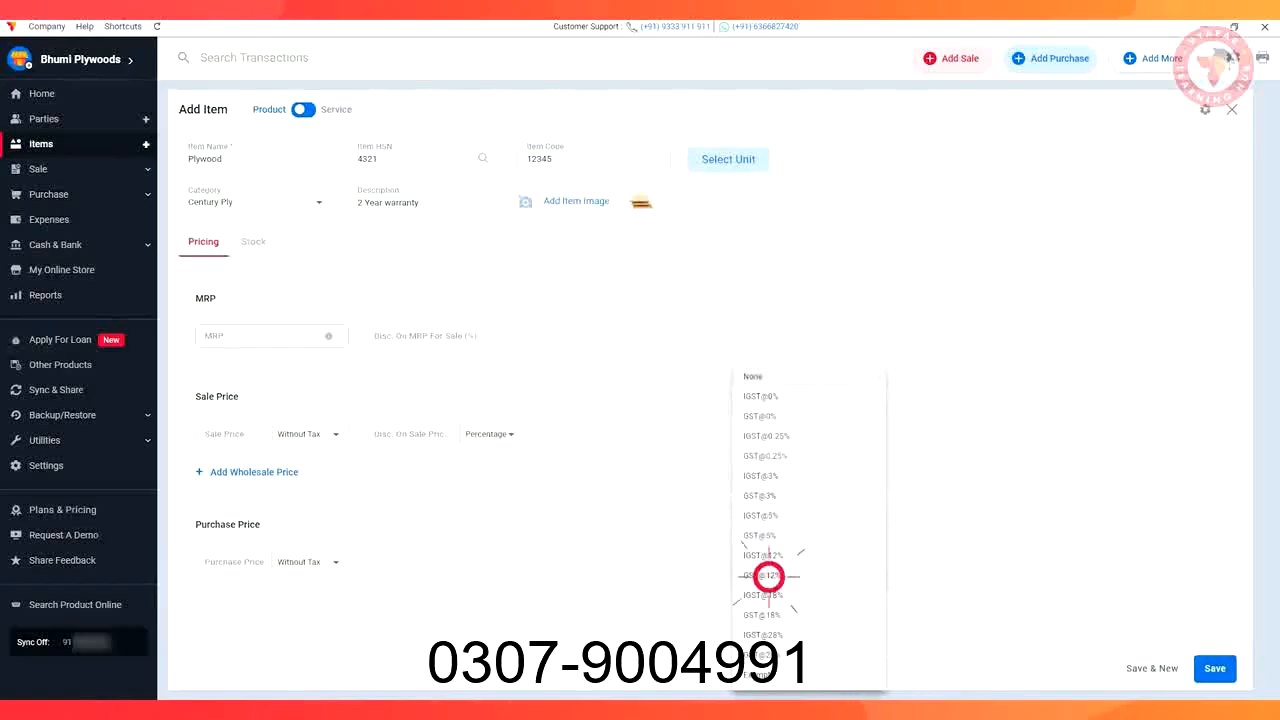
{"action": "left_click", "coordinate": [253, 241]}
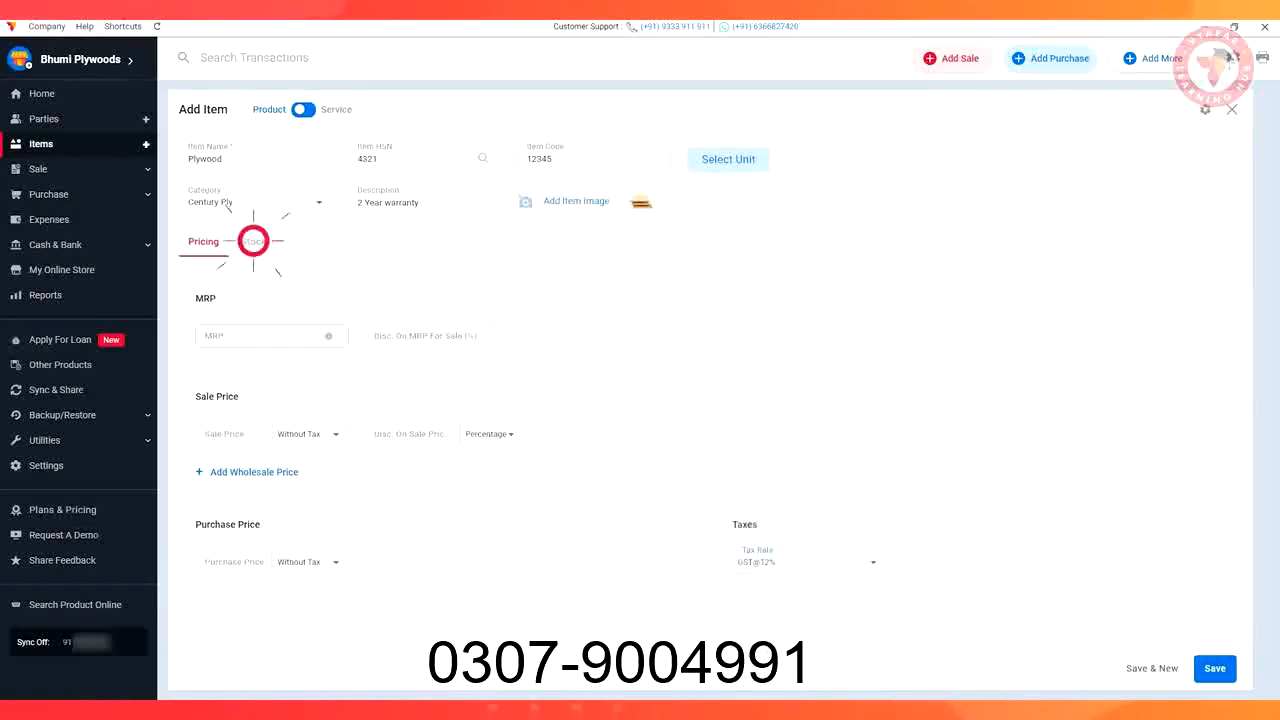
Start entering Plywood's opening stock batch by batch
{"action": "left_click", "coordinate": [230, 289]}
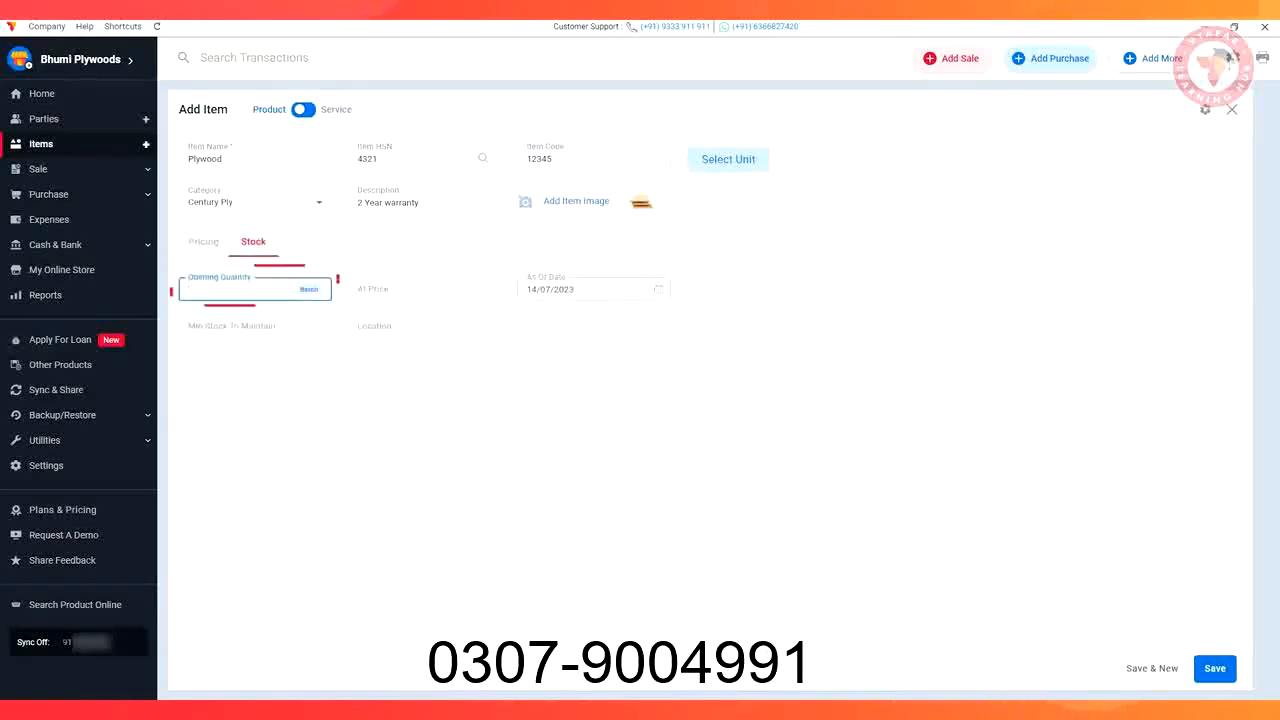
{"action": "type", "text": "3"}
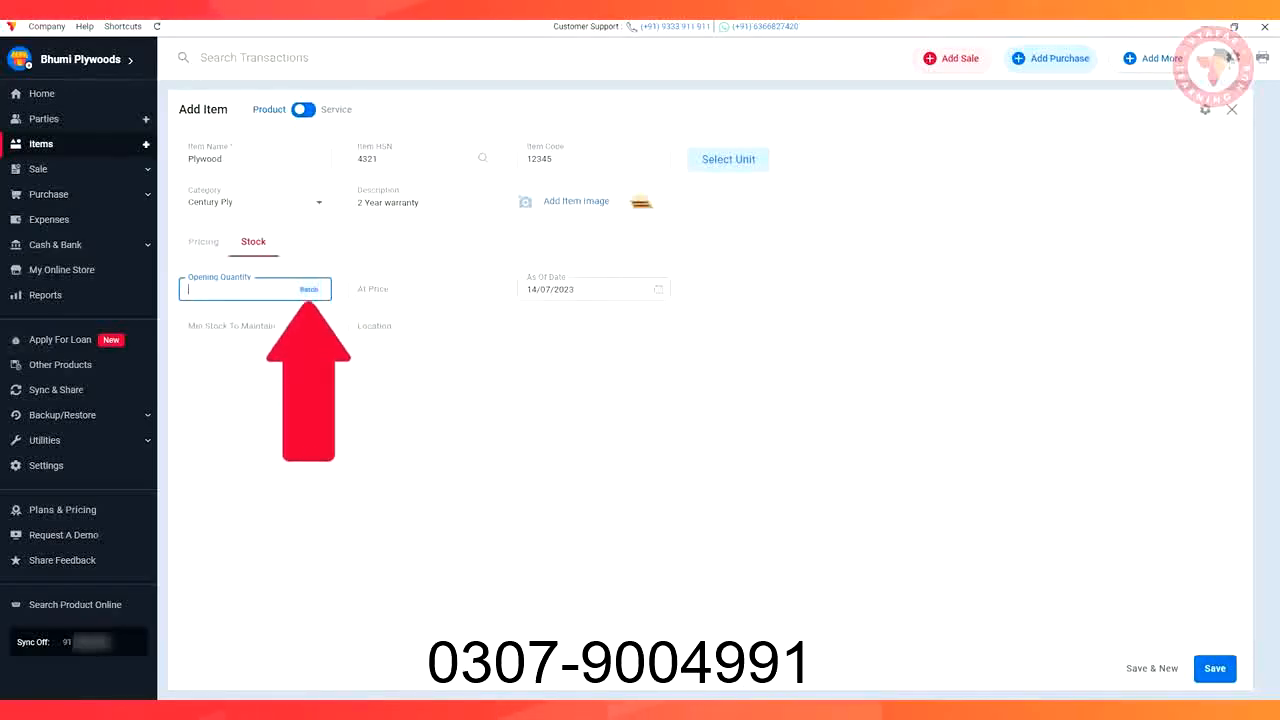
{"action": "left_click", "coordinate": [308, 289]}
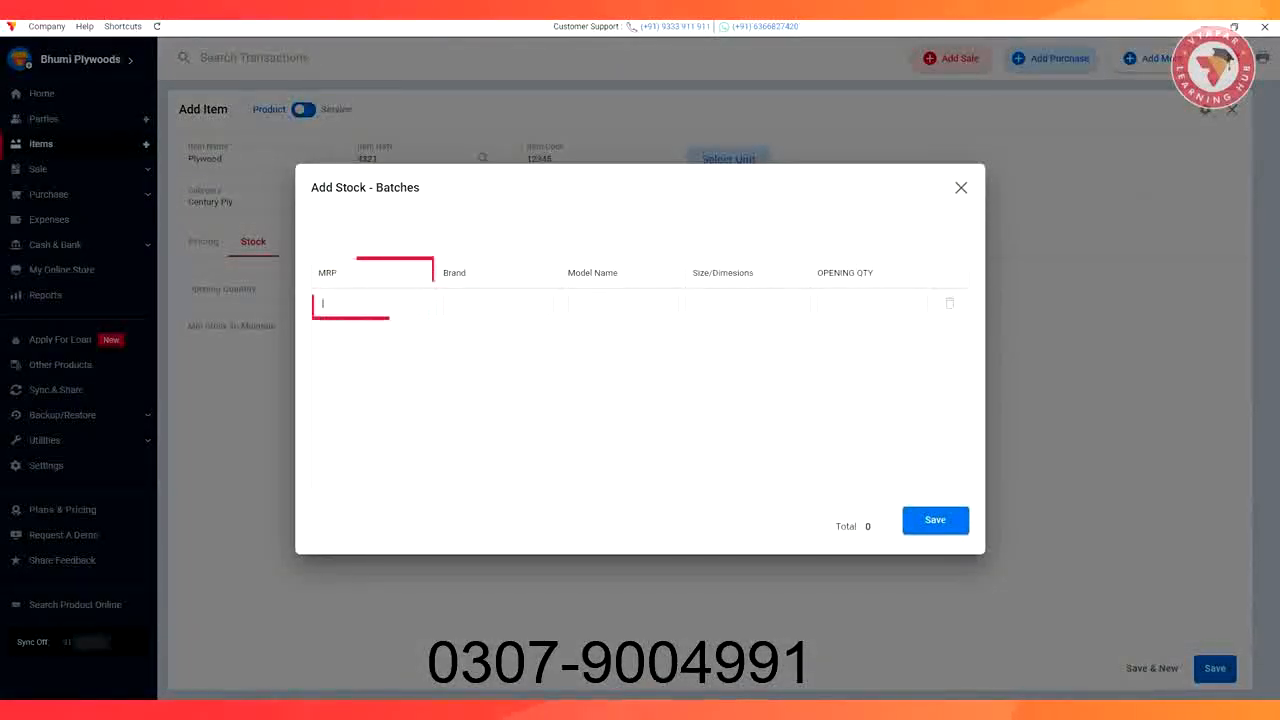
{"action": "type", "text": "1000"}
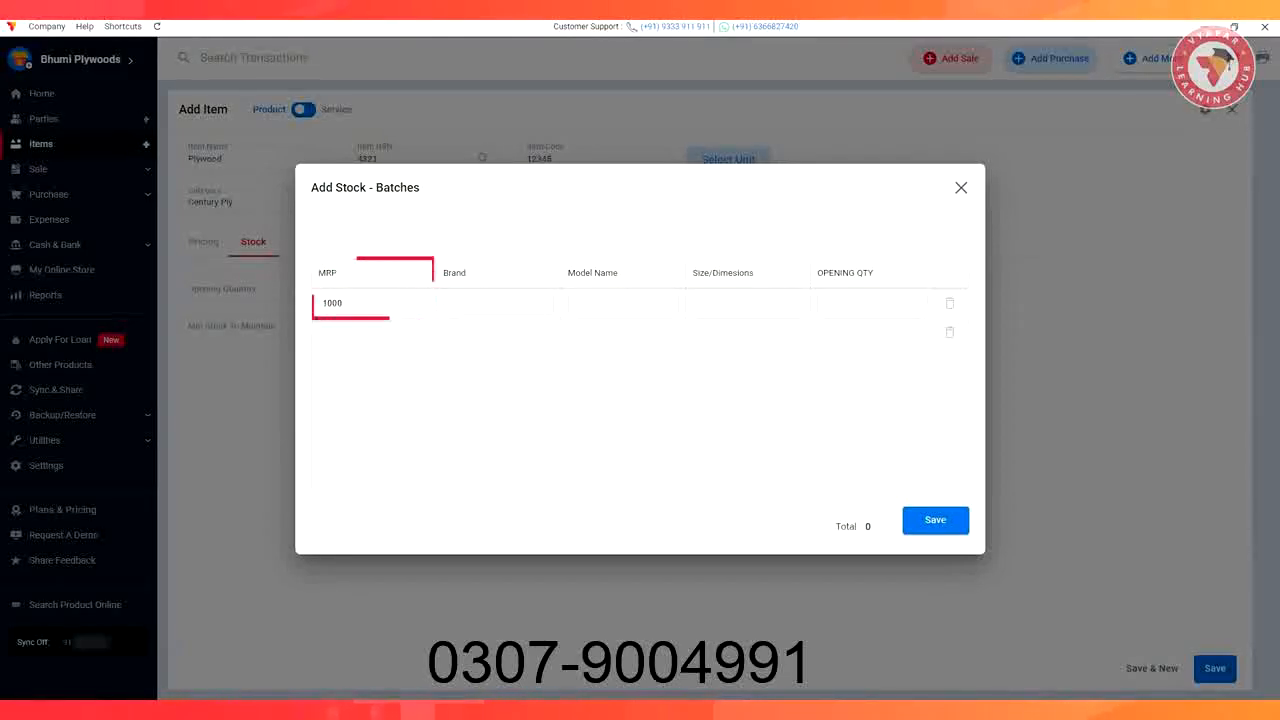
Fill a batch with brand Century Ply, model 45678RXH, size 10*12, quantity 2, and save
{"action": "left_click", "coordinate": [496, 303]}
{"action": "type", "text": "Century Ply"}
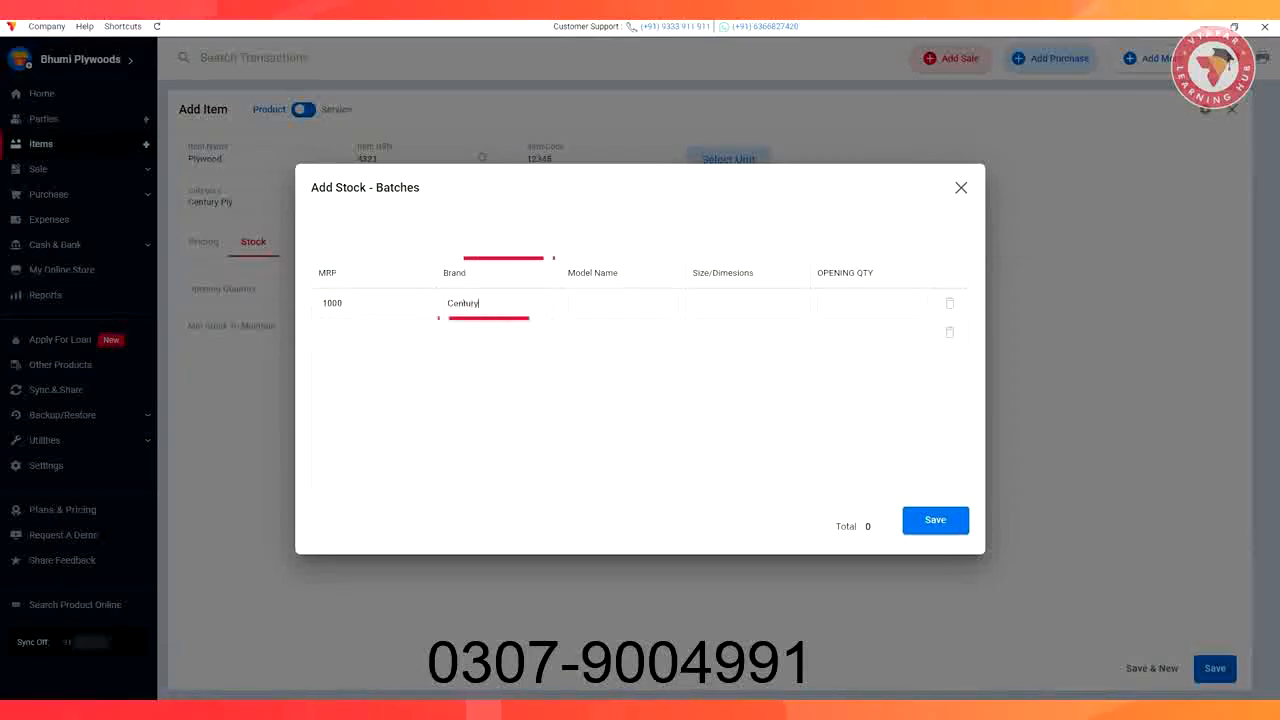
{"action": "left_click", "coordinate": [620, 303]}
{"action": "type", "text": "45678"}
{"action": "type", "text": "RXH"}
{"action": "left_click", "coordinate": [745, 303]}
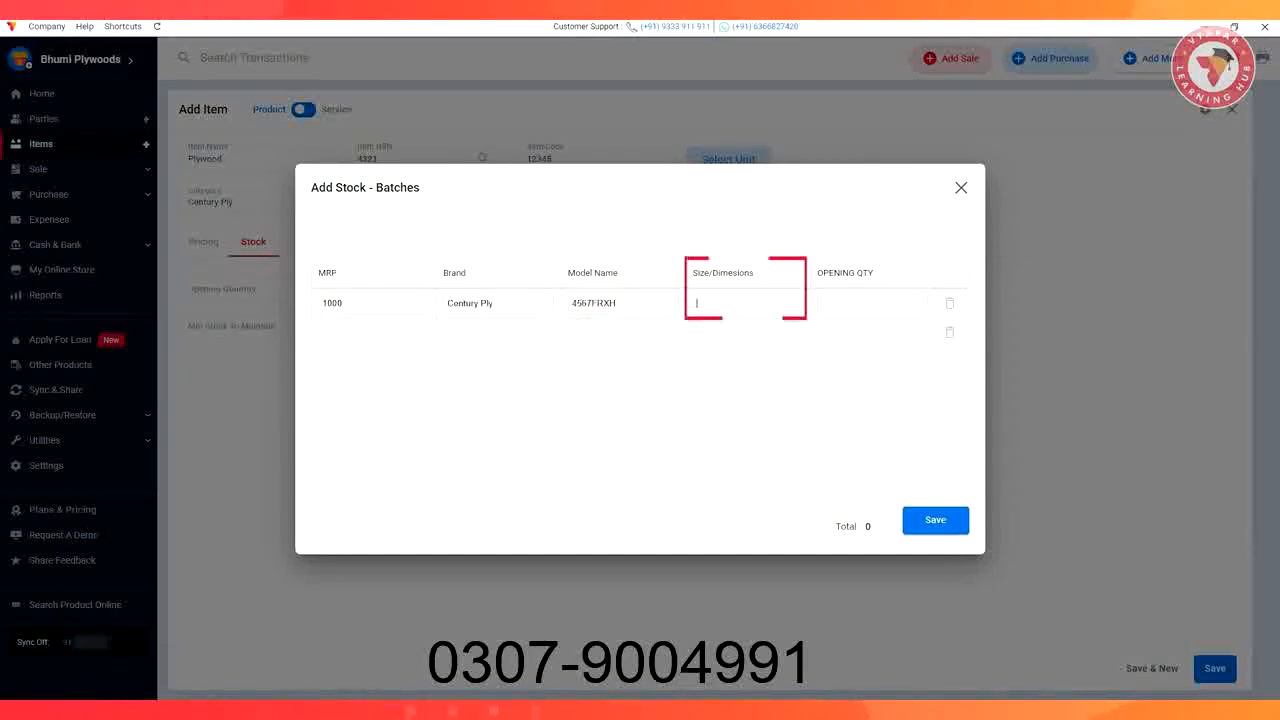
{"action": "type", "text": "10*12"}
{"action": "left_click", "coordinate": [870, 303]}
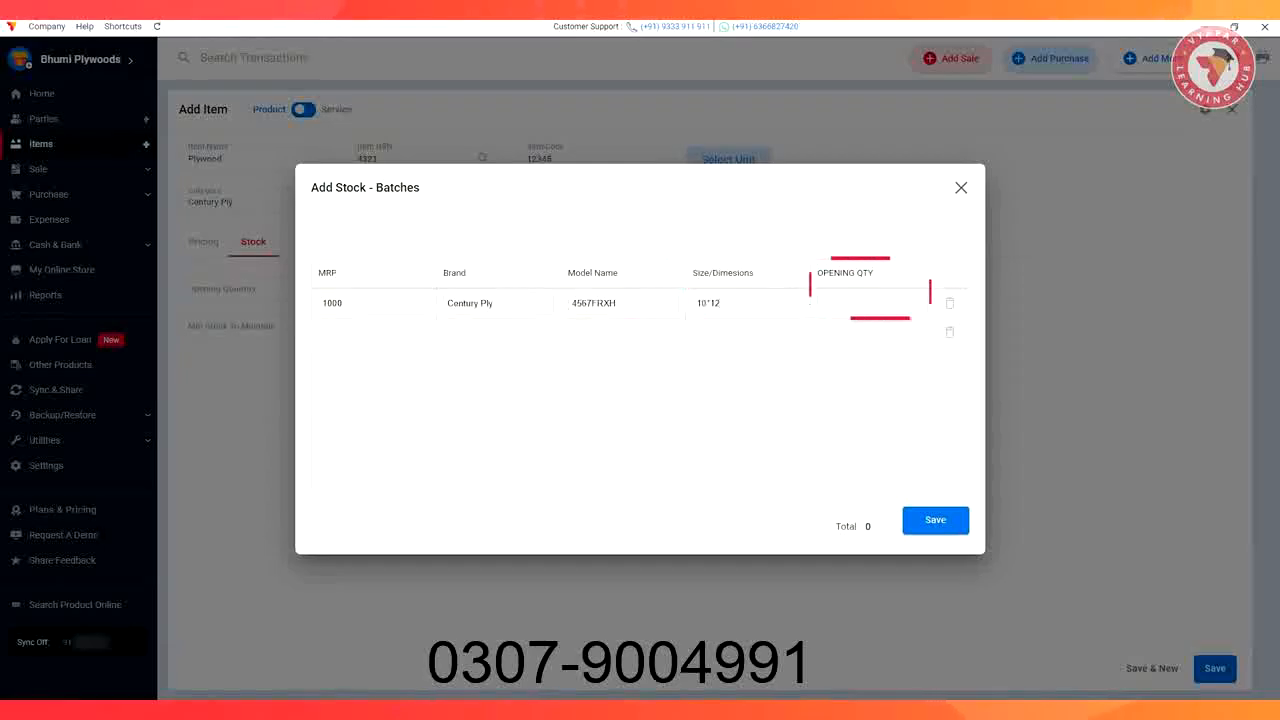
{"action": "type", "text": "2"}
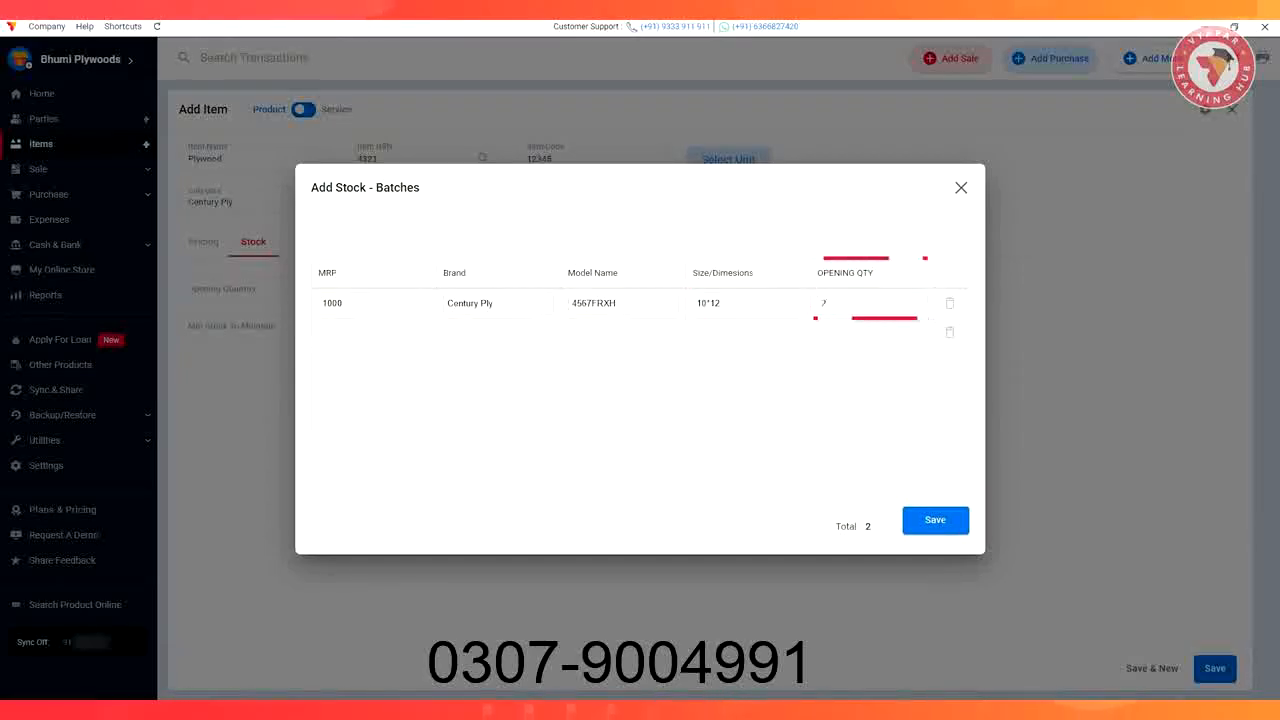
{"action": "left_click", "coordinate": [323, 332]}
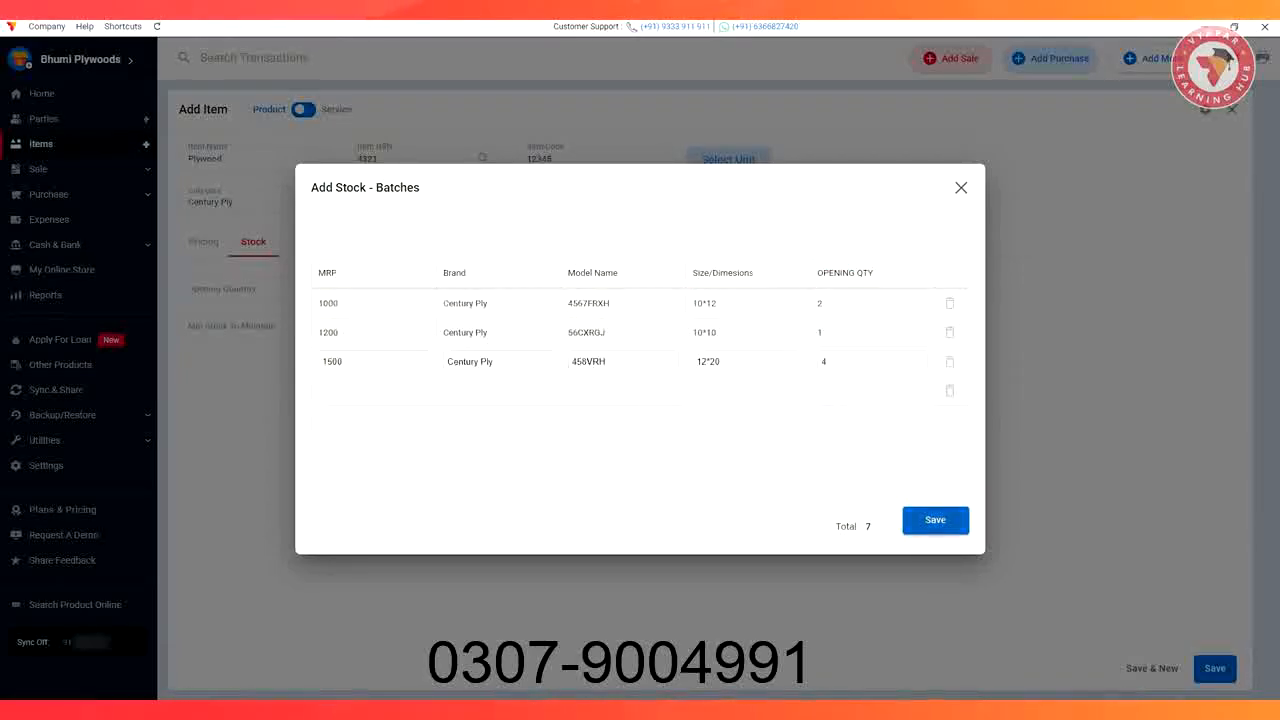
{"action": "left_click", "coordinate": [935, 520]}
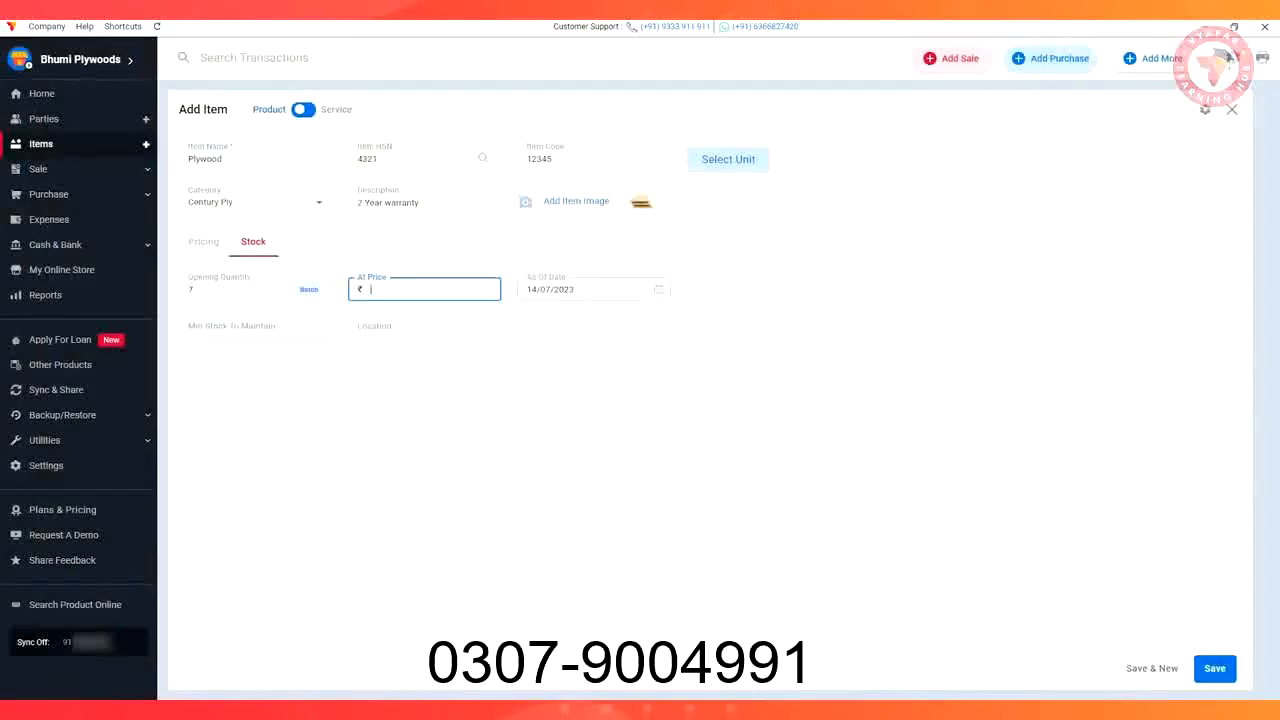
Set Plywood's opening price ₹800, minimum stock 3, location Godown, and save the item
{"action": "type", "text": "800"}
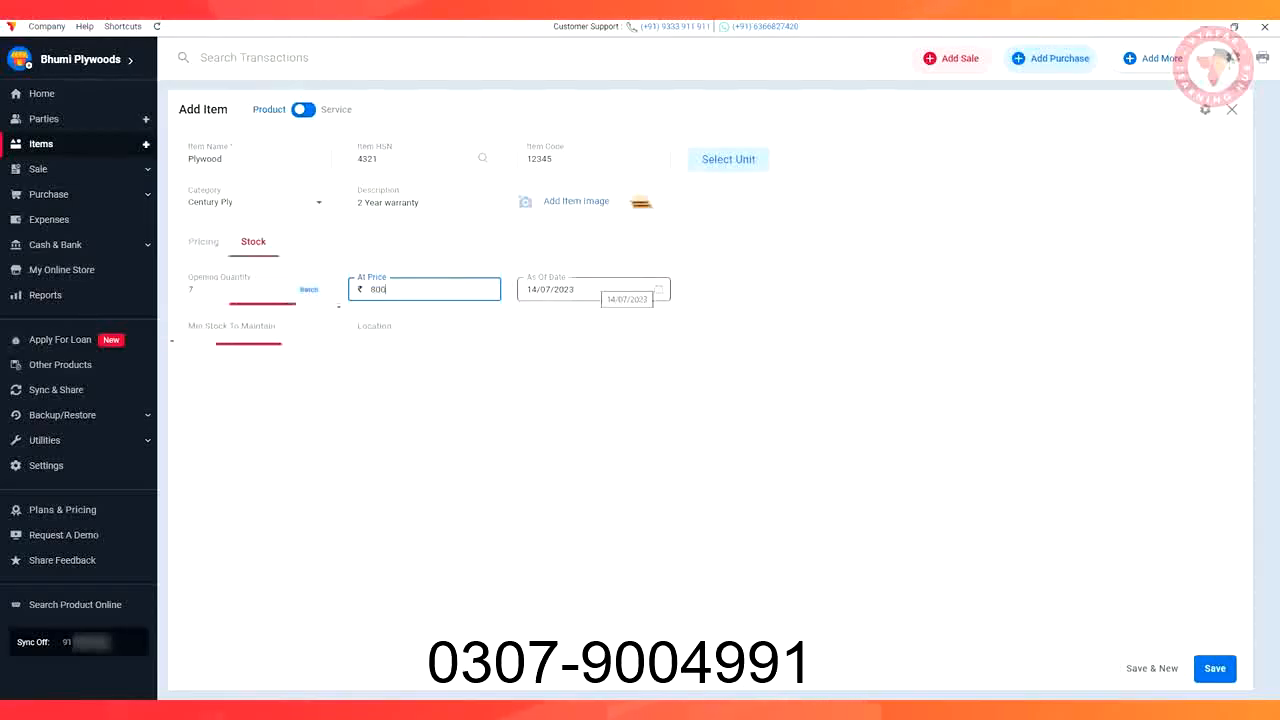
{"action": "left_click", "coordinate": [250, 327]}
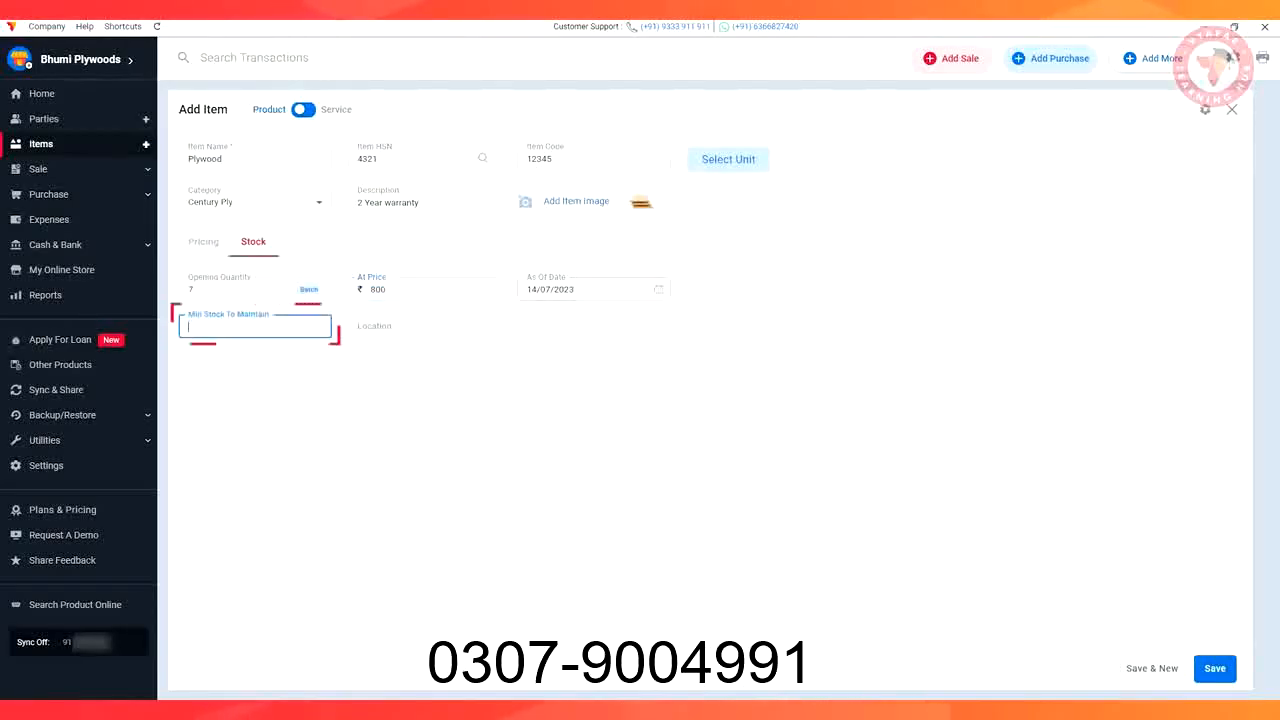
{"action": "type", "text": "3"}
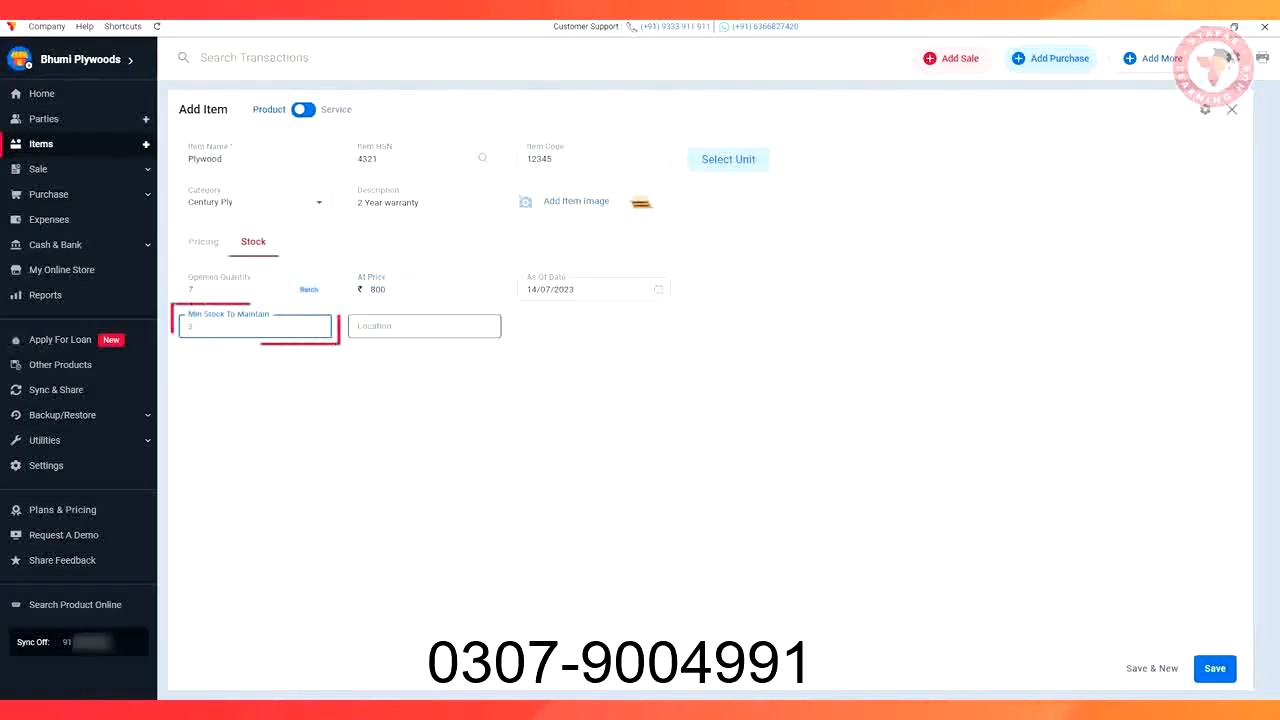
{"action": "left_click", "coordinate": [424, 326]}
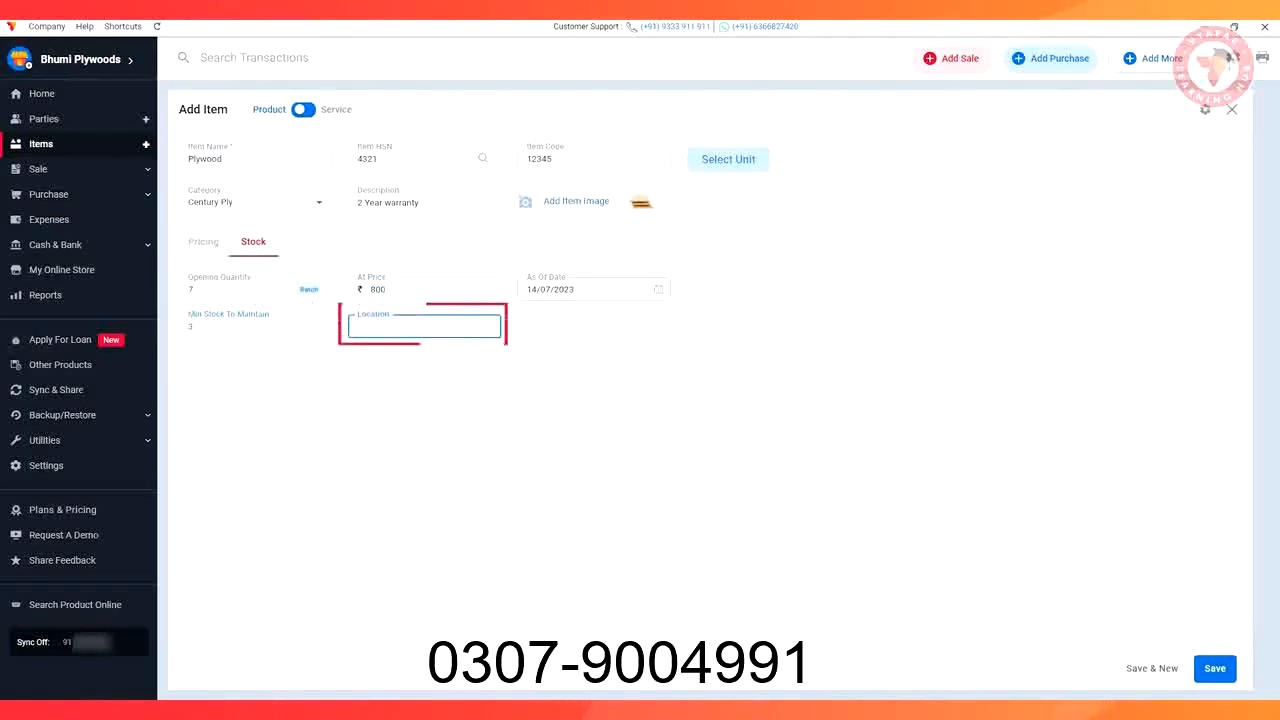
{"action": "type", "text": "Godown"}
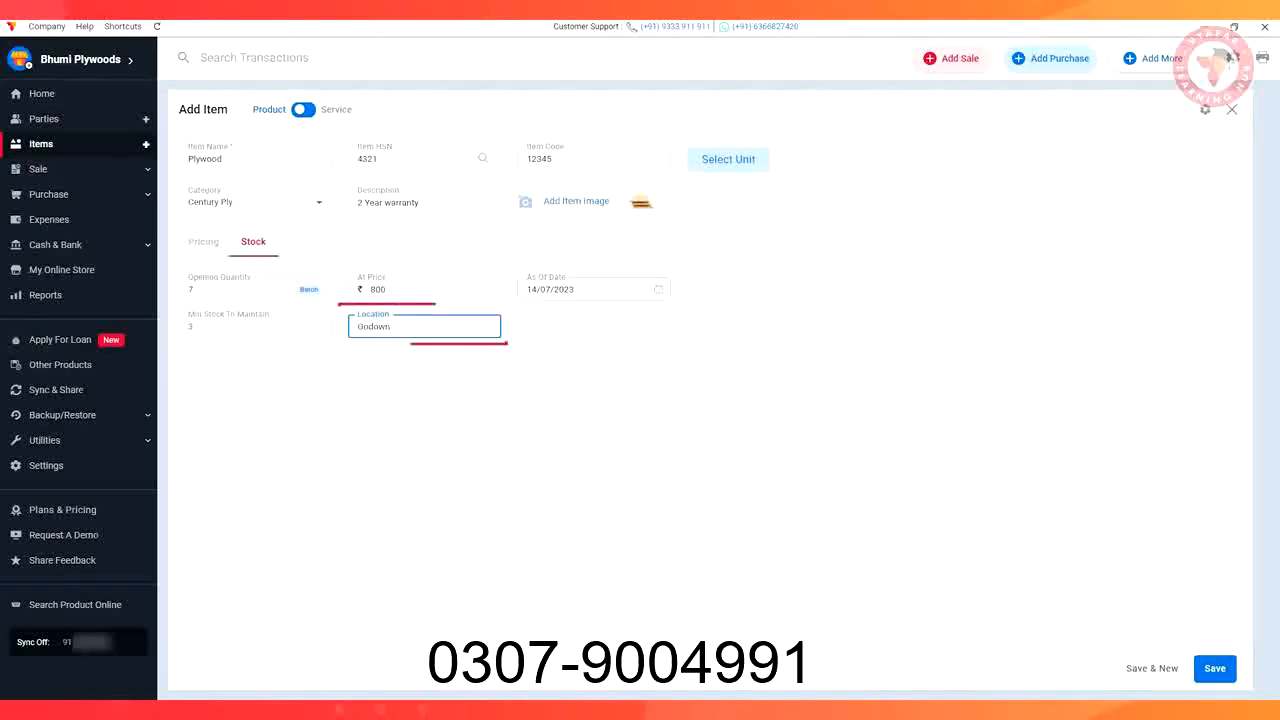
{"action": "left_click", "coordinate": [1215, 668]}
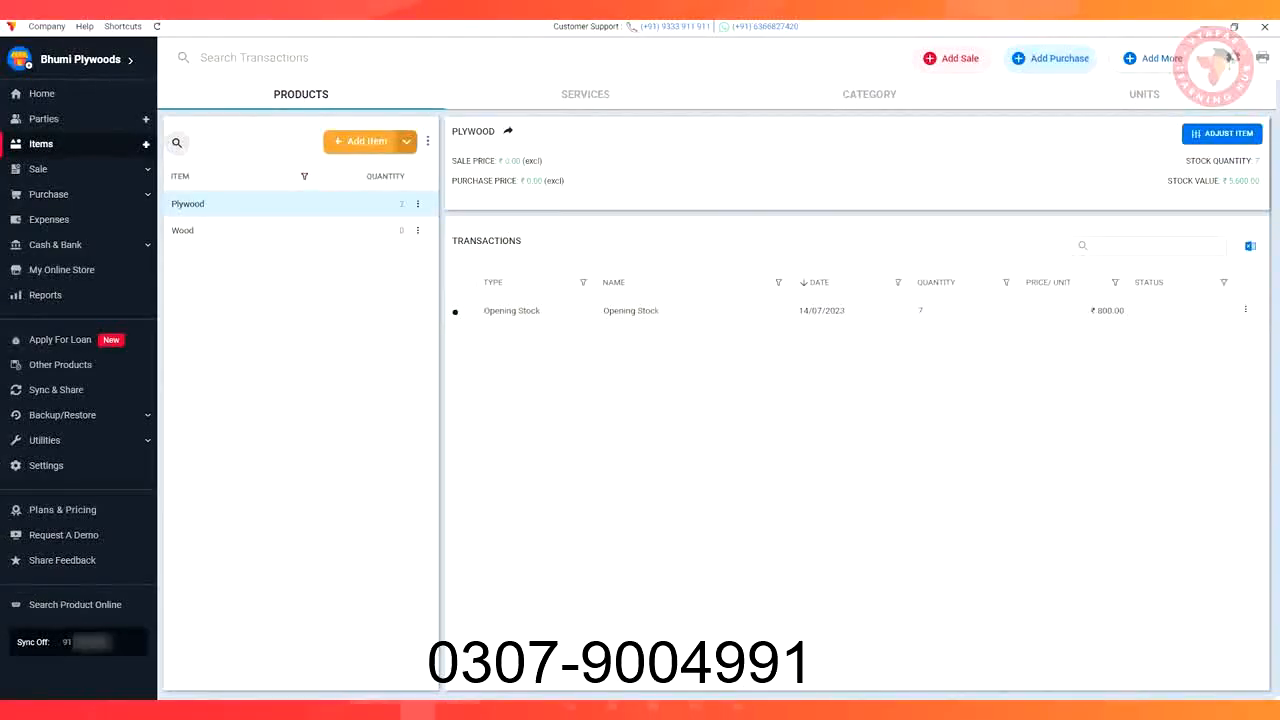
{"action": "left_click", "coordinate": [1047, 58]}
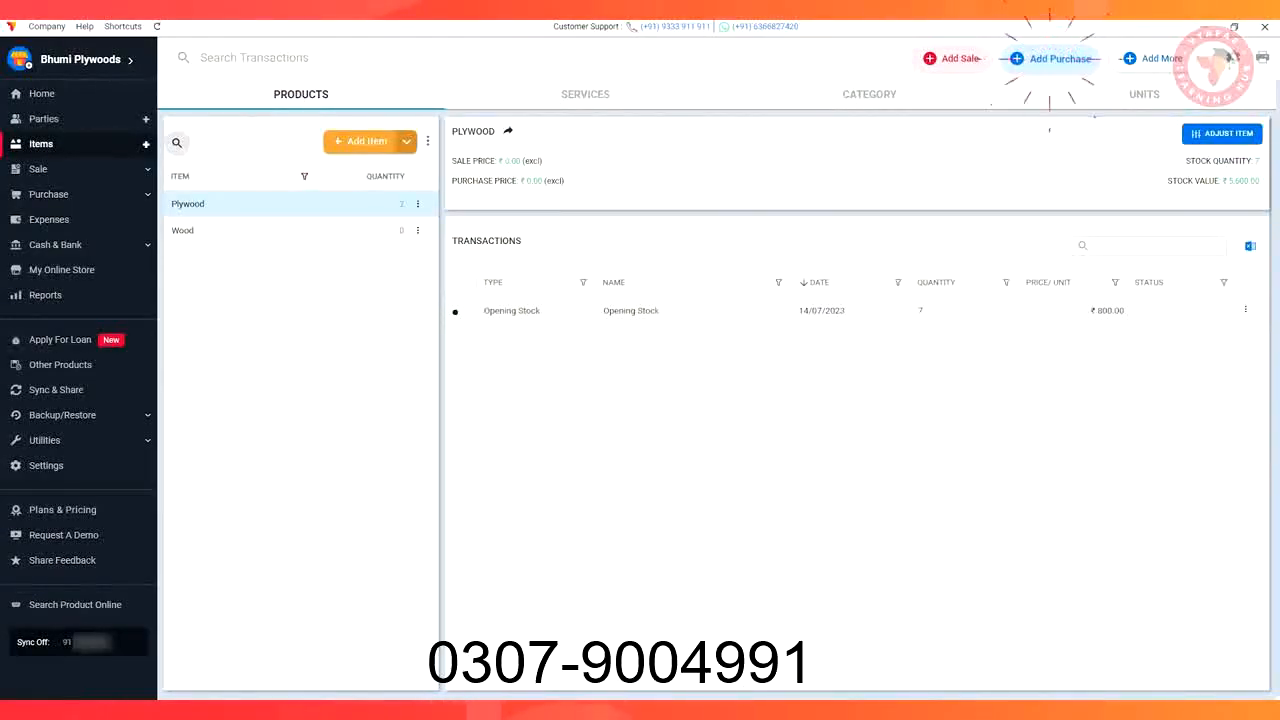
Add the new supplier party and a new item named 'Sanded Plywood'
{"action": "left_click", "coordinate": [70, 151]}
{"action": "type", "text": "Aman"}
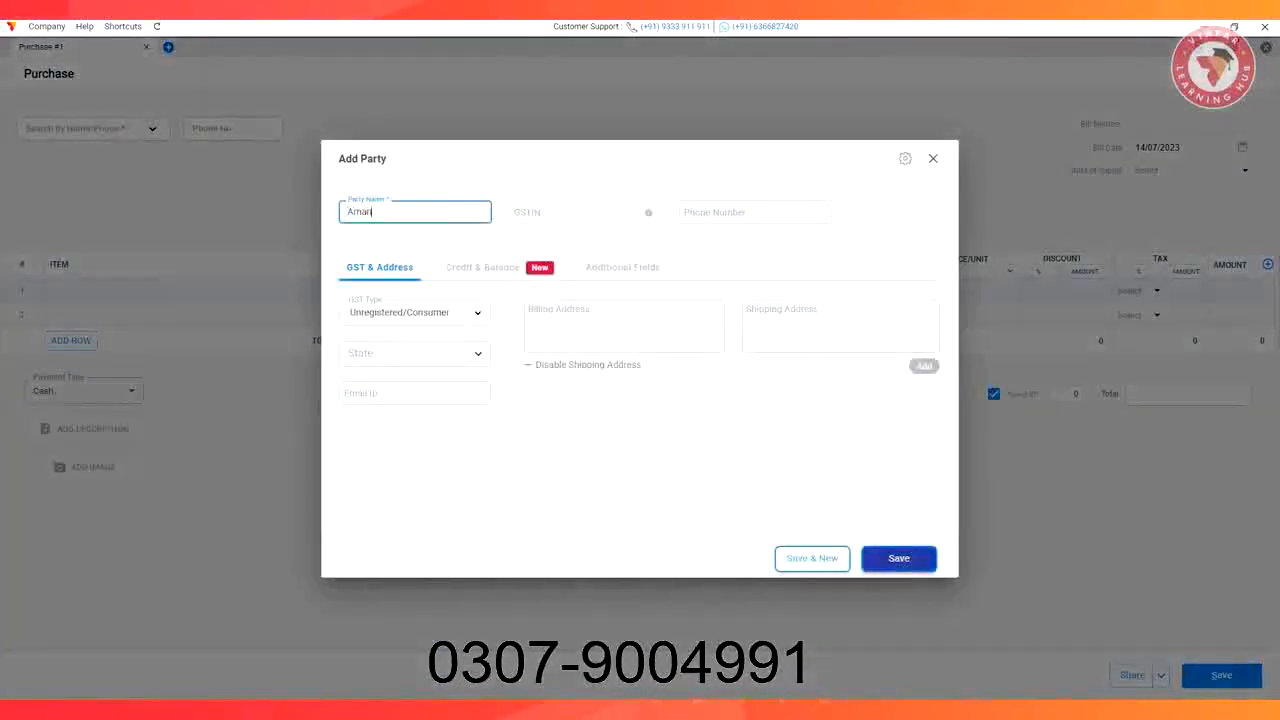
{"action": "left_click", "coordinate": [900, 557]}
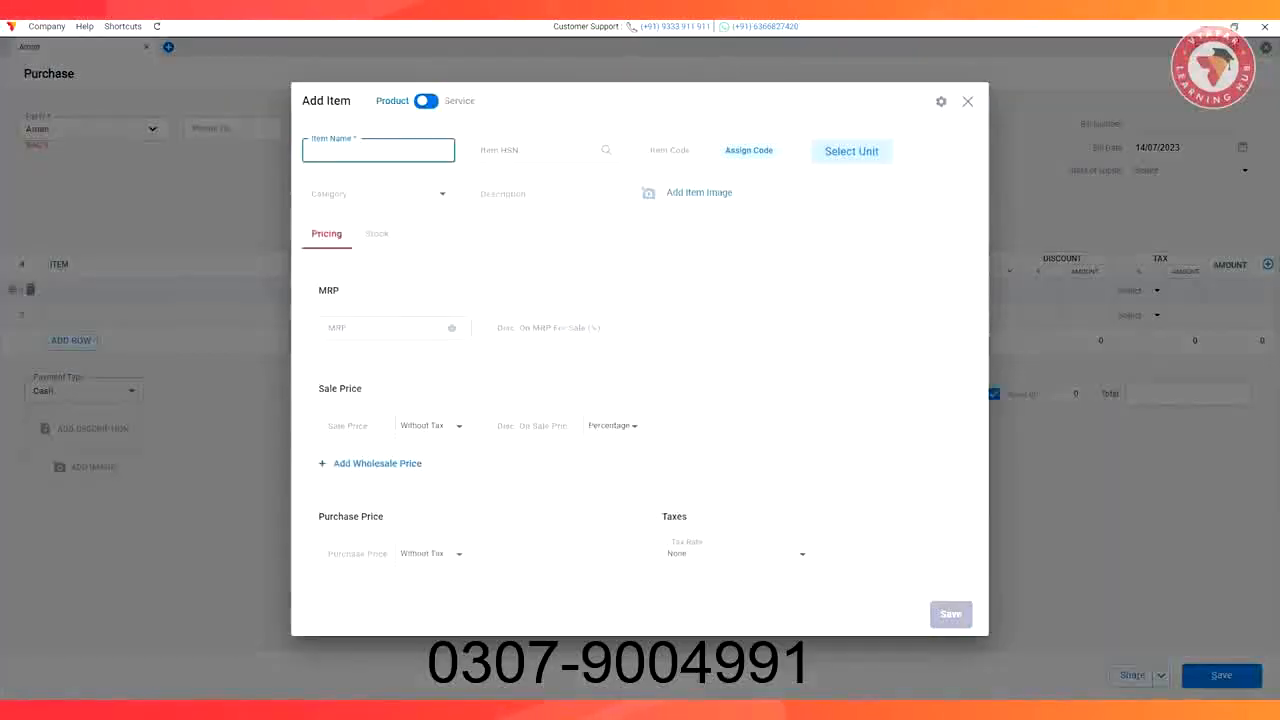
{"action": "type", "text": "Sanded Plywood"}
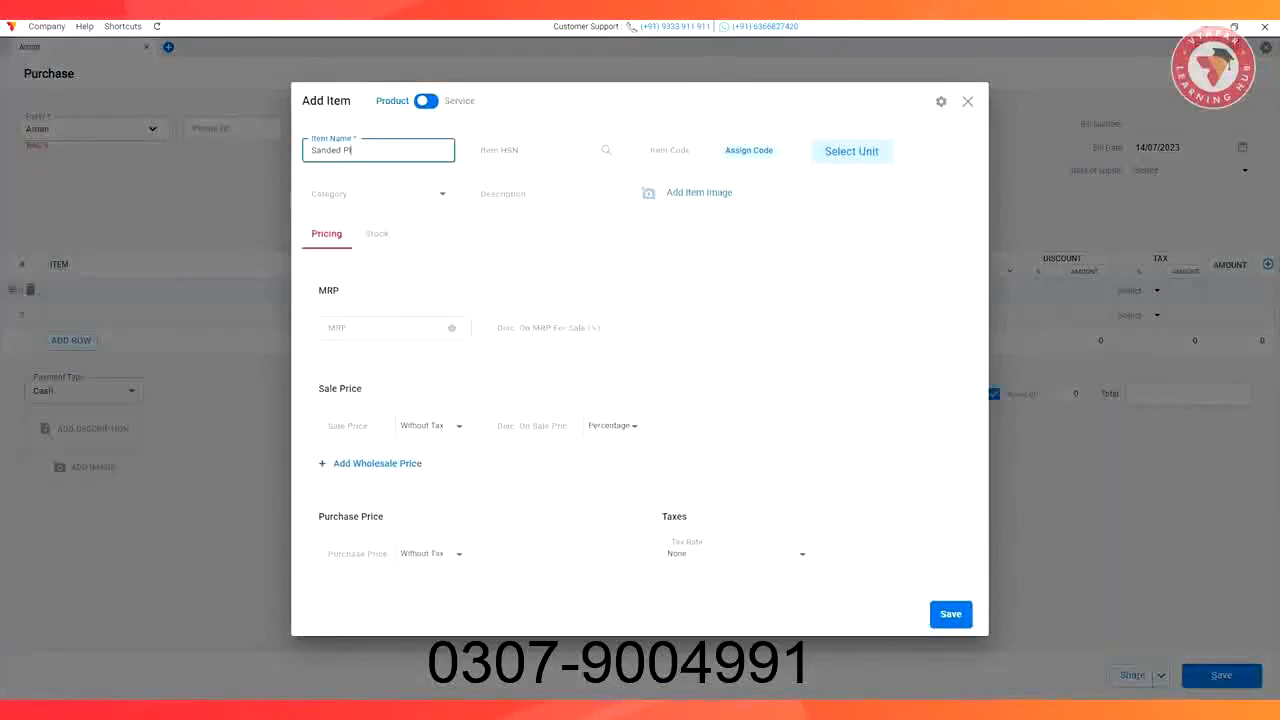
{"action": "left_click", "coordinate": [950, 614]}
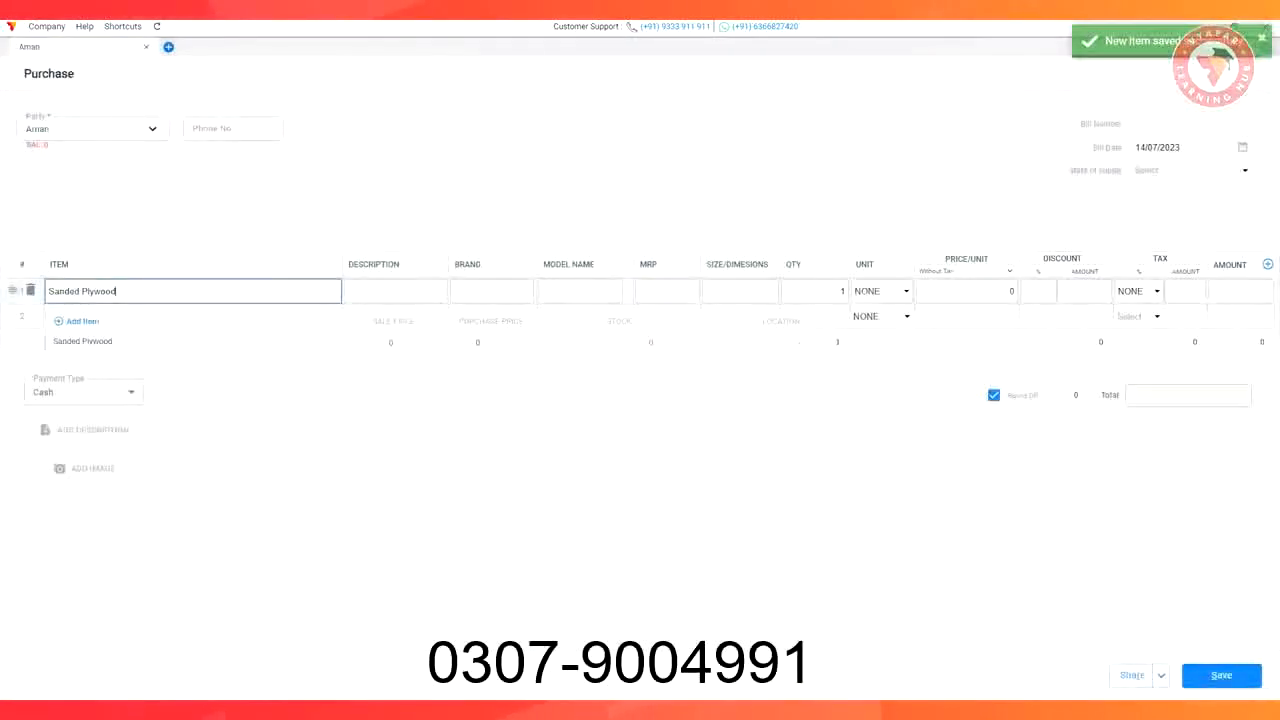
Fill the line with description '2 Year warranty', brand National Plywood, model 68CTFUB, MRP 1000, size 10'15
{"action": "left_click", "coordinate": [88, 341]}
{"action": "type", "text": "2 Yea"}
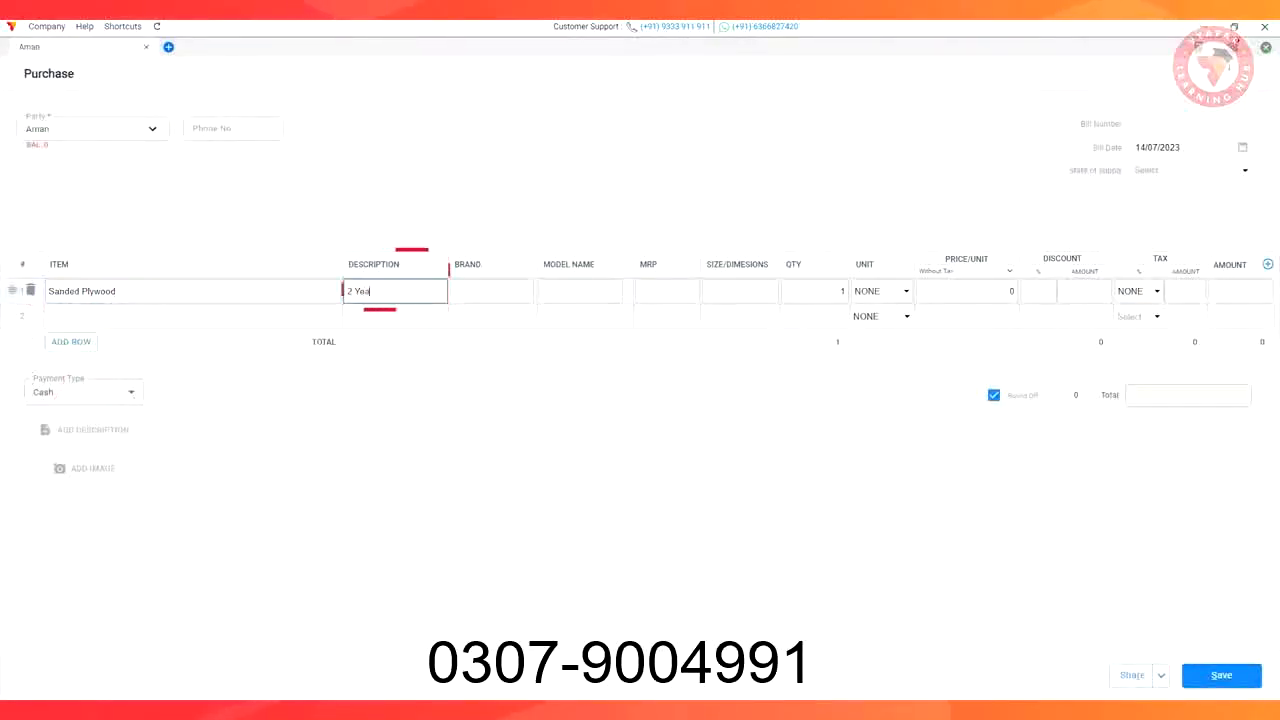
{"action": "type", "text": "r warranty"}
{"action": "key", "text": "Tab"}
{"action": "type", "text": "National Plywood"}
{"action": "key", "text": "Tab"}
{"action": "type", "text": "68CTFUB"}
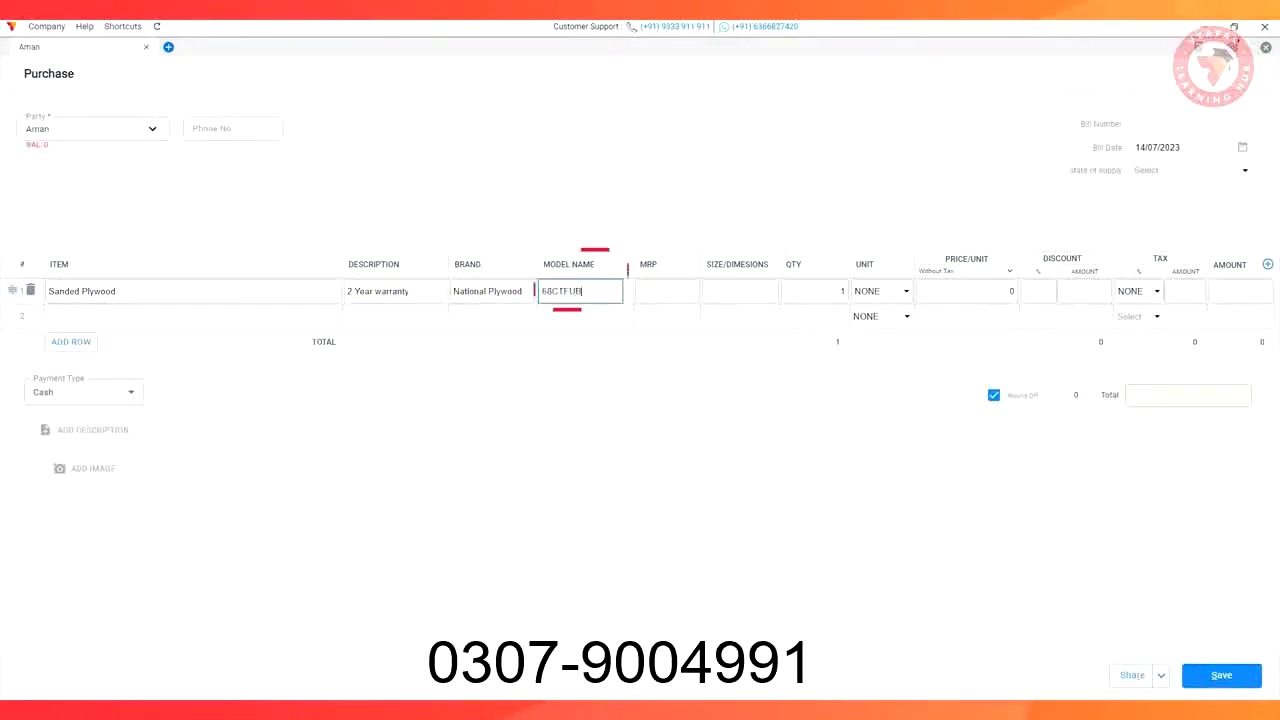
{"action": "key", "text": "Tab"}
{"action": "type", "text": "1000"}
{"action": "key", "text": "Tab"}
{"action": "type", "text": "10'15"}
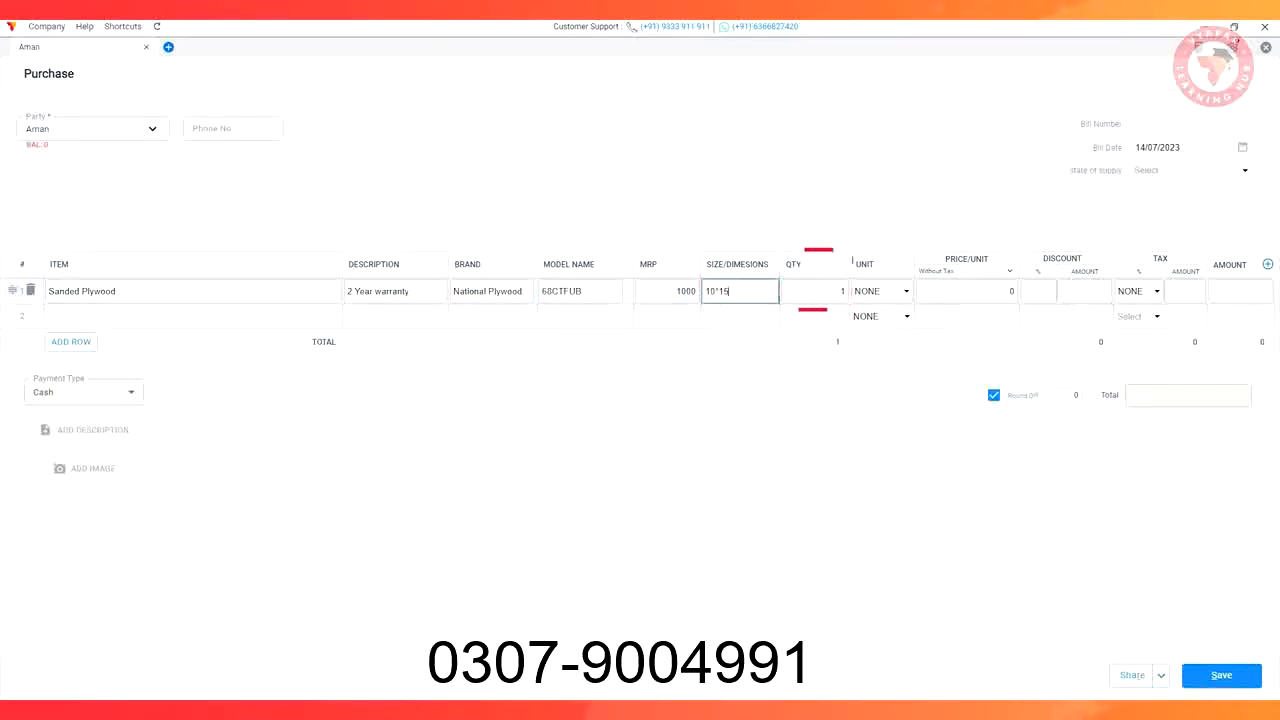
Set the line's unit to Pcs, price 700, and tax to GST@18%
{"action": "left_click", "coordinate": [880, 291]}
{"action": "left_click", "coordinate": [878, 463]}
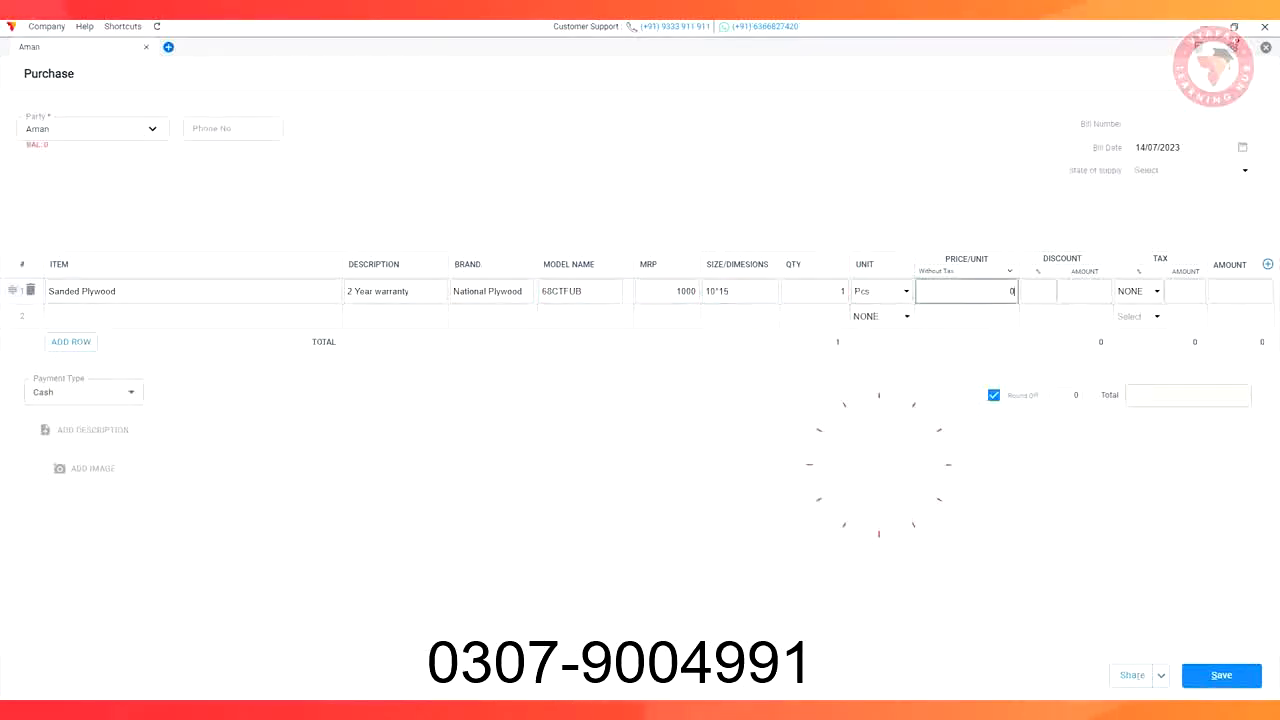
{"action": "type", "text": "700"}
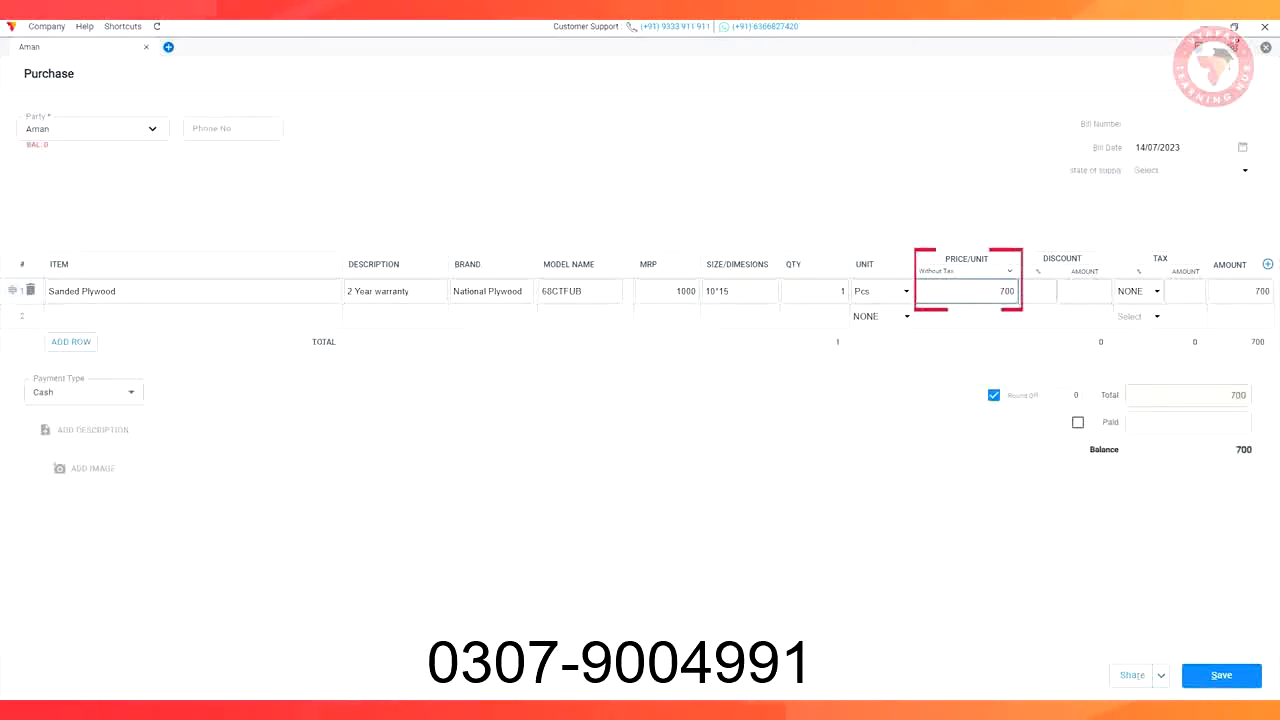
{"action": "left_click", "coordinate": [1154, 291]}
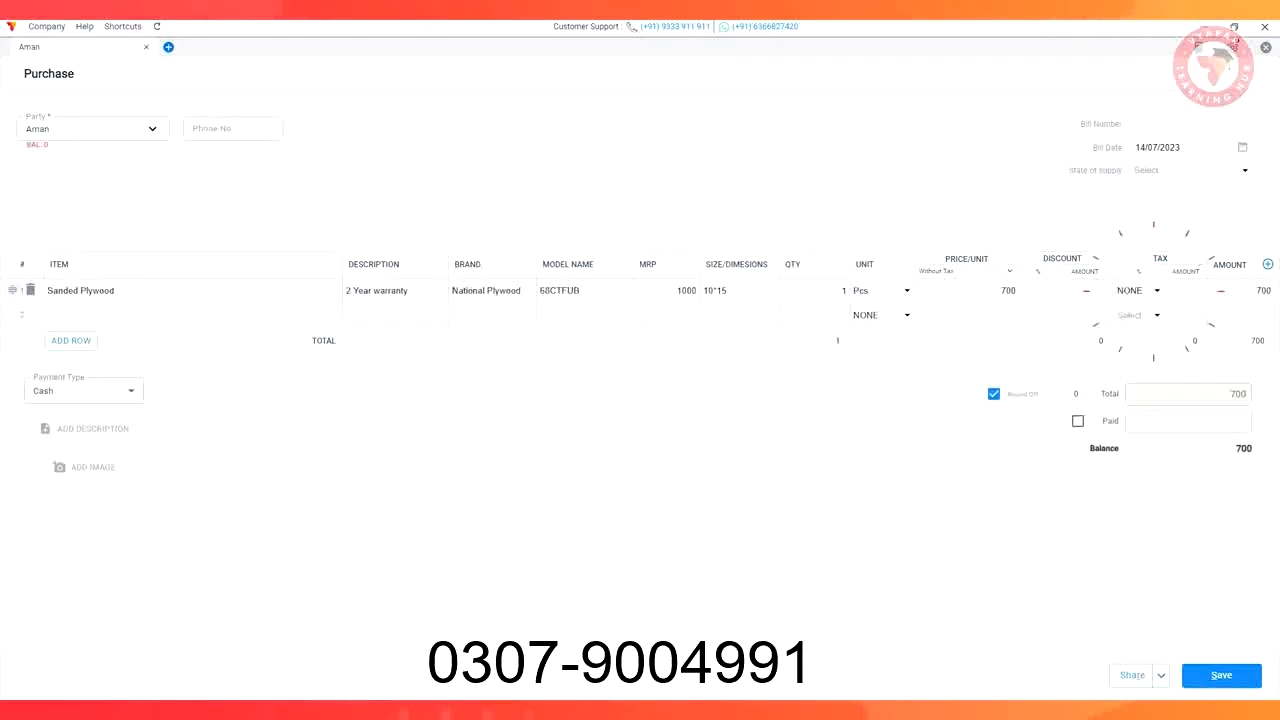
{"action": "scroll", "coordinate": [1175, 375], "scroll_direction": "down", "scroll_amount": 4}
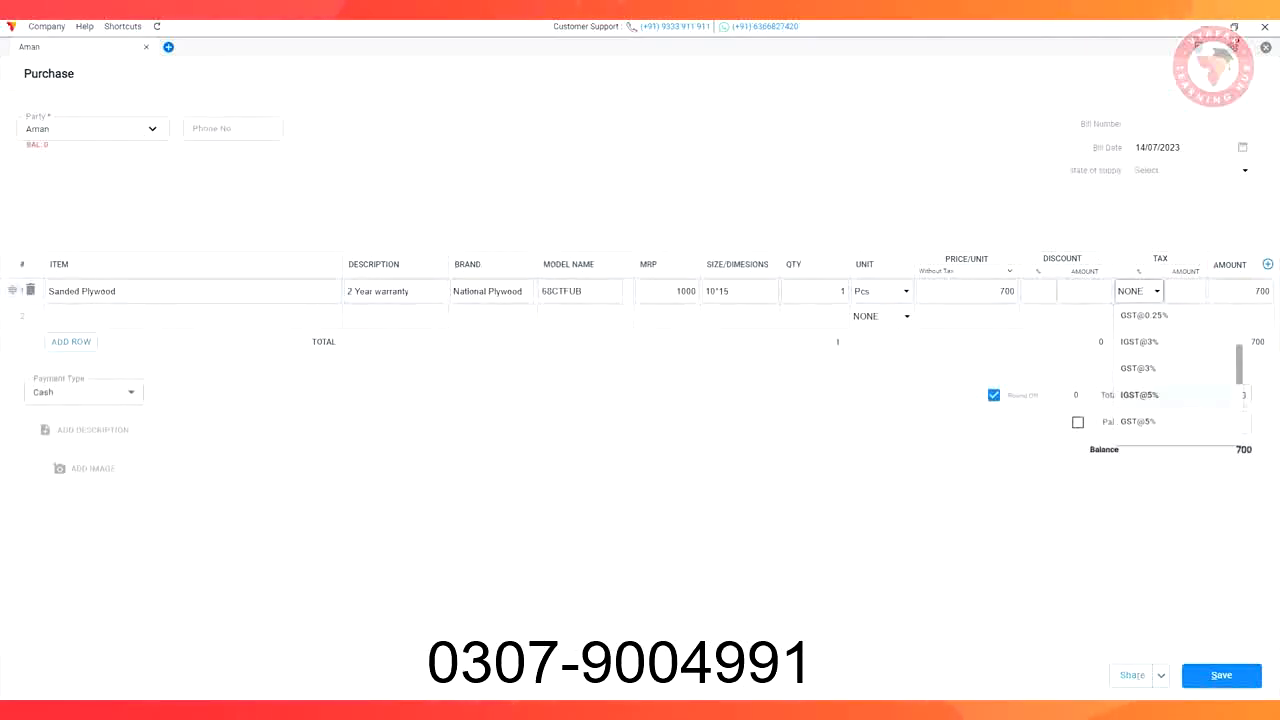
{"action": "scroll", "coordinate": [1175, 405], "scroll_direction": "down", "scroll_amount": 1}
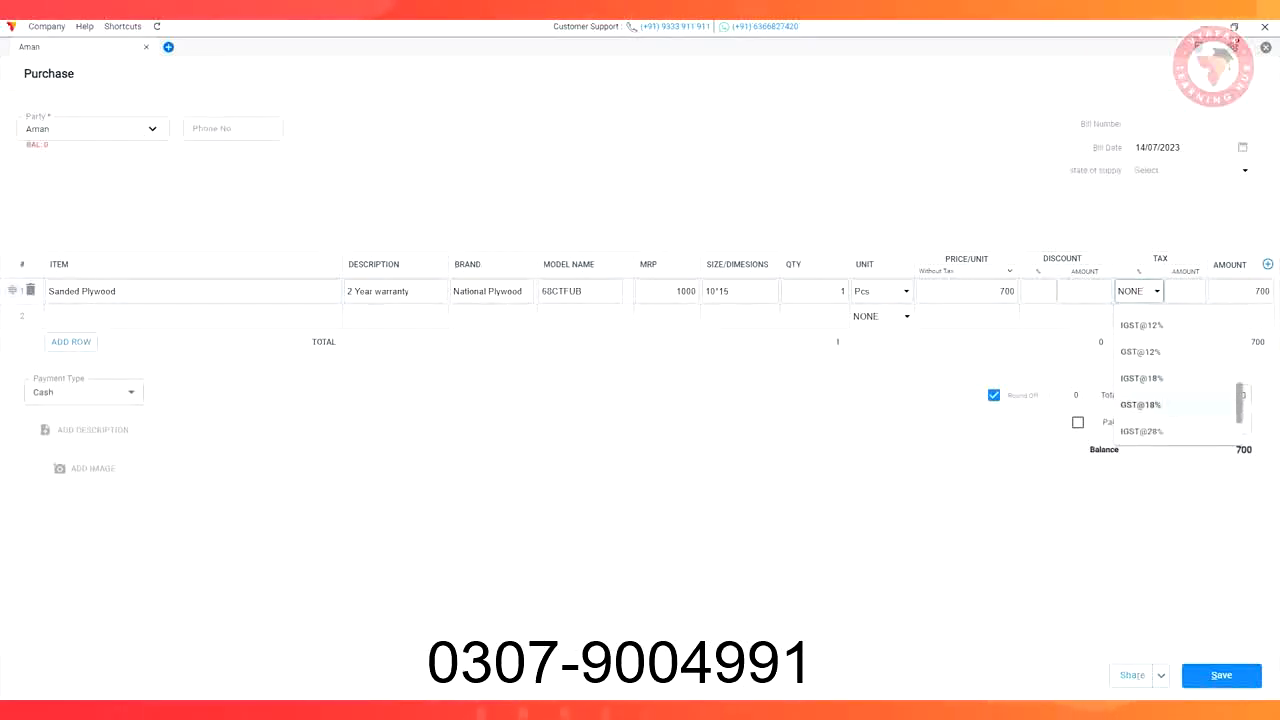
{"action": "left_click", "coordinate": [1148, 404]}
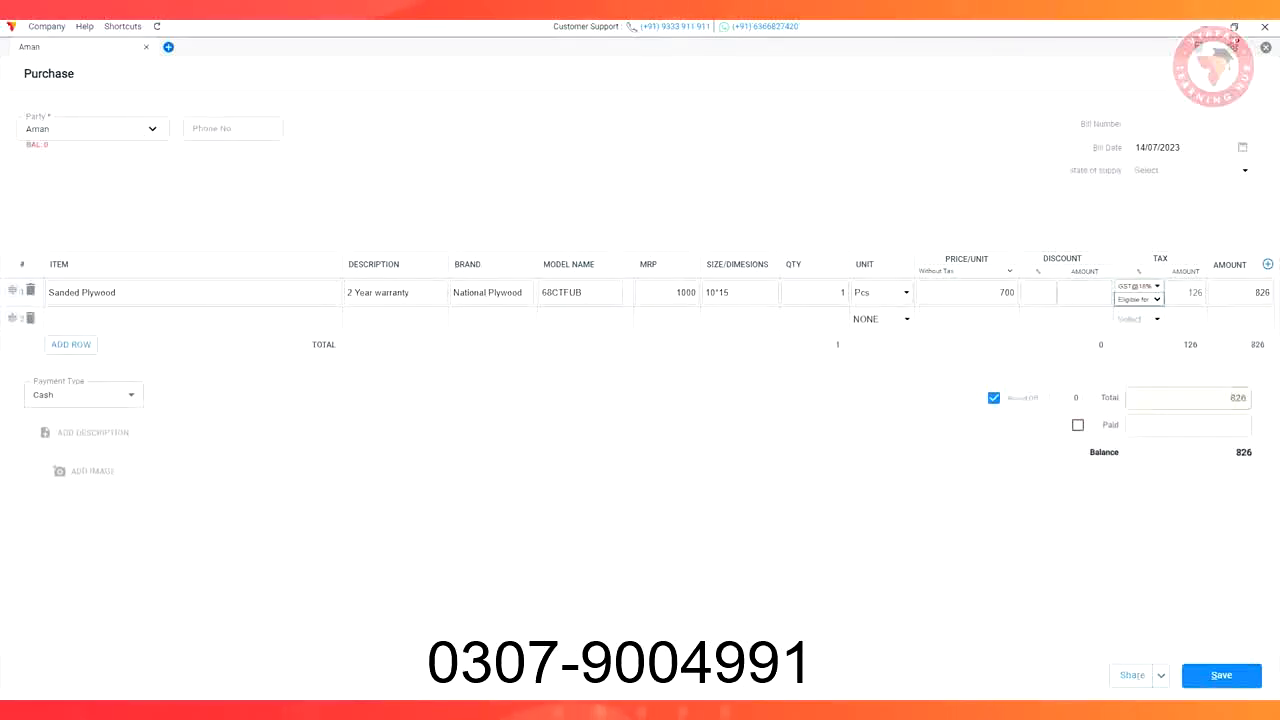
Add further Sanded Plywood lines to the bill
{"action": "left_click", "coordinate": [193, 319]}
{"action": "key", "text": "Down"}
{"action": "key", "text": "Down"}
{"action": "key", "text": "Down"}
{"action": "key", "text": "Return"}
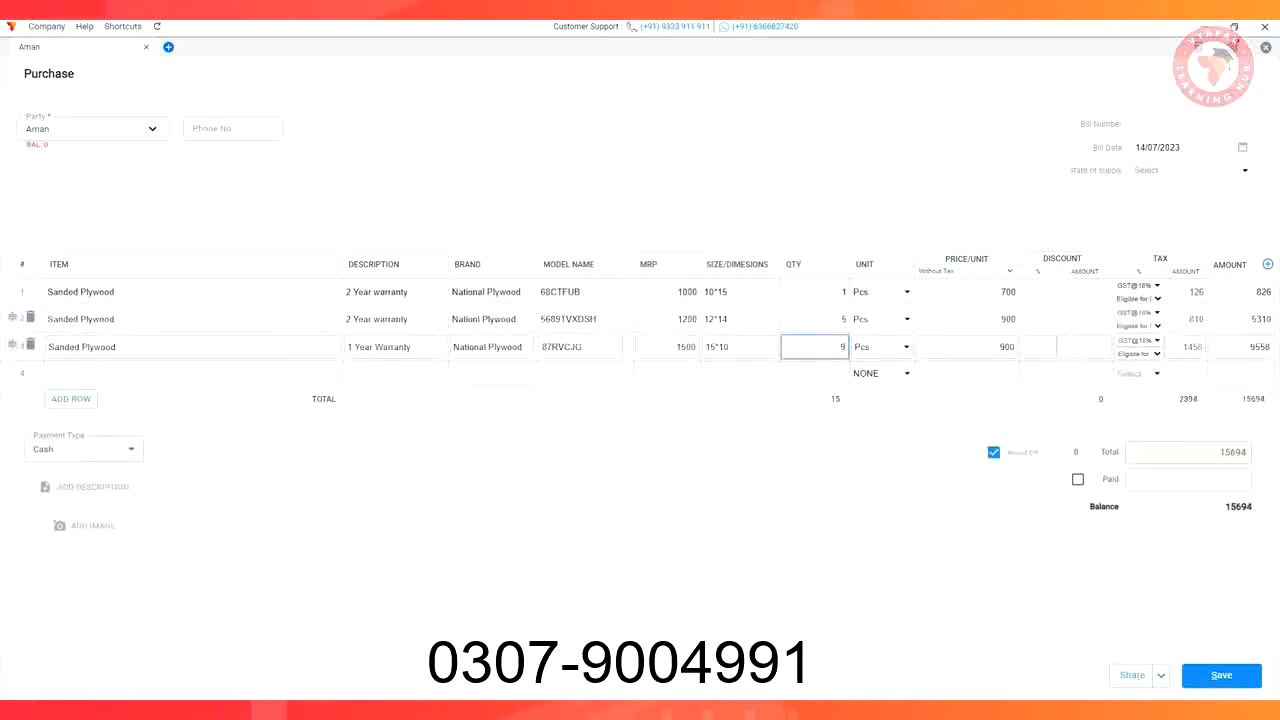
{"action": "left_click", "coordinate": [600, 520]}
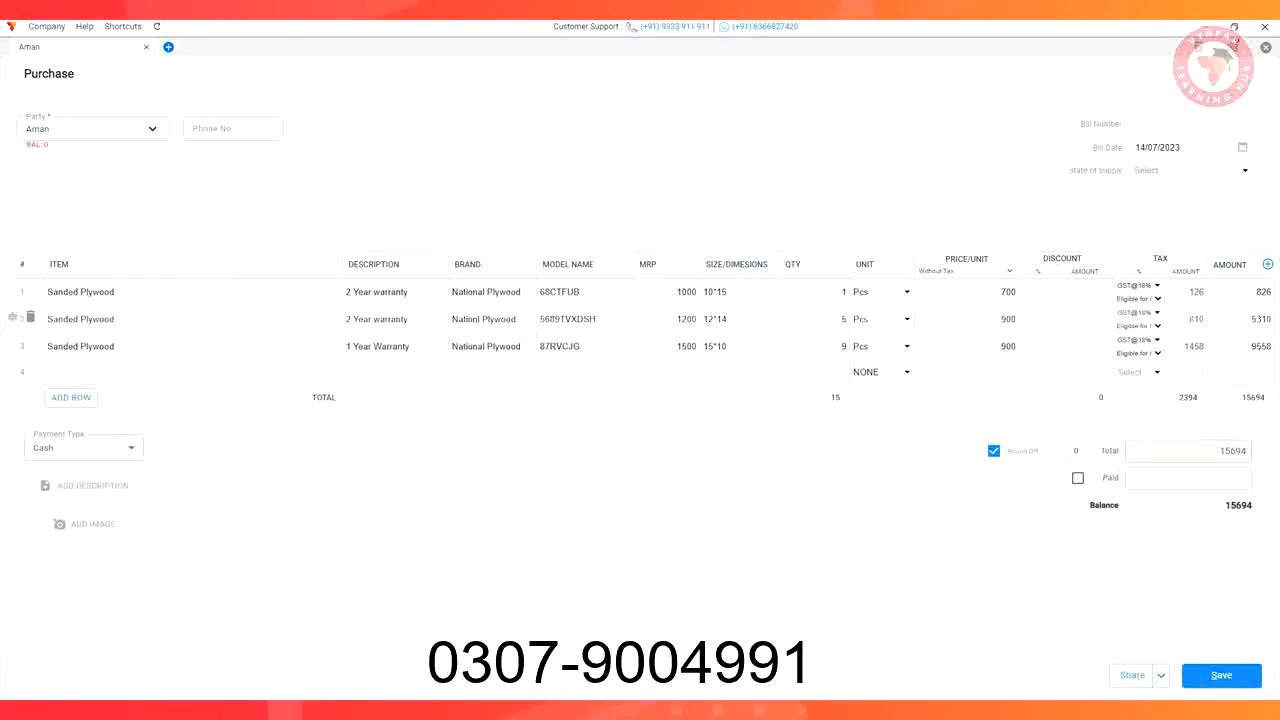
Save the purchase bill, check Sanded Plywood's stock of 15 pieces, and start a sale invoice
{"action": "left_click", "coordinate": [1221, 675]}
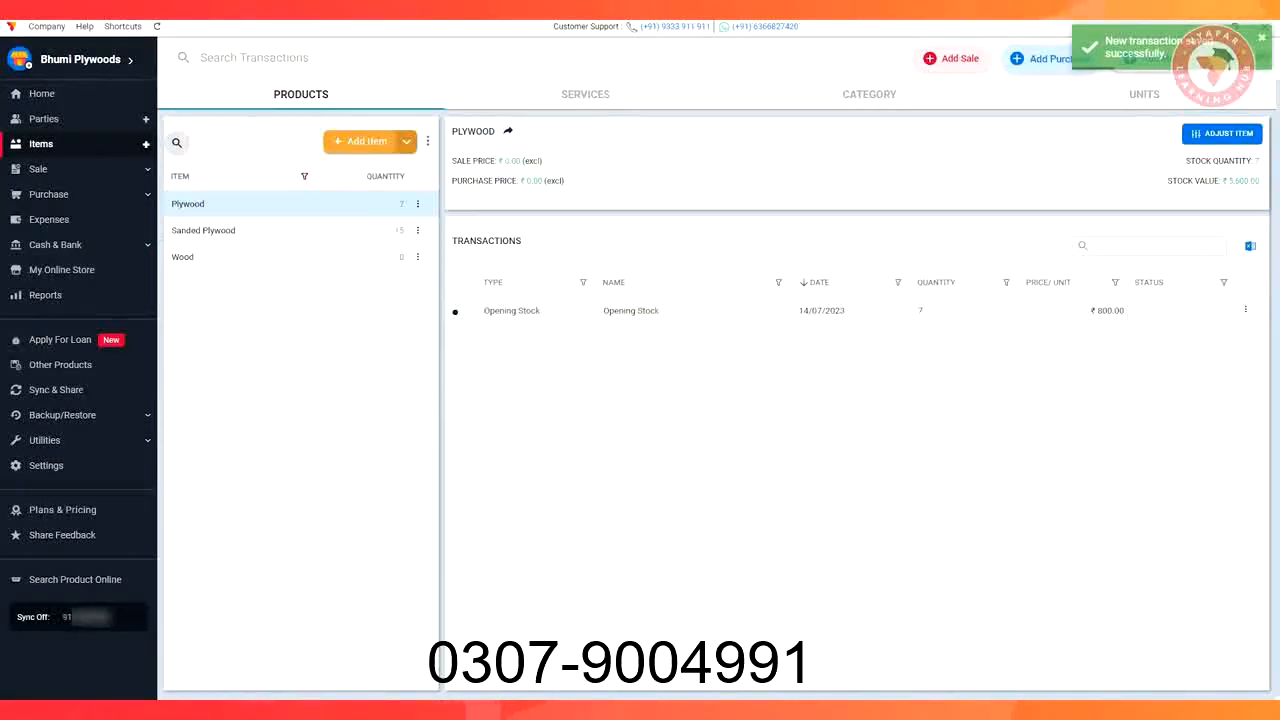
{"action": "left_click", "coordinate": [210, 230]}
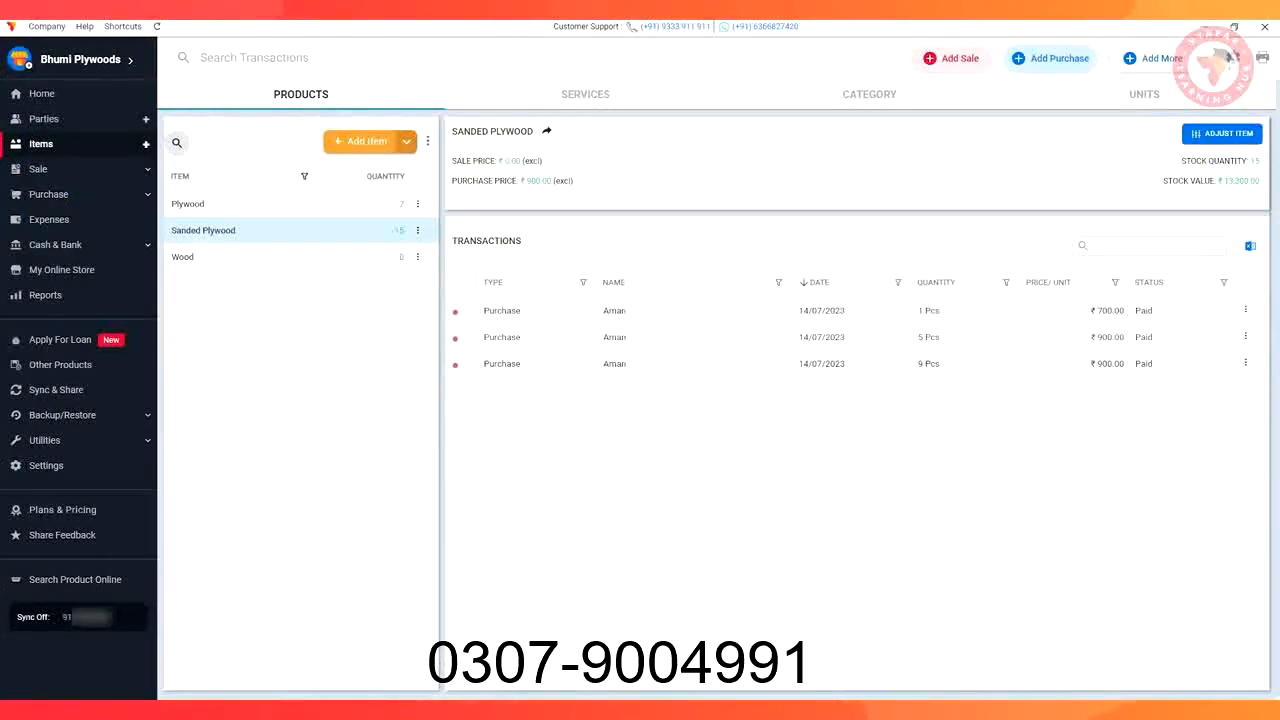
{"action": "left_click", "coordinate": [950, 58]}
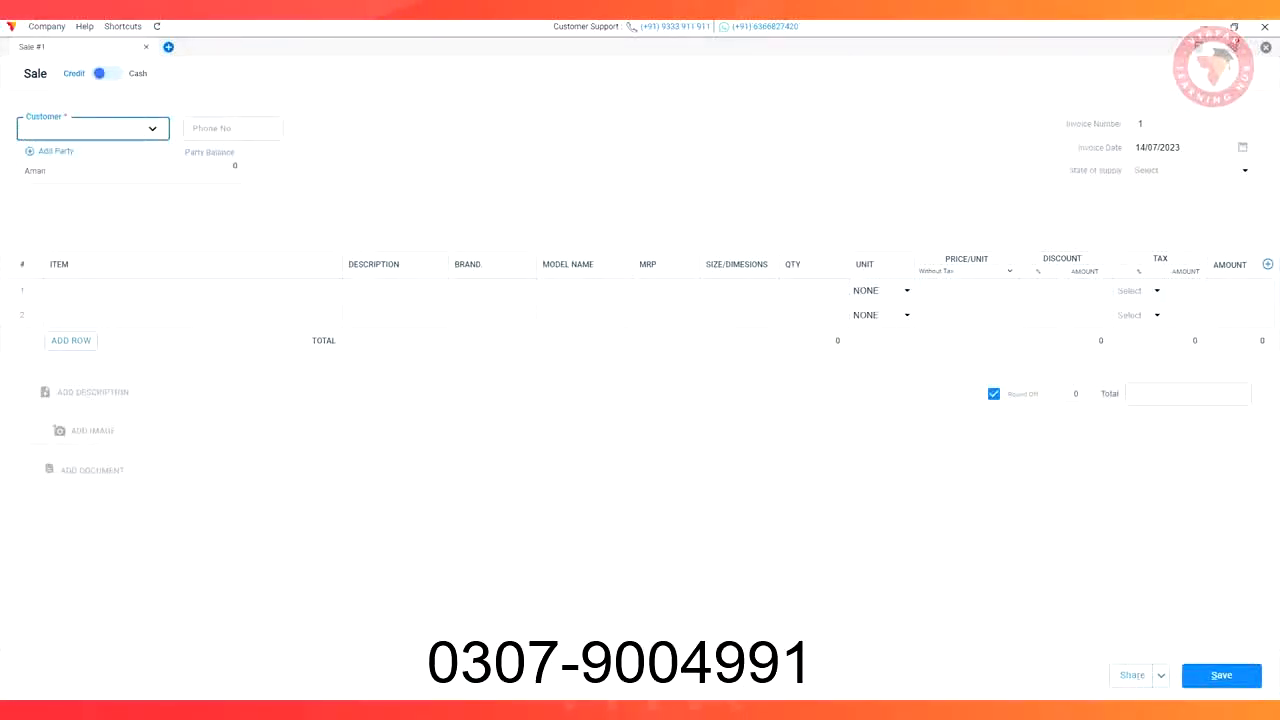
Create the customer party with name and phone number, reviewing Credit & Balance and Additional Fields
{"action": "left_click", "coordinate": [52, 151]}
{"action": "type", "text": "Ka"}
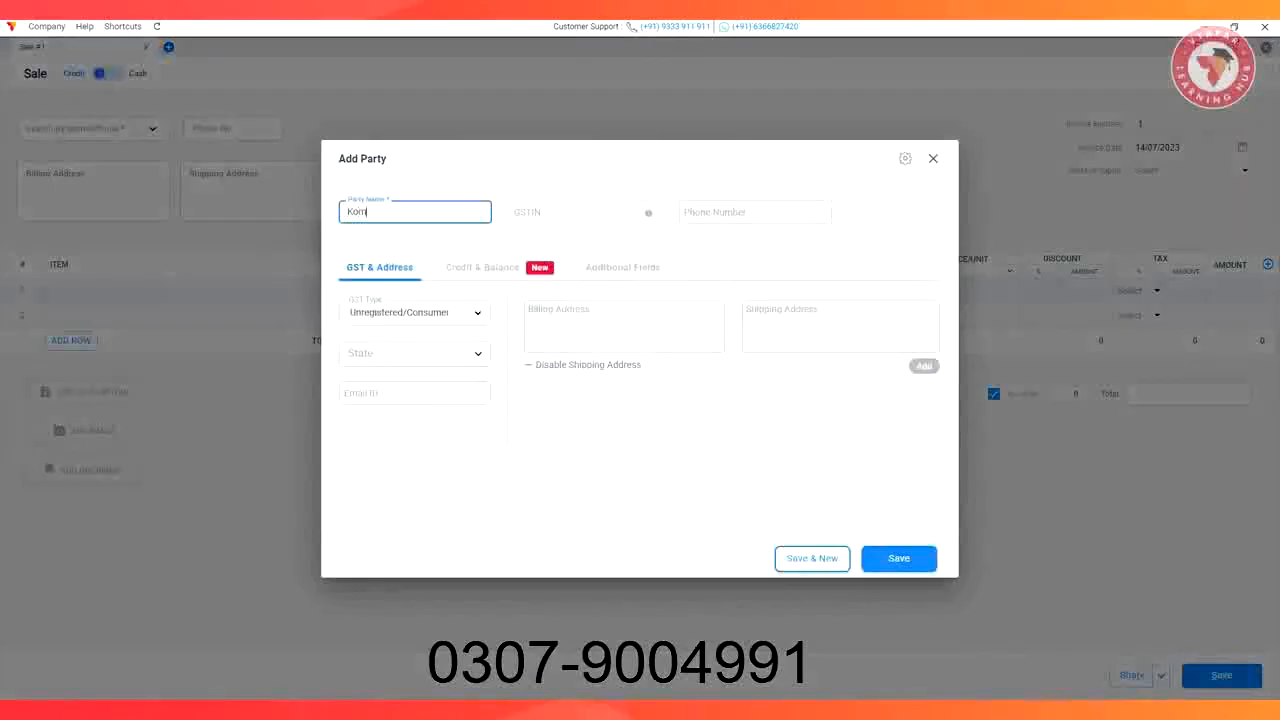
{"action": "key", "text": "Tab"}
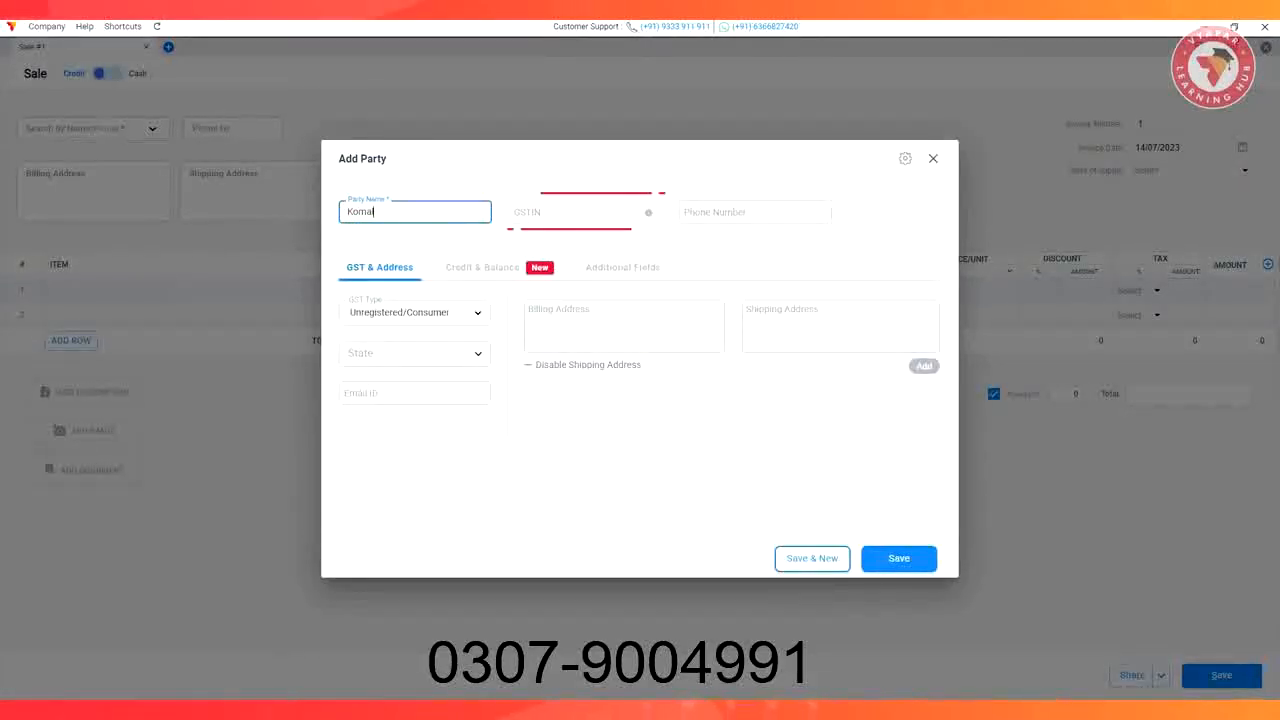
{"action": "key", "text": "Tab"}
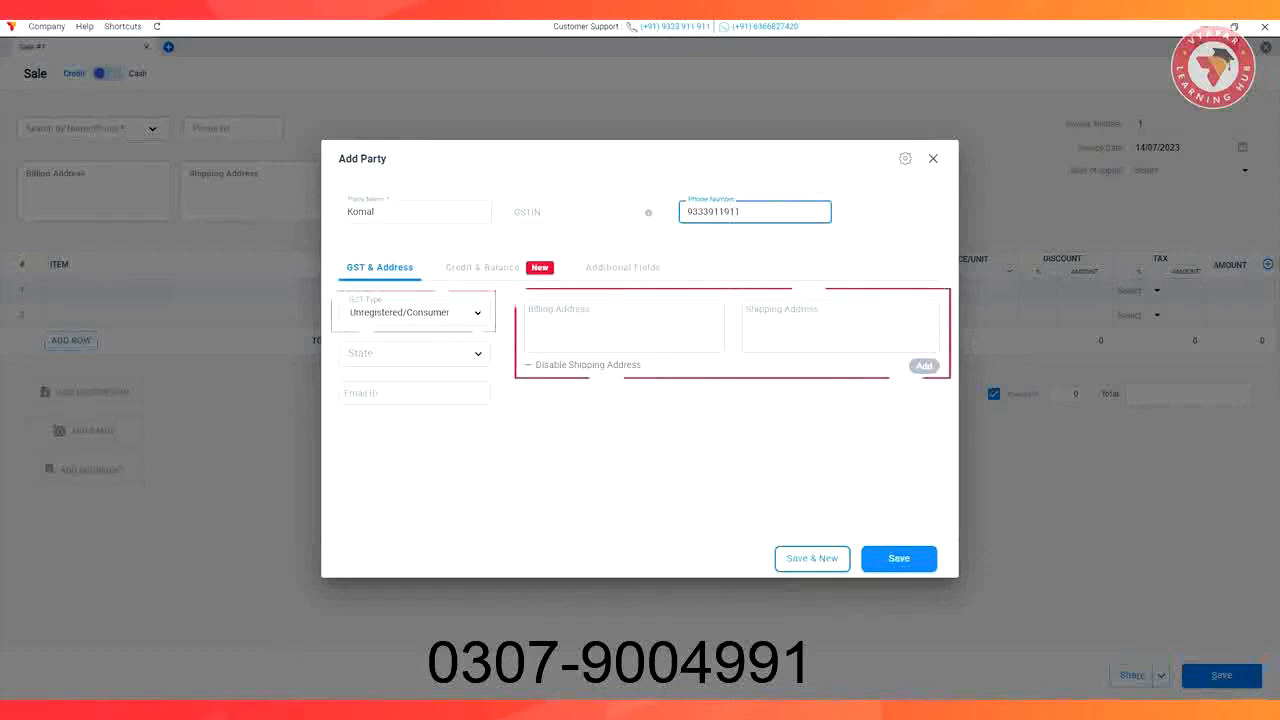
{"action": "left_click", "coordinate": [490, 266]}
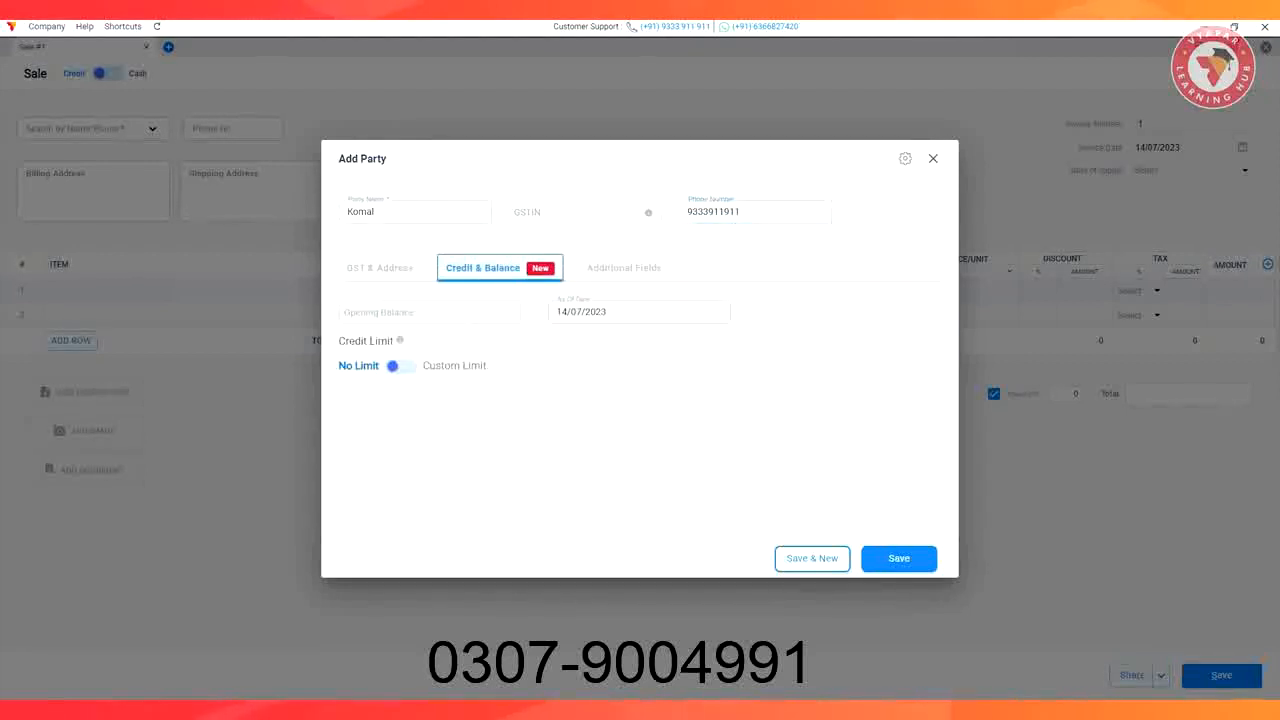
{"action": "left_click", "coordinate": [621, 267]}
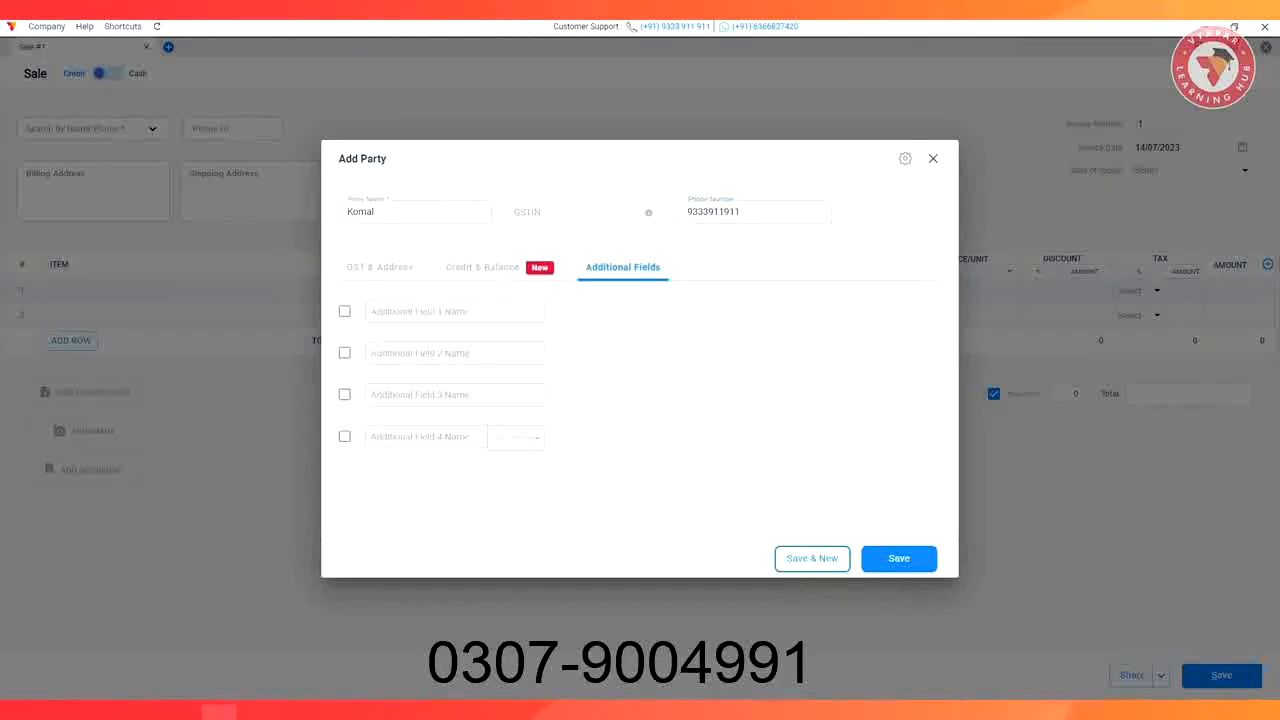
{"action": "left_click", "coordinate": [899, 558]}
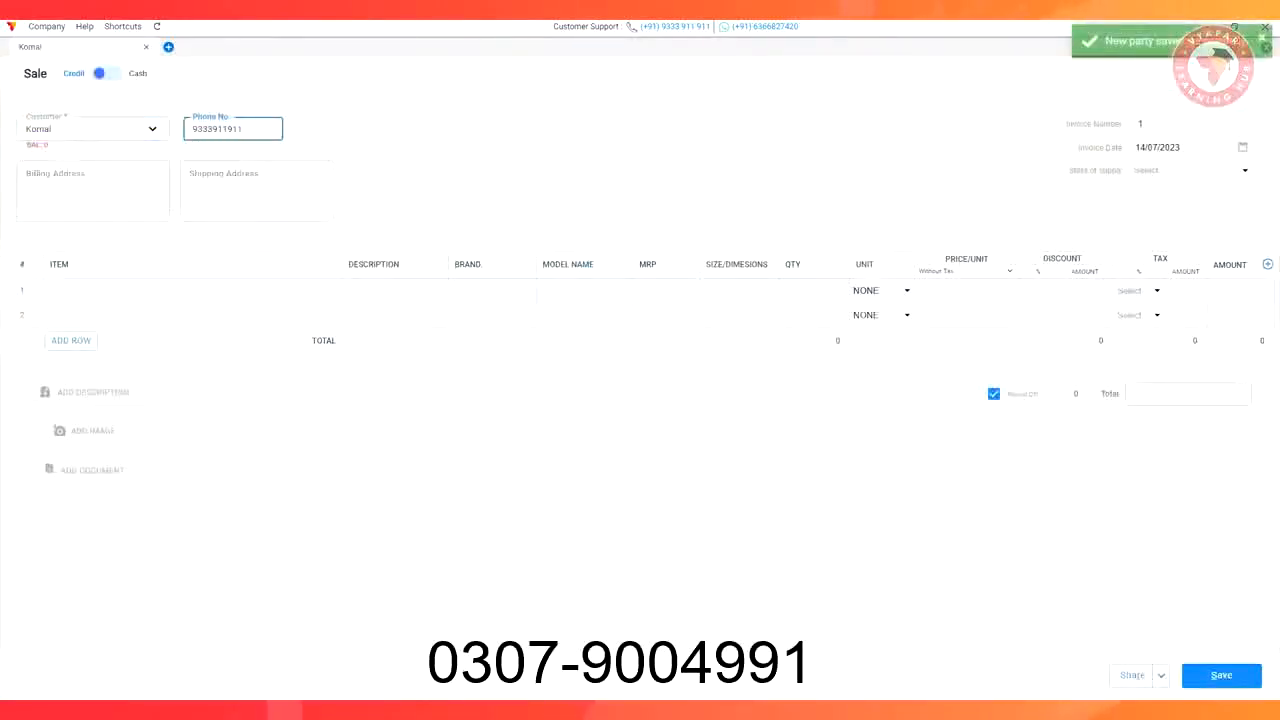
Put Sanded Plywood on the first invoice line and confirm its batch quantities
{"action": "left_click", "coordinate": [100, 290]}
{"action": "left_click", "coordinate": [91, 363]}
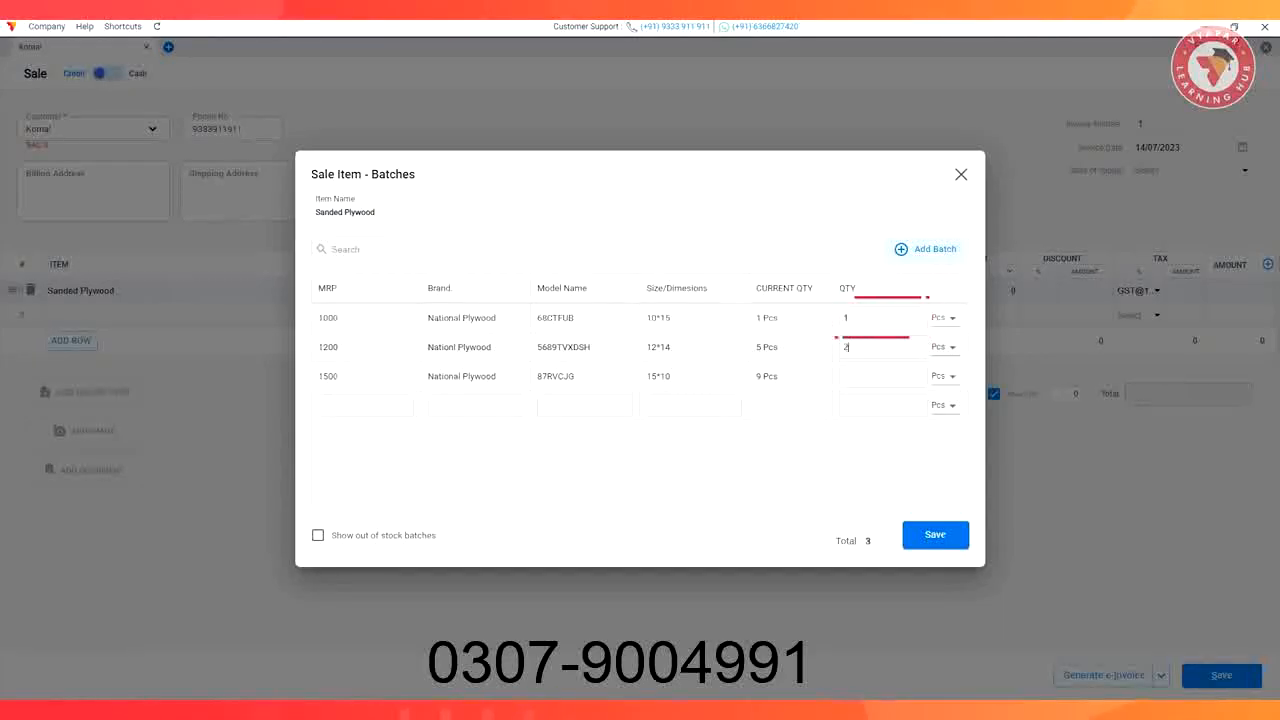
{"action": "left_click", "coordinate": [935, 534]}
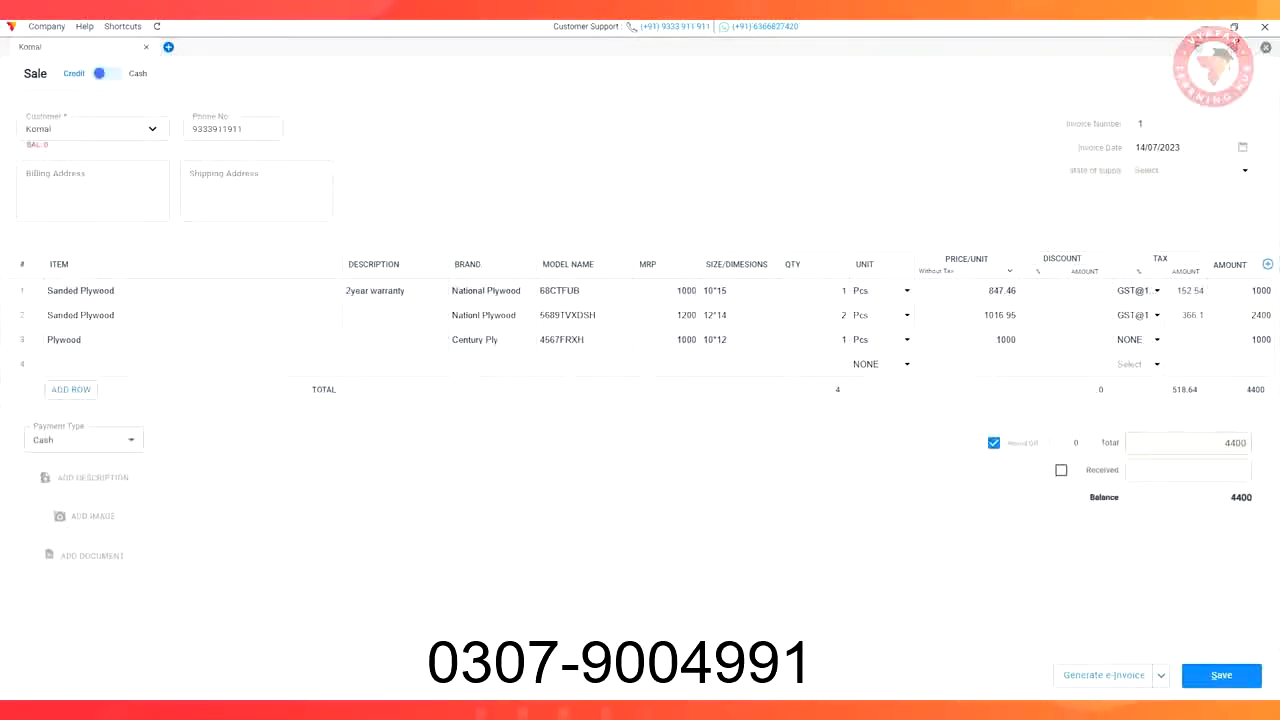
Keep Cash payment, mark the full 4400 as received, and save the invoice
{"action": "left_click", "coordinate": [112, 441]}
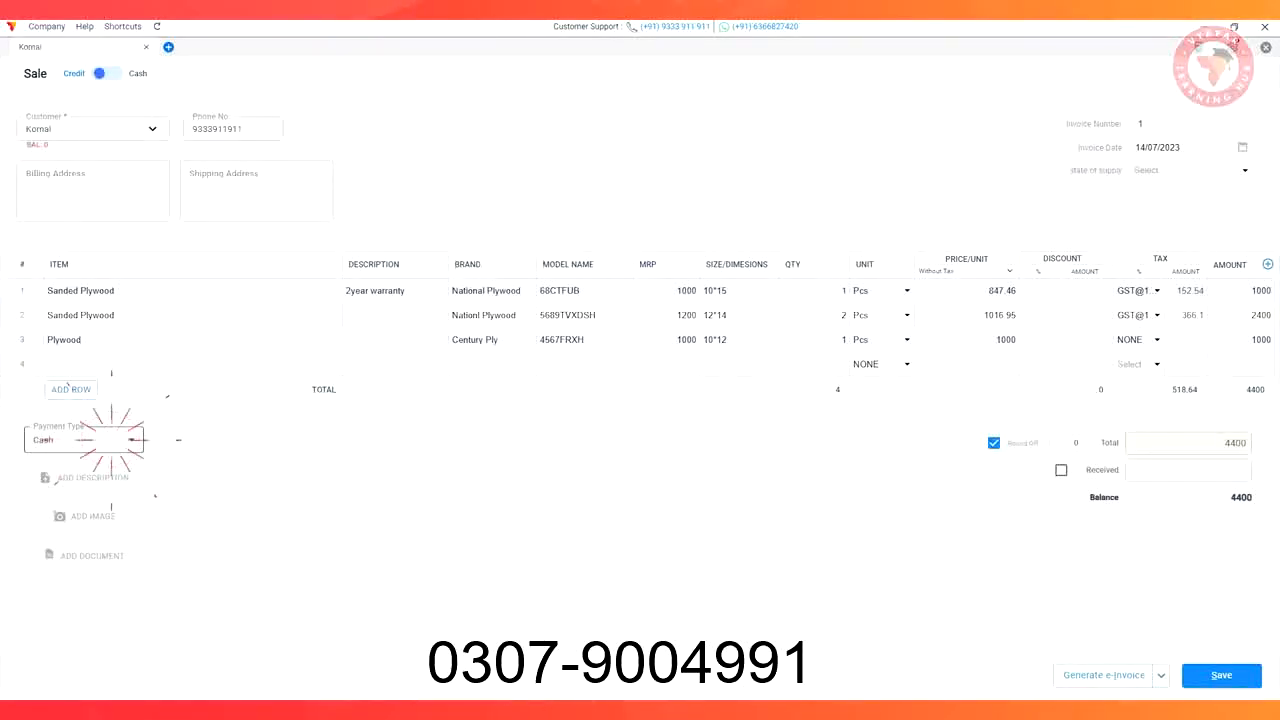
{"action": "left_click", "coordinate": [52, 440]}
{"action": "left_click", "coordinate": [84, 478]}
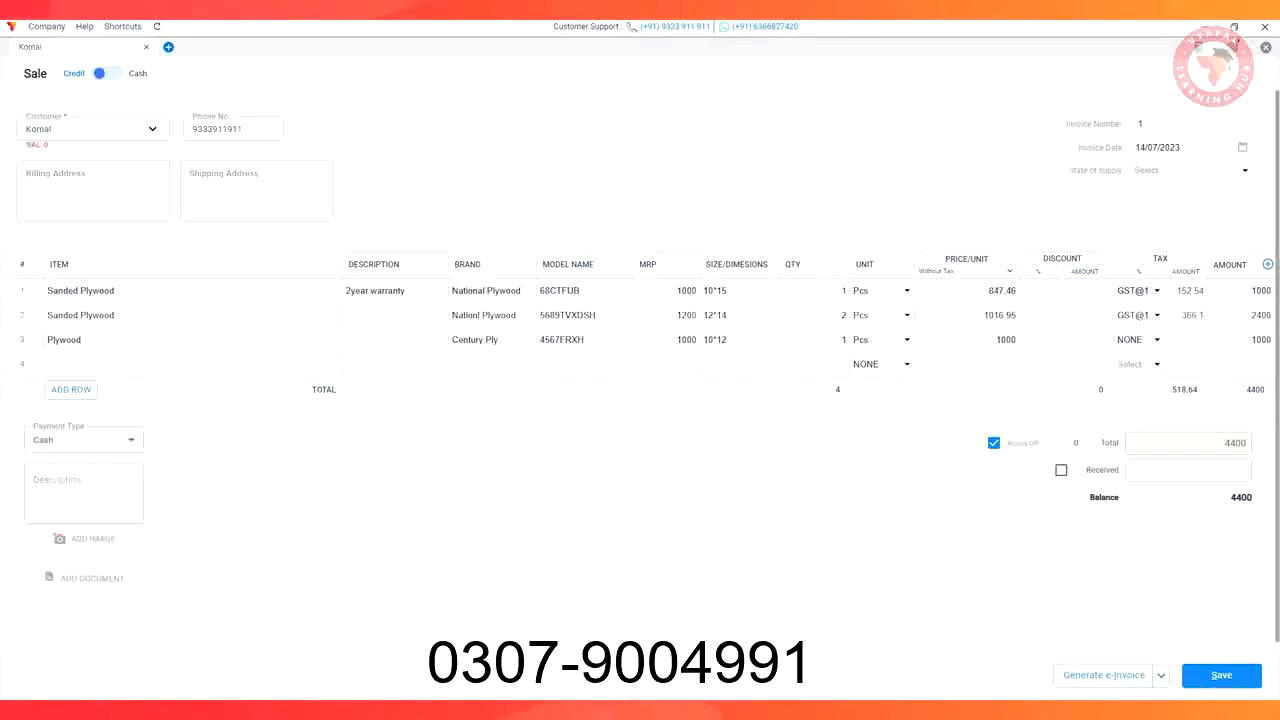
{"action": "left_click", "coordinate": [1061, 470]}
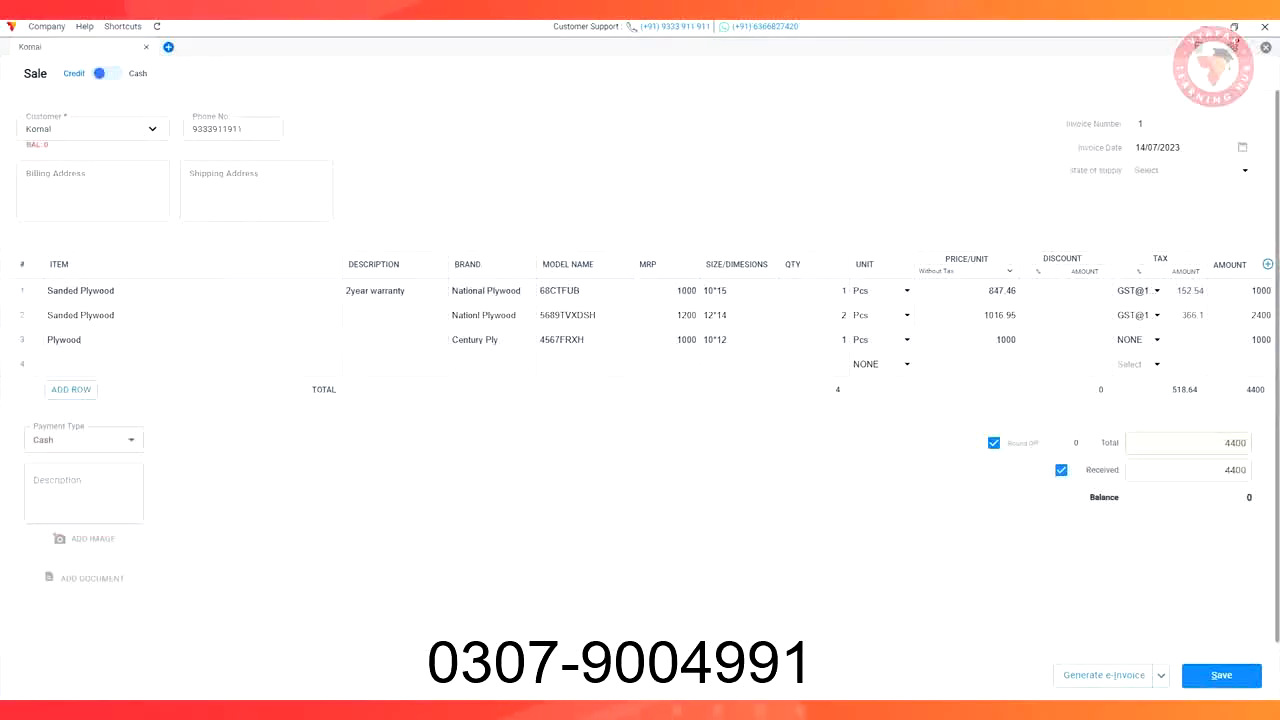
{"action": "left_click", "coordinate": [1221, 675]}
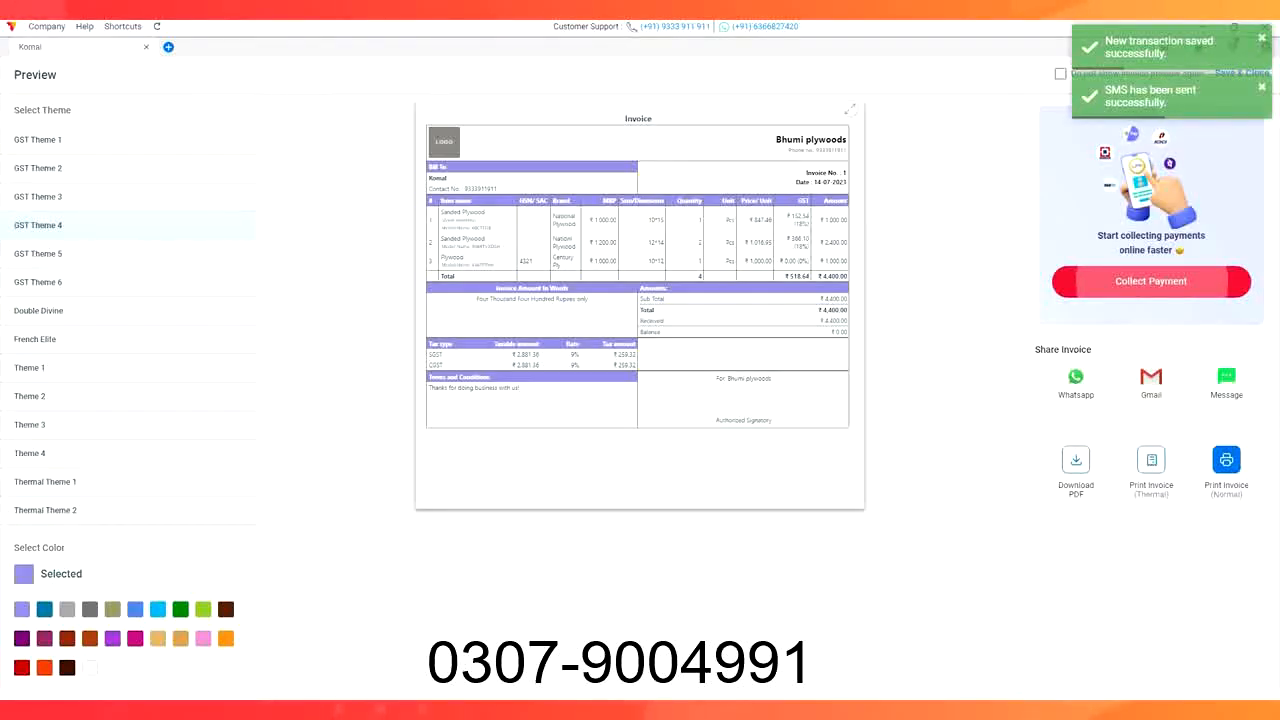
Preview the invoice in GST Theme 5, Double Divine and French Elite, then view Expenses
{"action": "left_click", "coordinate": [40, 253]}
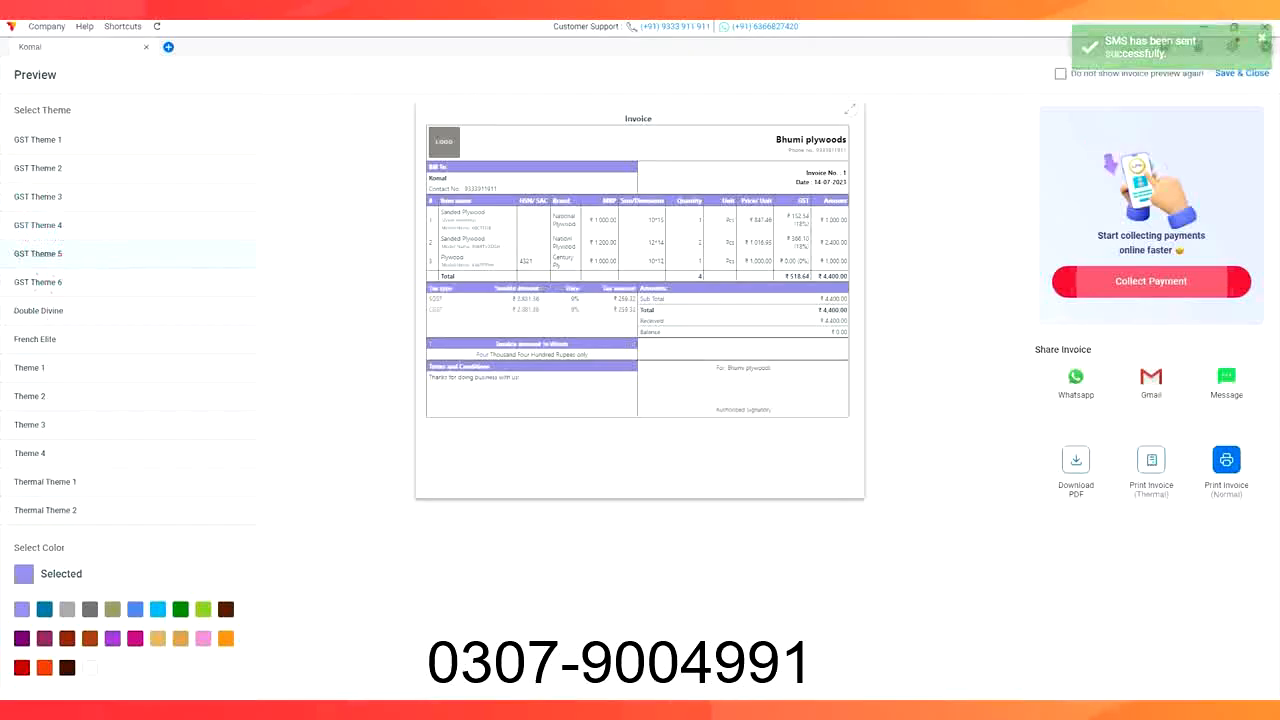
{"action": "left_click", "coordinate": [38, 310]}
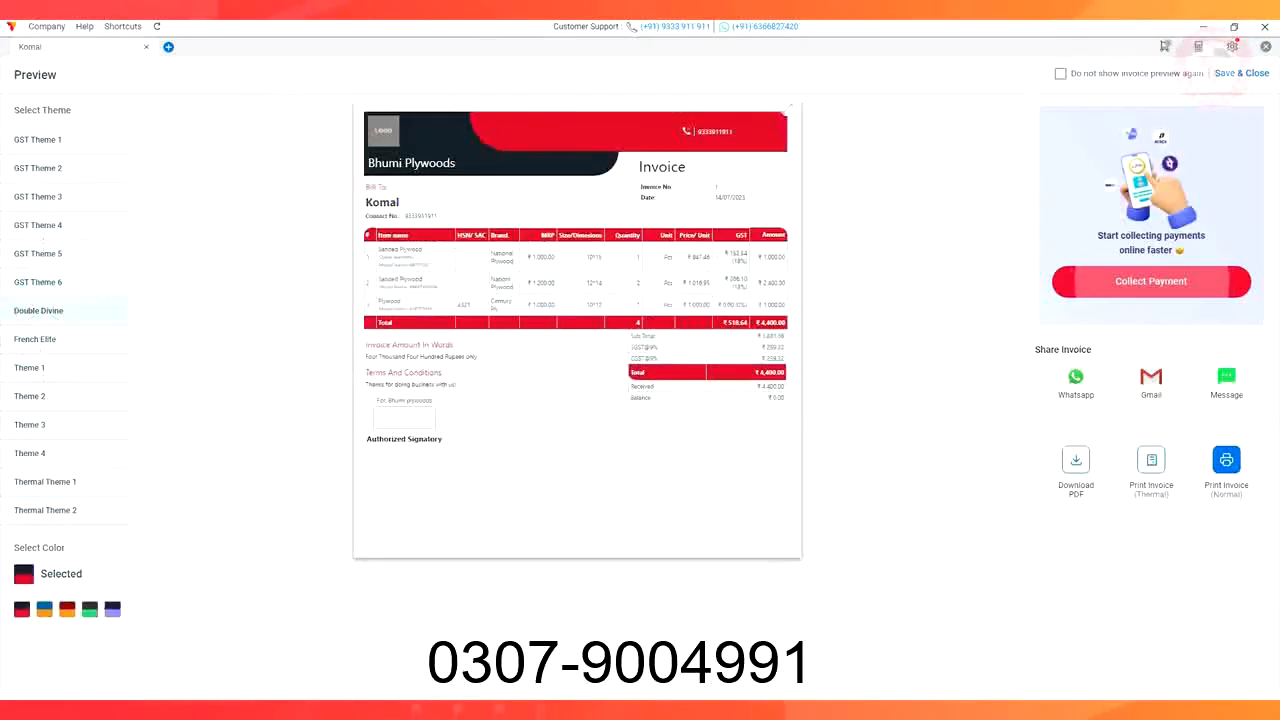
{"action": "left_click", "coordinate": [35, 339]}
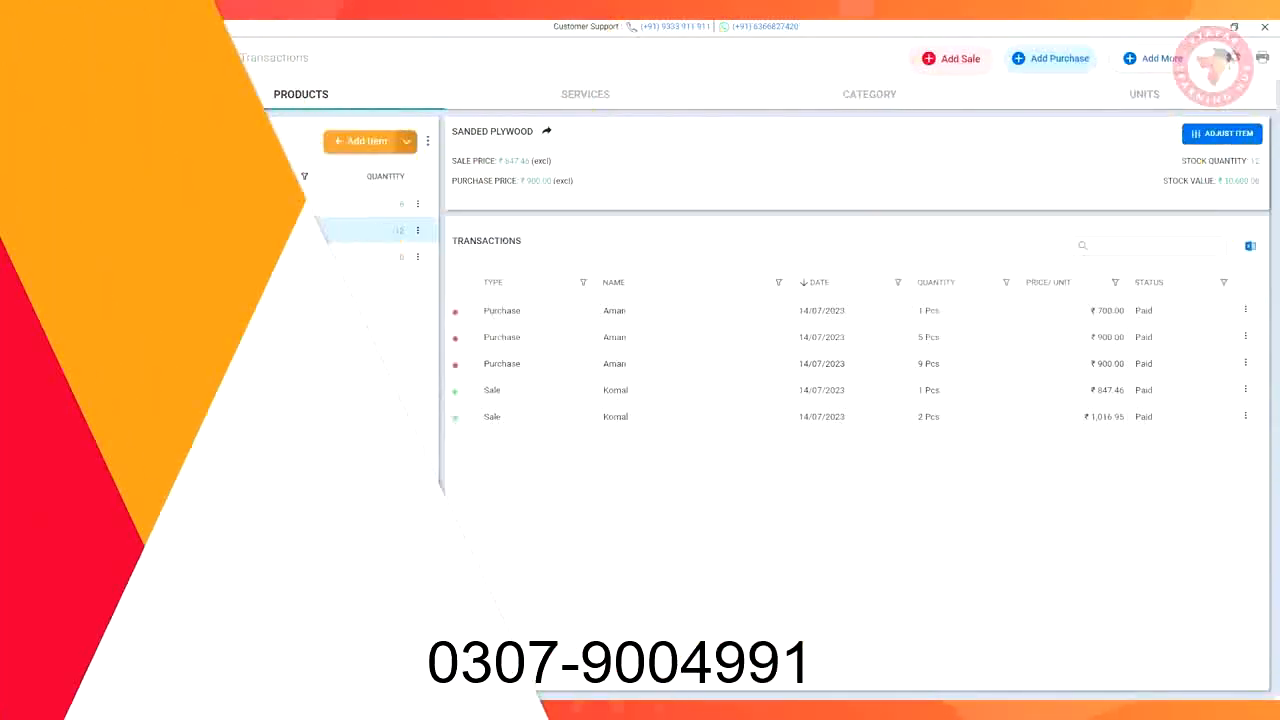
{"action": "left_click", "coordinate": [74, 220]}
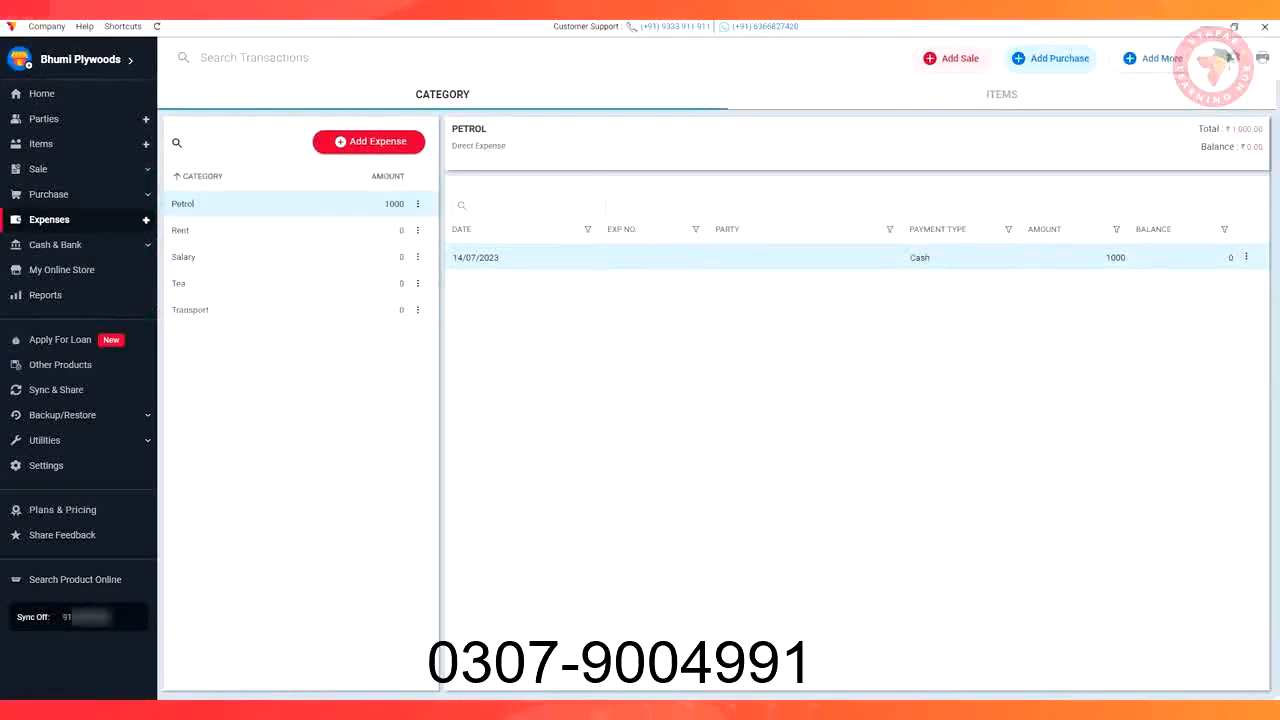
Add an HDFC bank account set to print its UPI QR code and bank details on invoices
{"action": "left_click", "coordinate": [56, 245]}
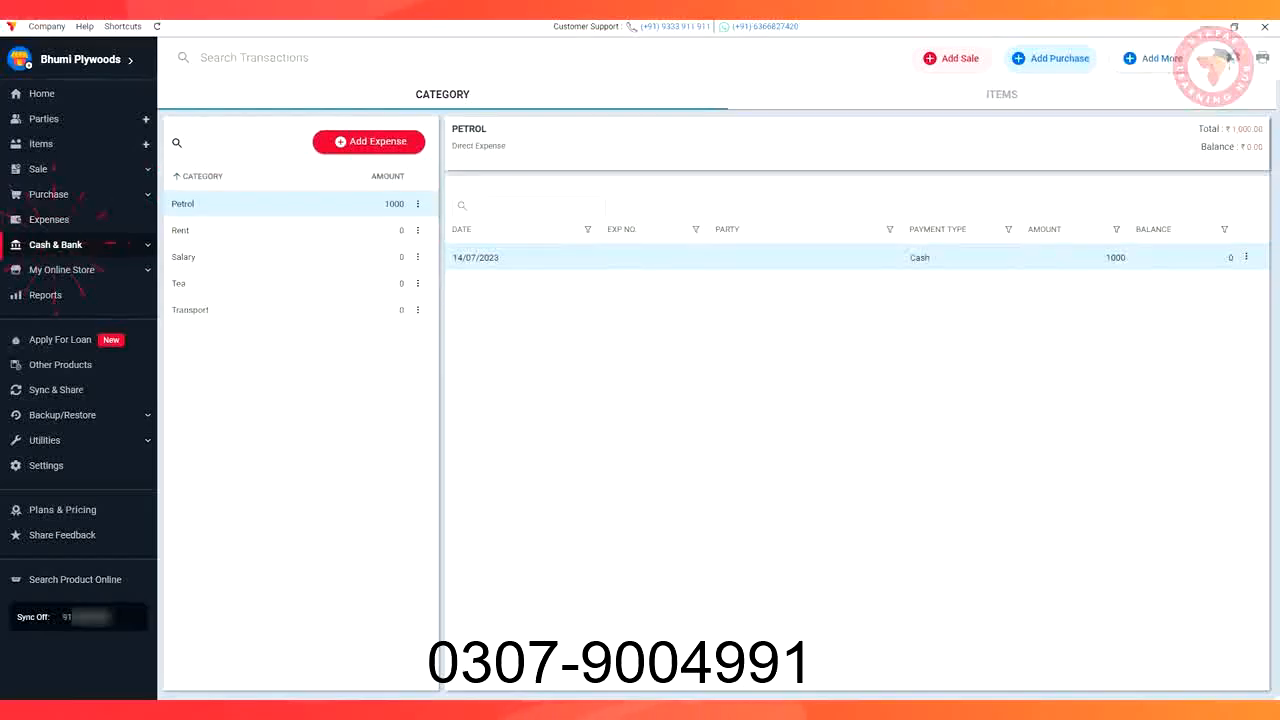
{"action": "left_click", "coordinate": [660, 496]}
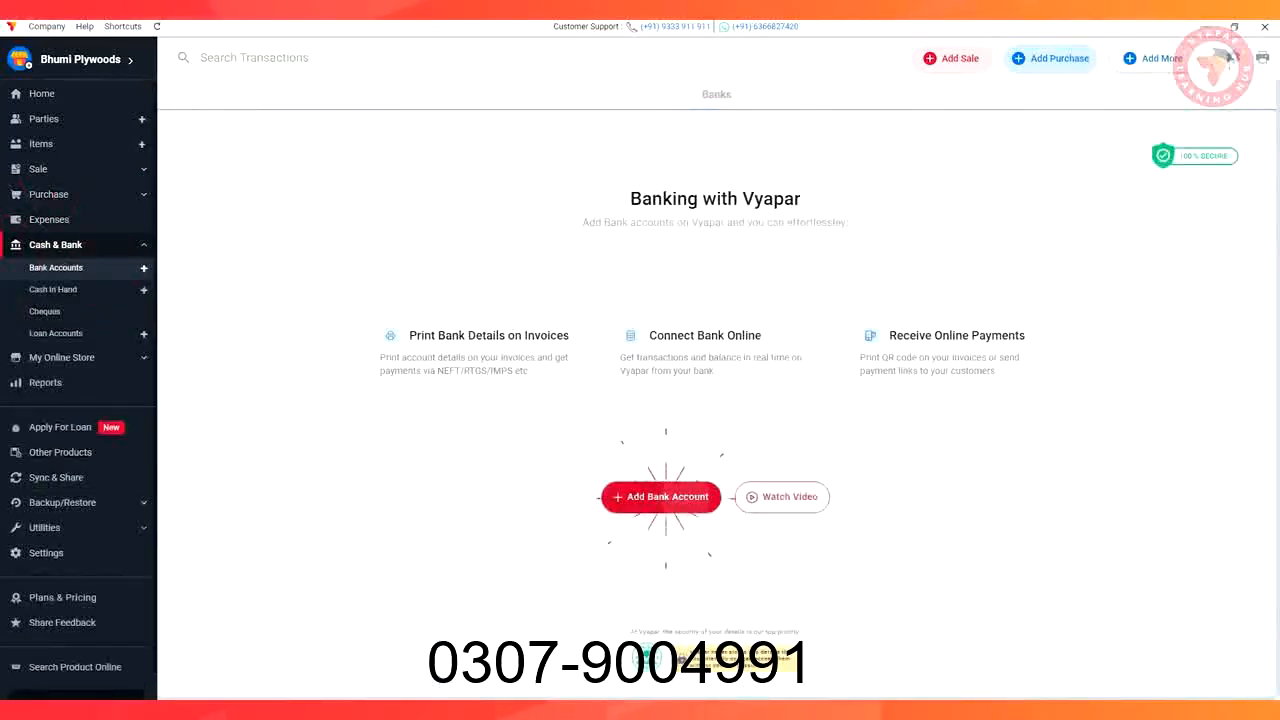
{"action": "left_click", "coordinate": [269, 228]}
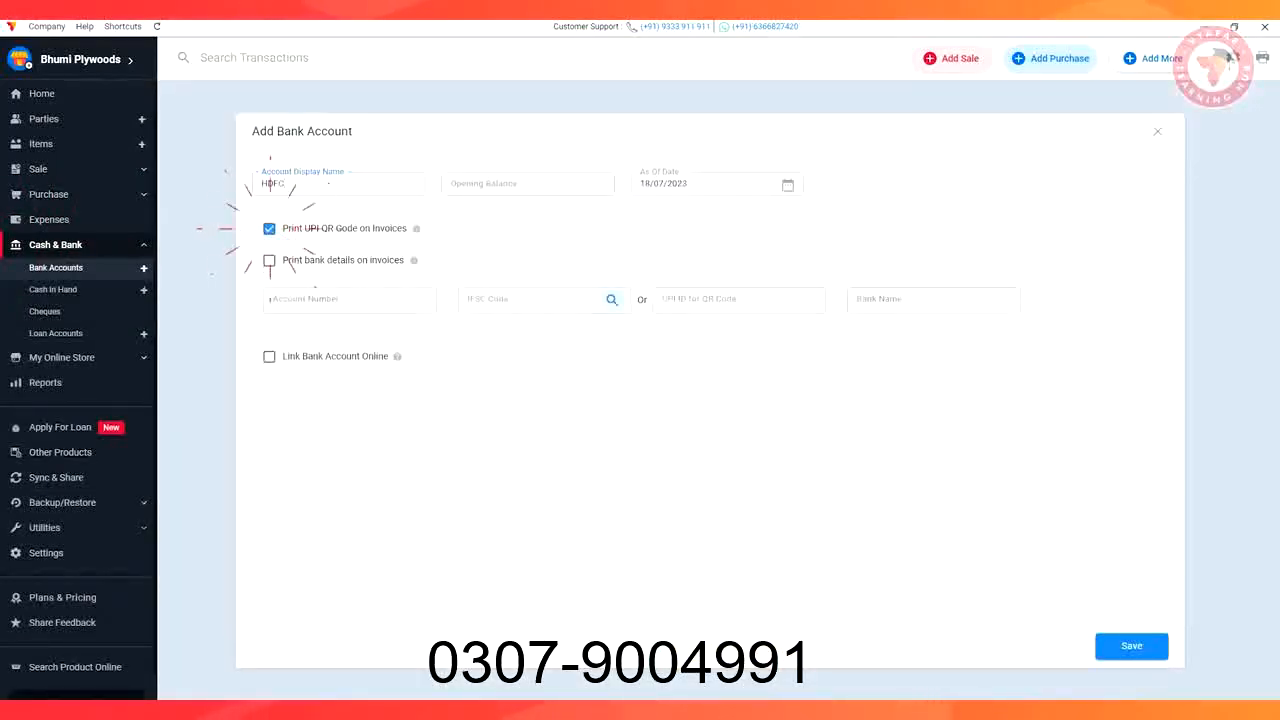
{"action": "left_click", "coordinate": [269, 260]}
Fill in the account number, IFSC HDFC0000767 and holder name, save, then list sale invoices
{"action": "left_click", "coordinate": [349, 300]}
{"action": "left_click", "coordinate": [532, 300]}
{"action": "type", "text": "HDFC0000767"}
{"action": "left_click", "coordinate": [349, 348]}
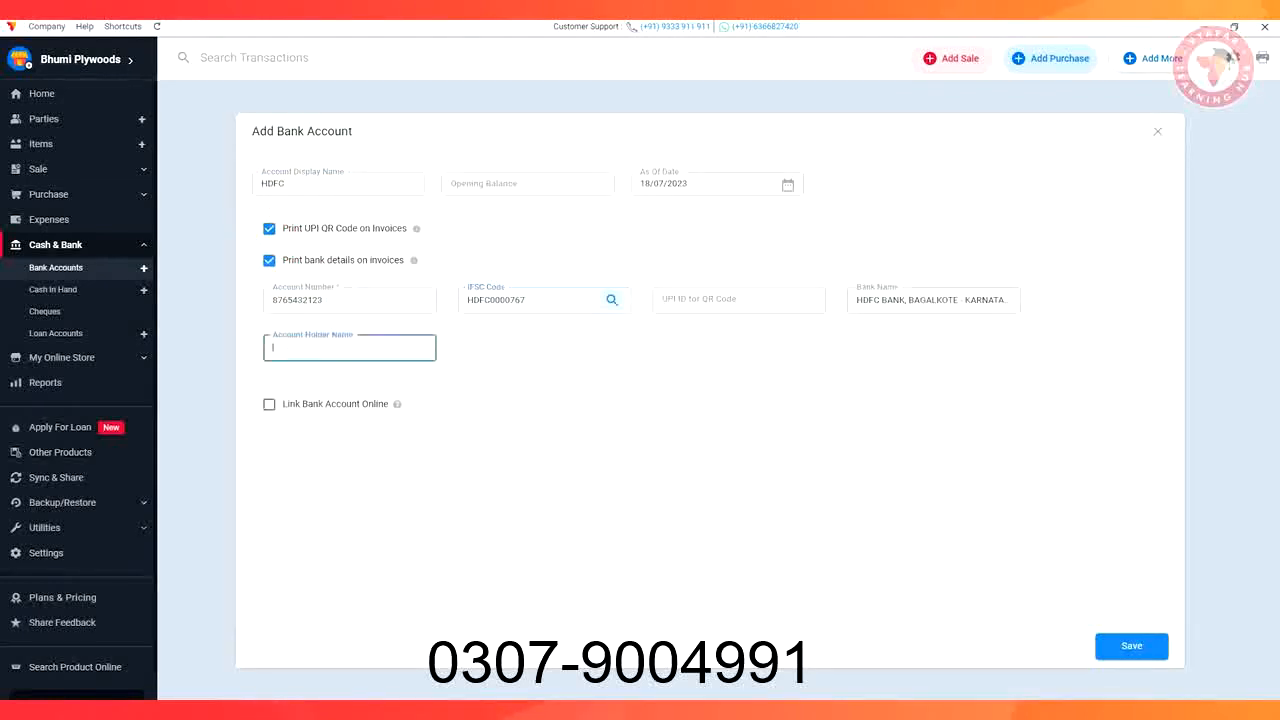
{"action": "type", "text": "Bhumi"}
{"action": "left_click", "coordinate": [1131, 646]}
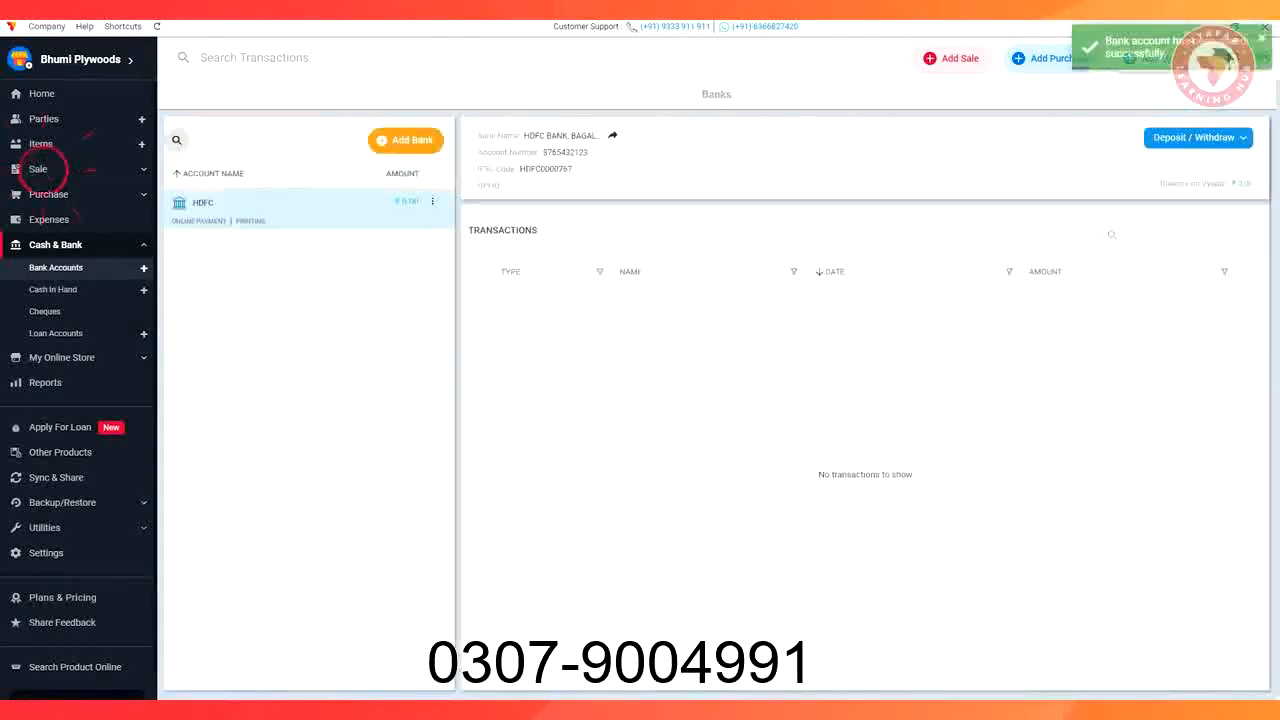
{"action": "left_click", "coordinate": [38, 169]}
{"action": "left_click", "coordinate": [1241, 289]}
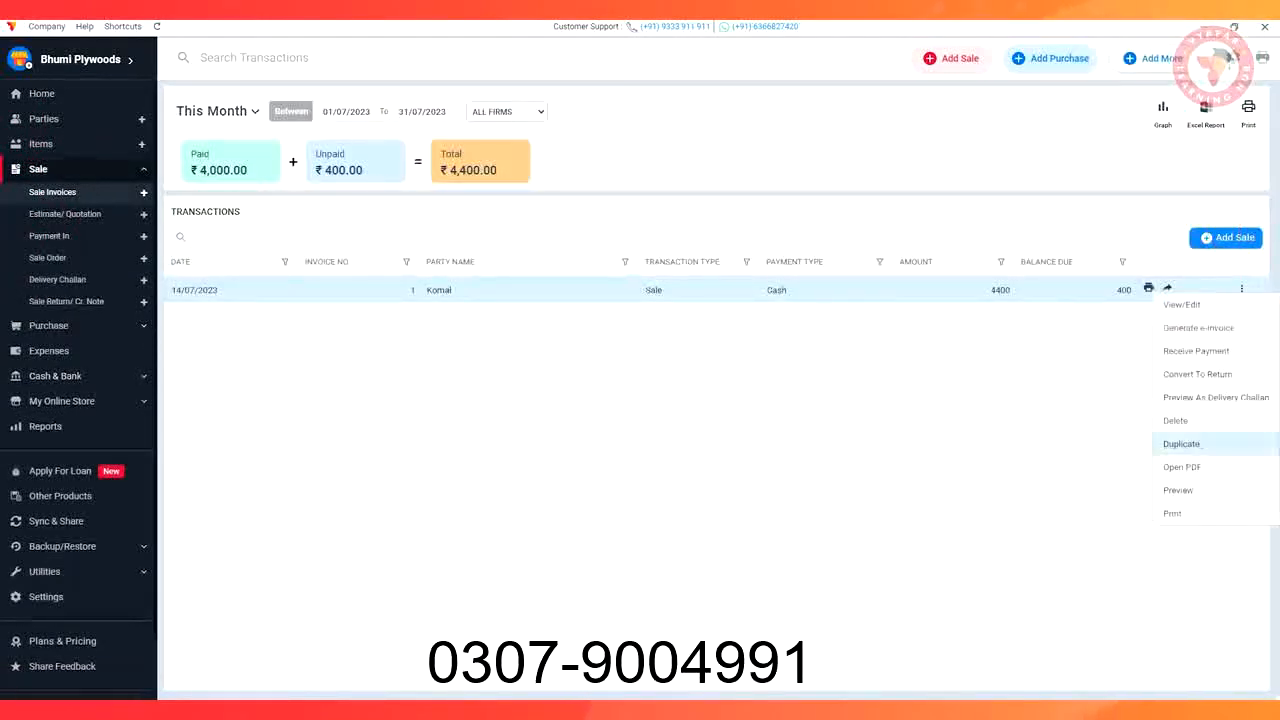
Preview the 4400 sale invoice showing the QR code and HDFC details, then open My Online Store
{"action": "left_click", "coordinate": [1178, 489]}
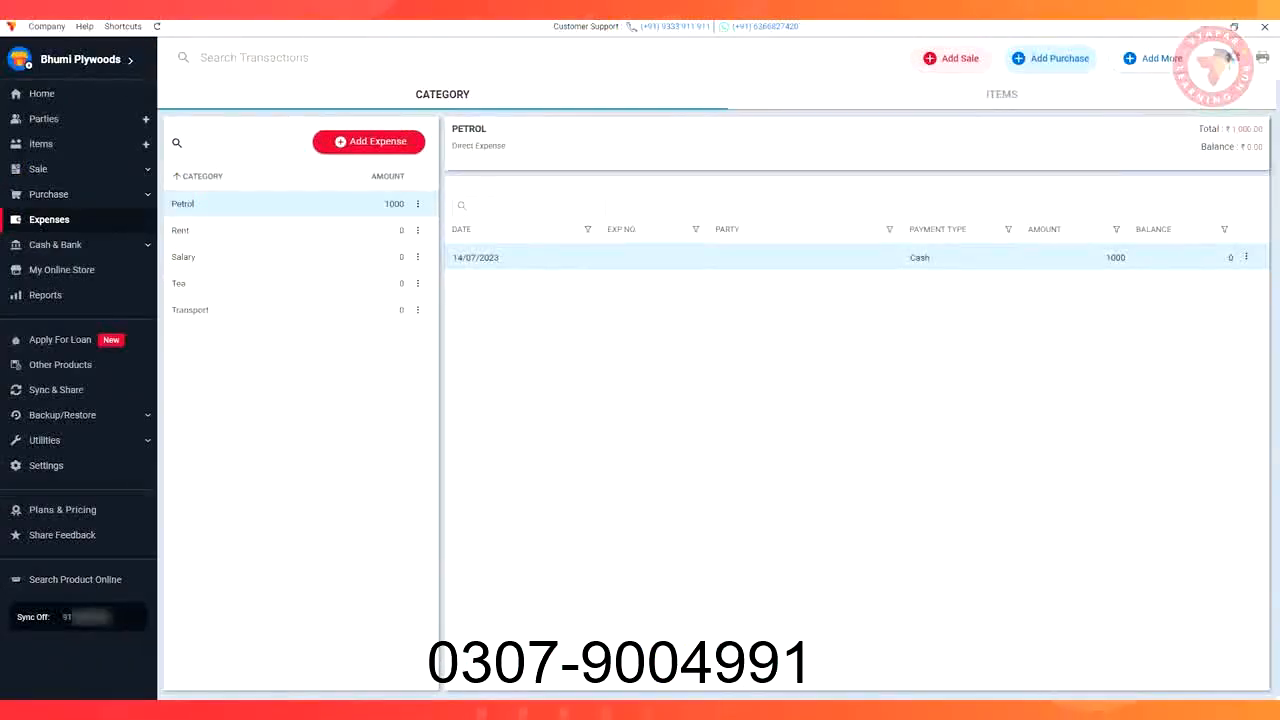
{"action": "left_click", "coordinate": [62, 270]}
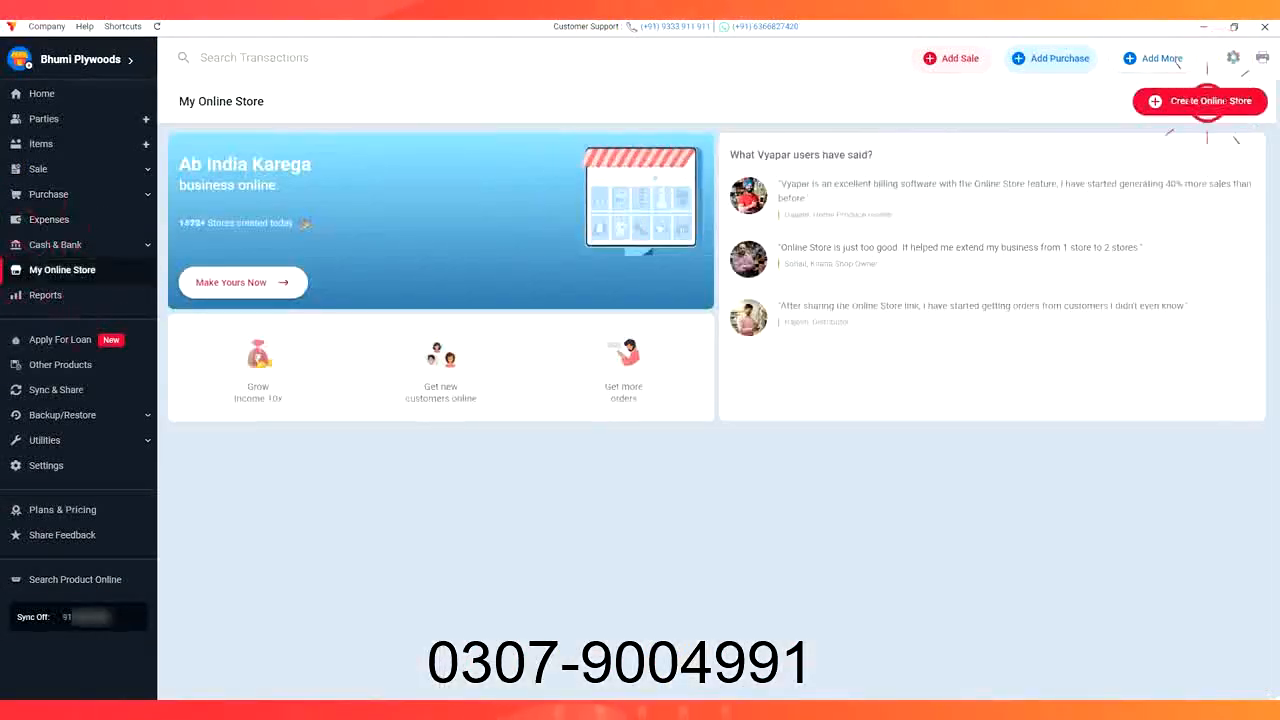
Create the online store, browse its Manage Items catalogue, and copy the store's share link
{"action": "left_click", "coordinate": [1207, 101]}
{"action": "left_click", "coordinate": [509, 443]}
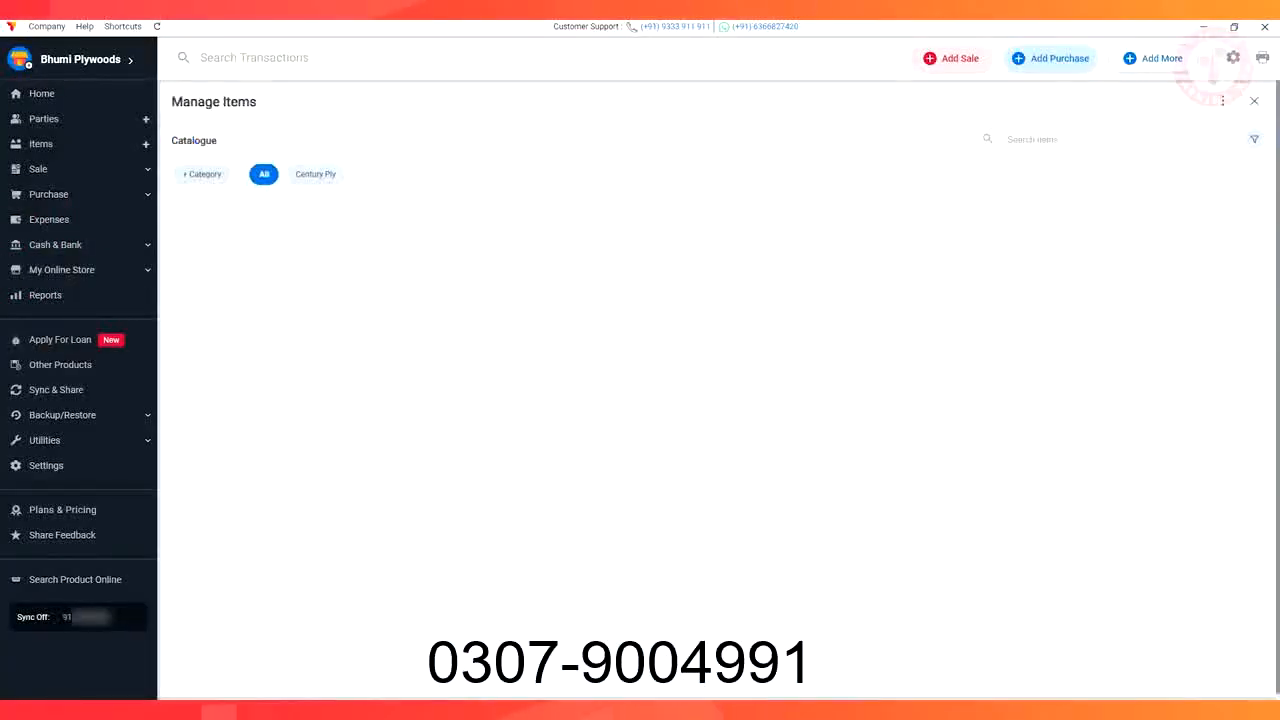
{"action": "left_click", "coordinate": [1254, 101]}
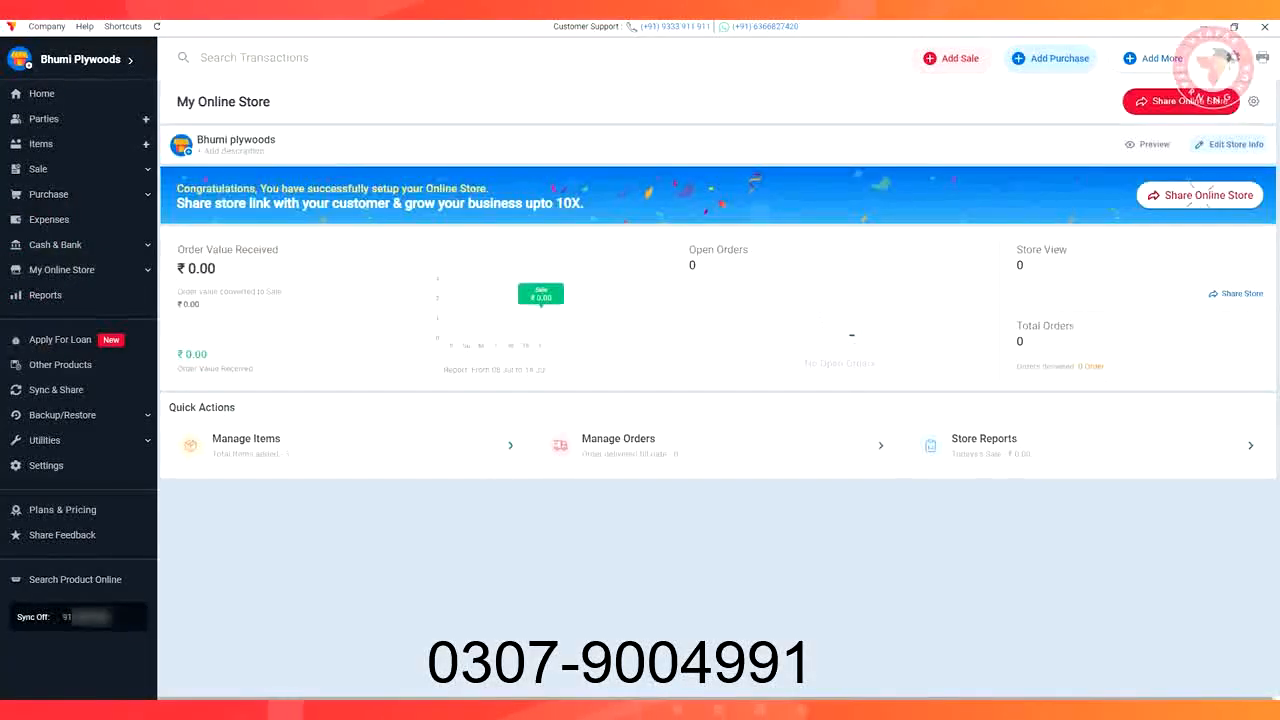
{"action": "left_click", "coordinate": [1201, 196]}
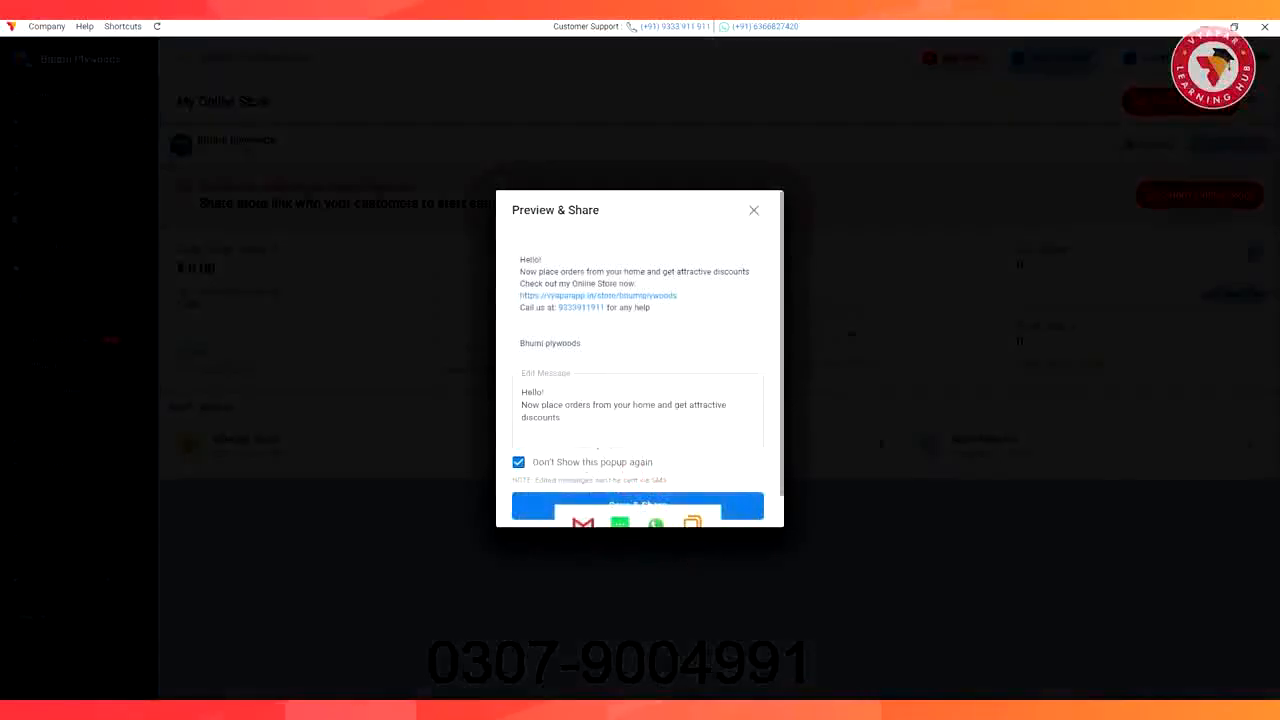
{"action": "left_click", "coordinate": [692, 491]}
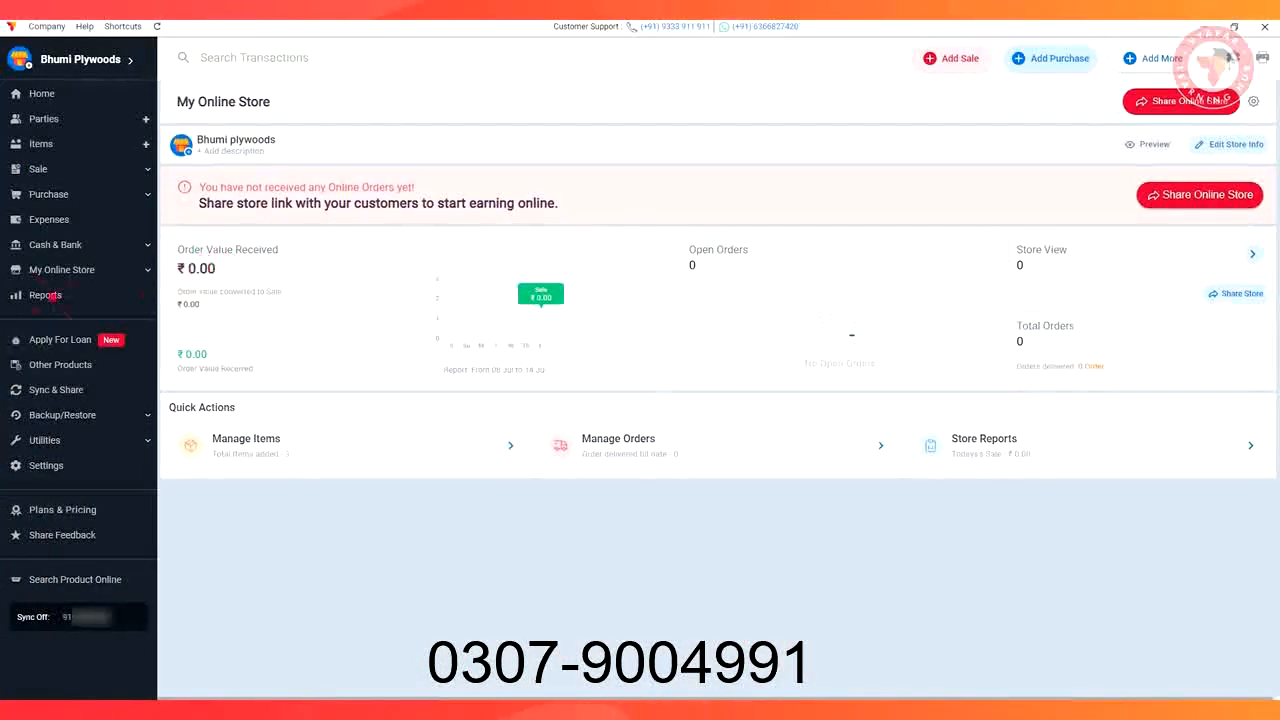
View the Purchase, Day book, Profit And Loss, Bill Wise Profit, Party Statement, GSTR 1 and Item Batch reports
{"action": "left_click", "coordinate": [47, 295]}
{"action": "left_click", "coordinate": [184, 146]}
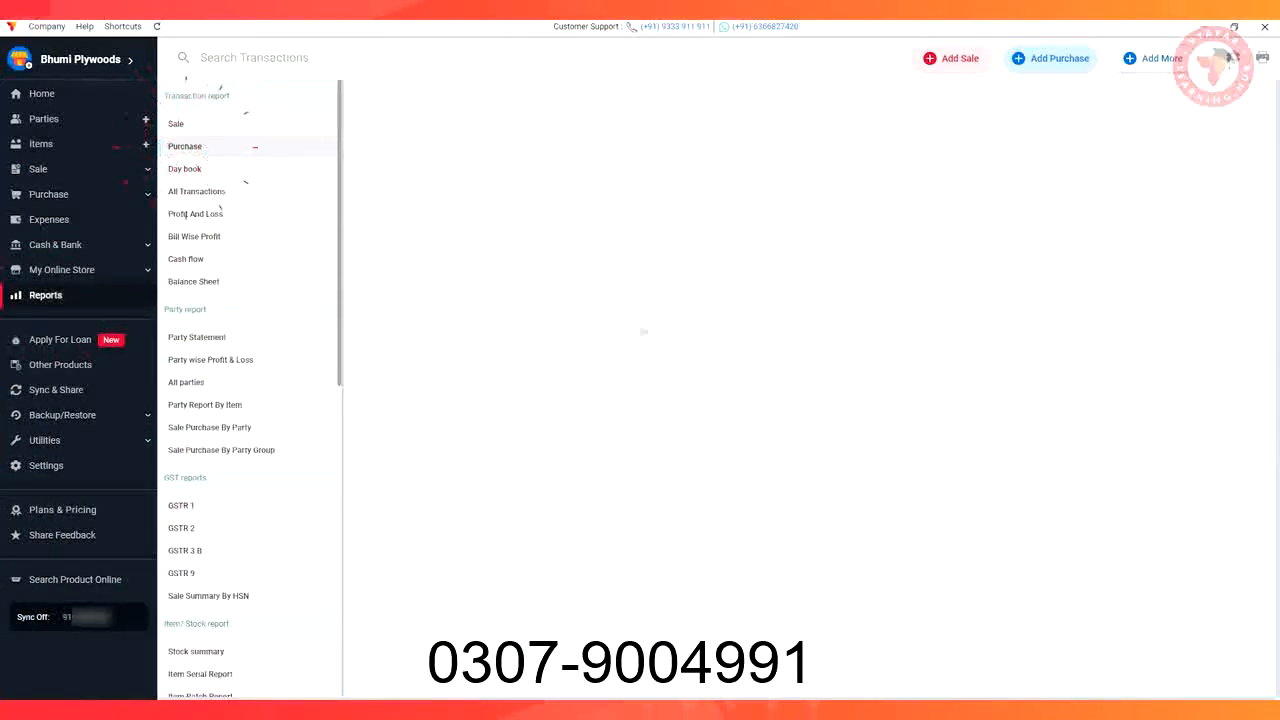
{"action": "left_click", "coordinate": [184, 169]}
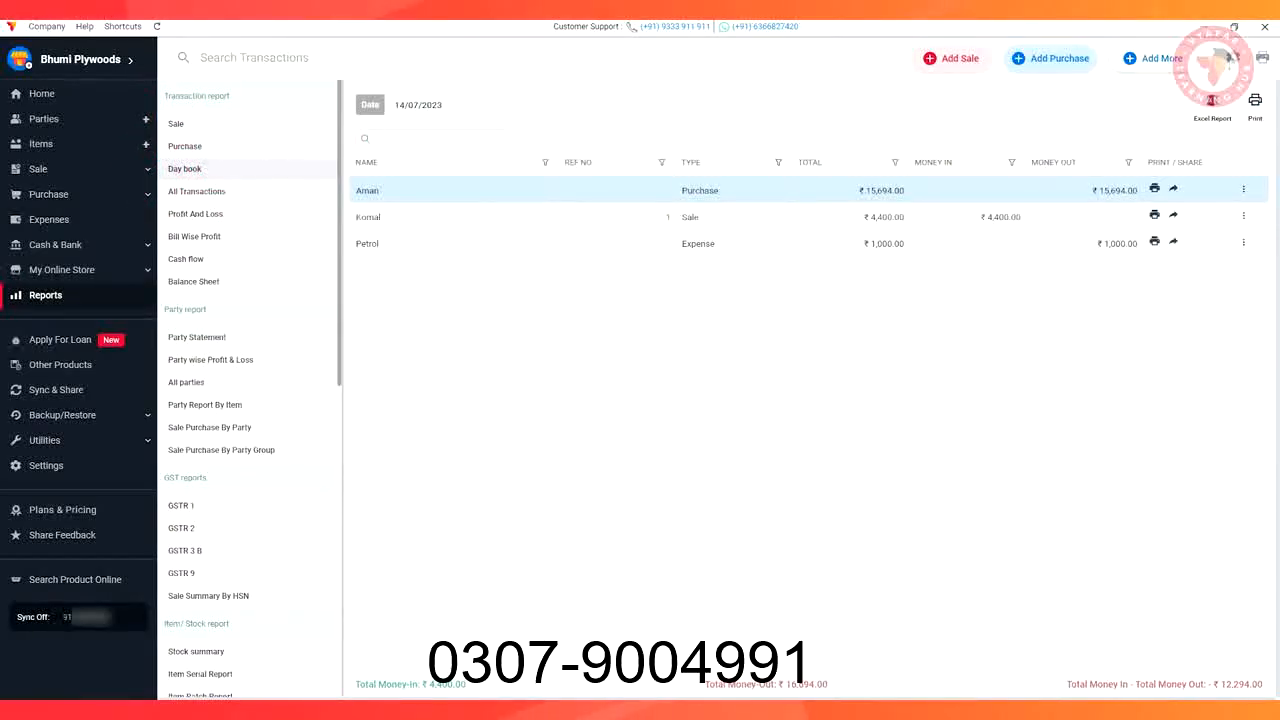
{"action": "left_click", "coordinate": [201, 214]}
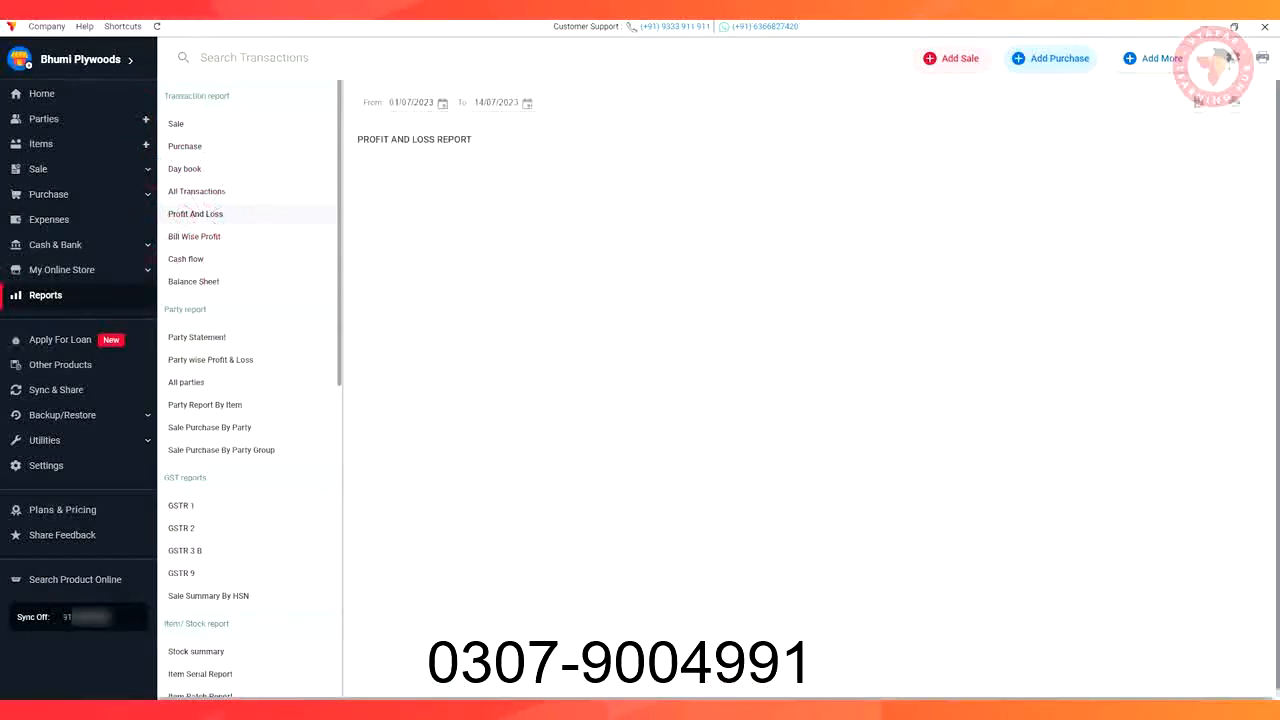
{"action": "left_click", "coordinate": [195, 236]}
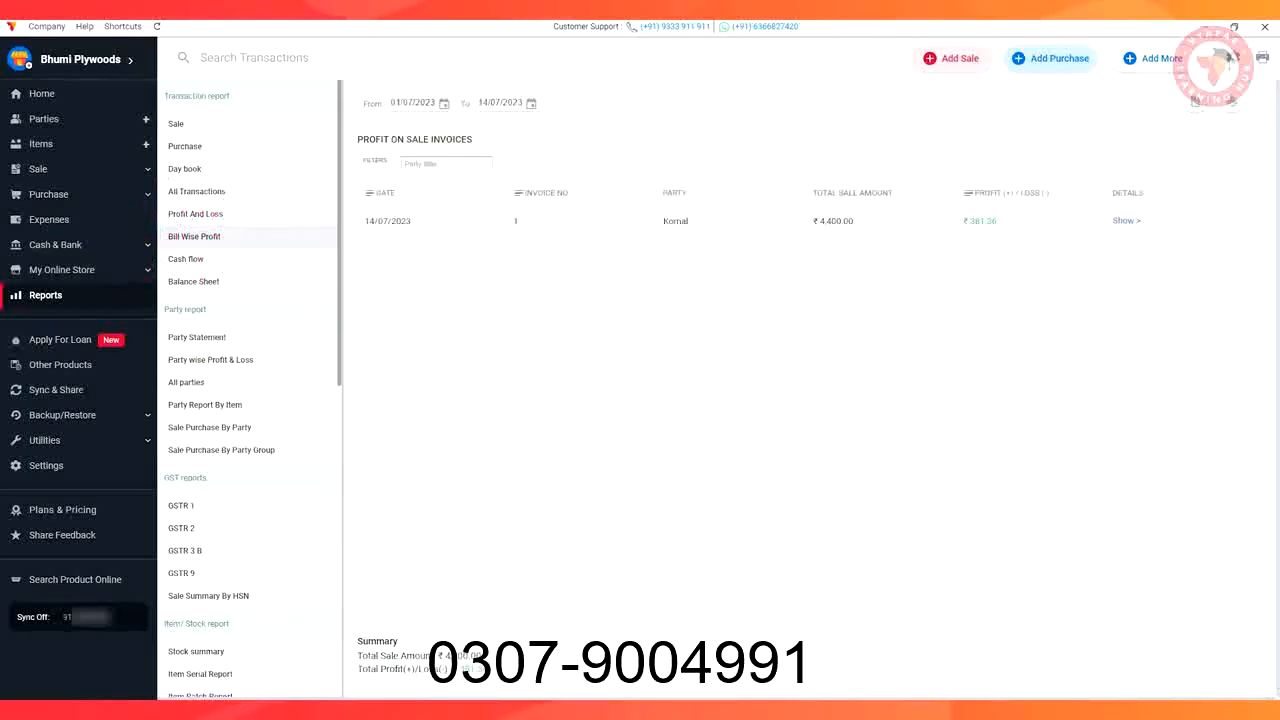
{"action": "left_click", "coordinate": [200, 337]}
{"action": "left_click", "coordinate": [182, 505]}
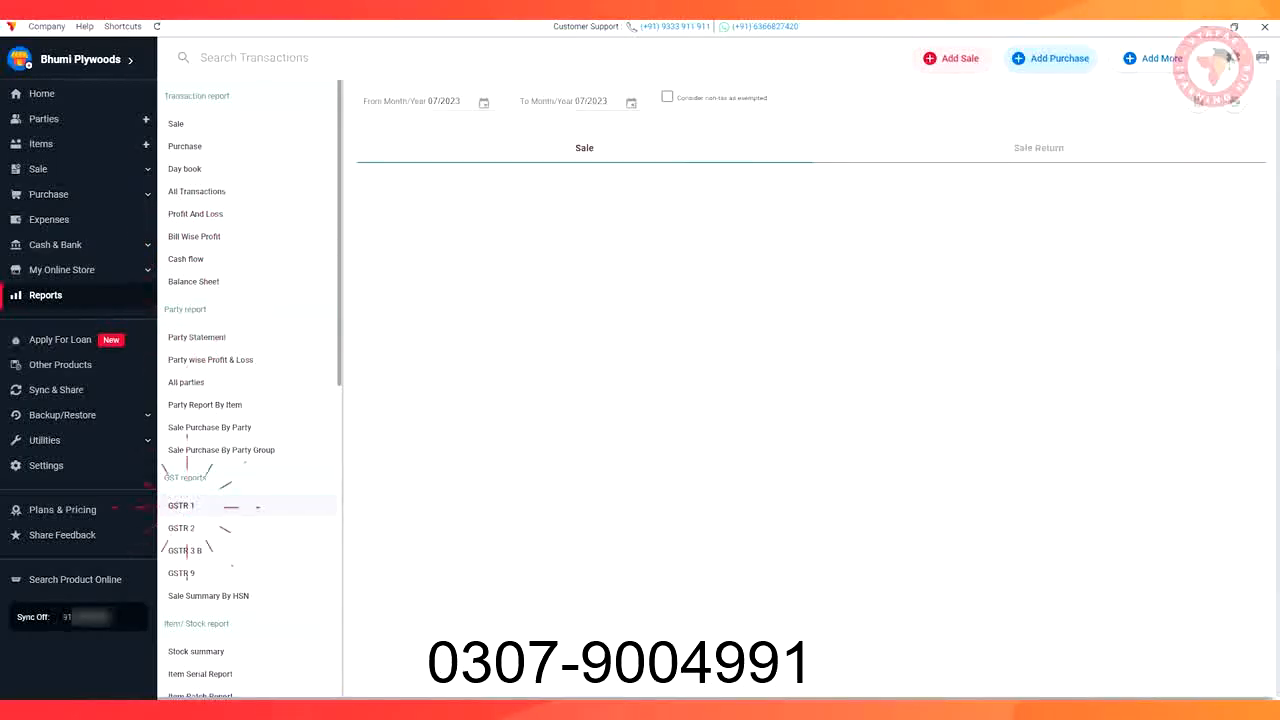
{"action": "scroll", "coordinate": [201, 516], "scroll_direction": "down", "scroll_amount": 4}
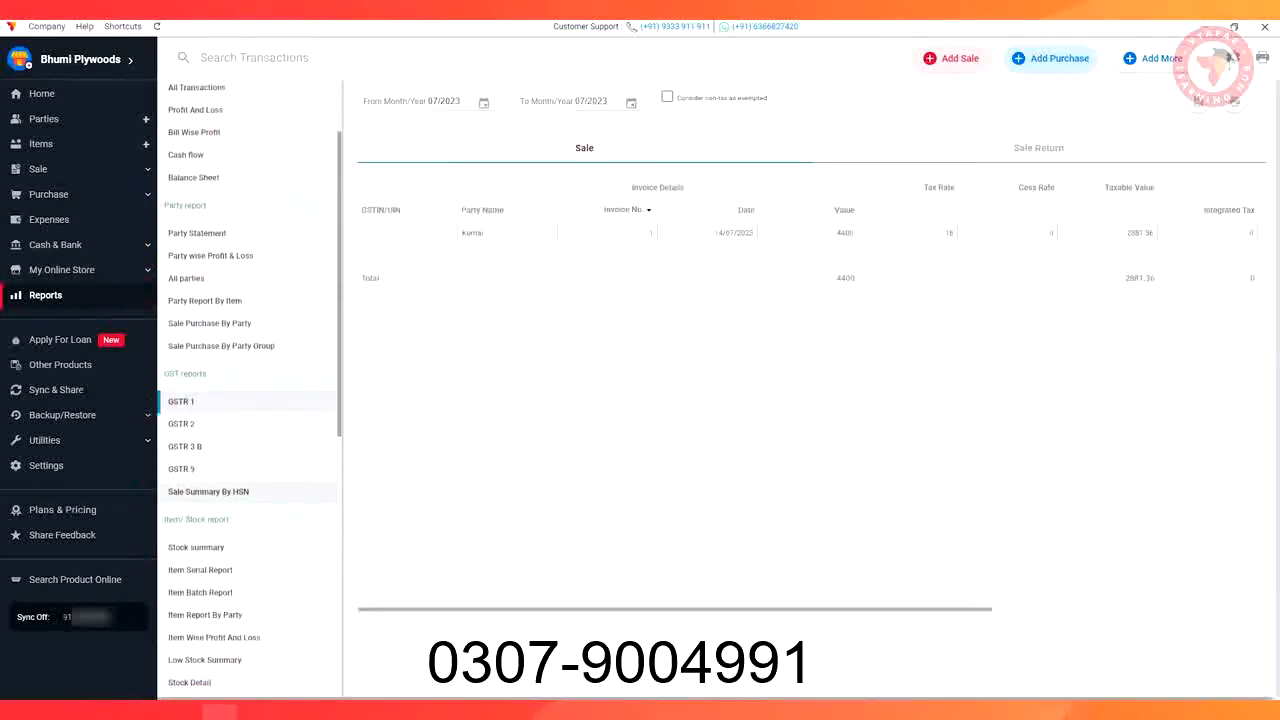
{"action": "left_click", "coordinate": [201, 516]}
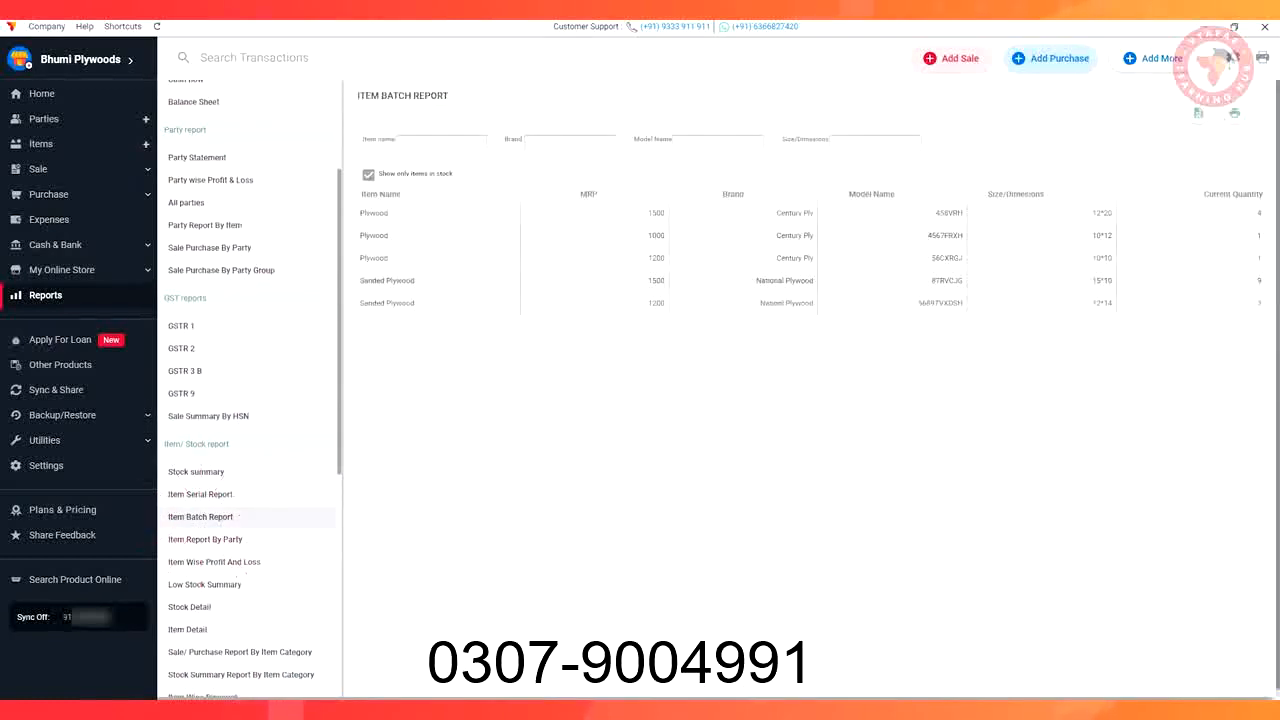